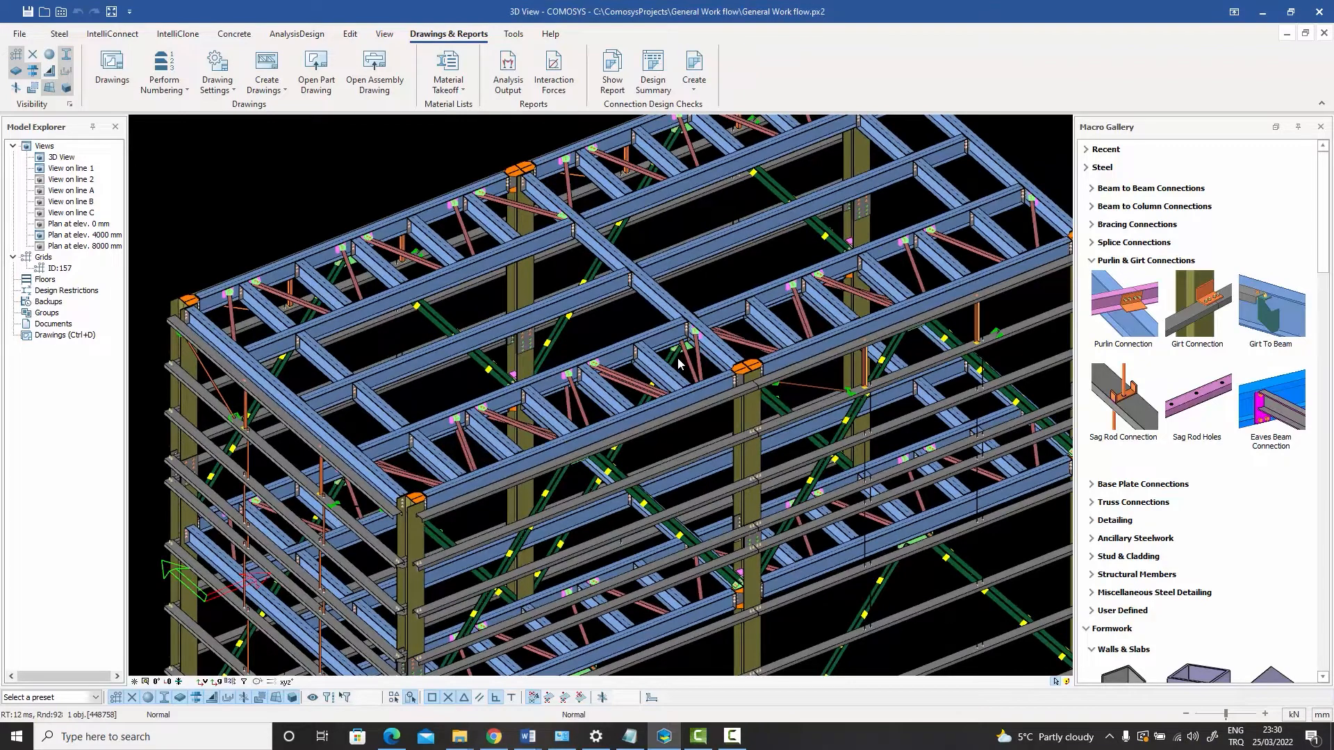
Number the model's parts and assemblies, applying the existing numbering options for group 0
{"action": "middle_click_drag", "start_coordinate": [678, 360], "coordinate": [646, 416]}
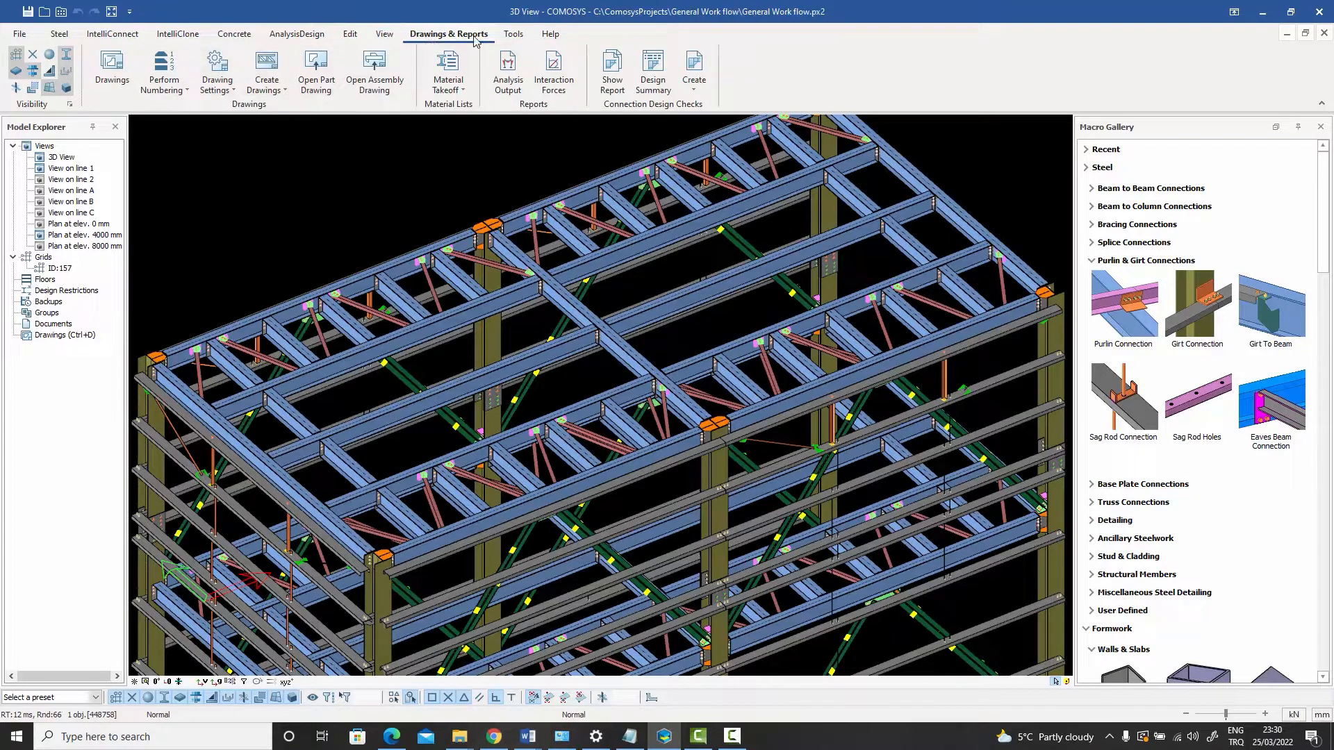
{"action": "left_click", "coordinate": [186, 92]}
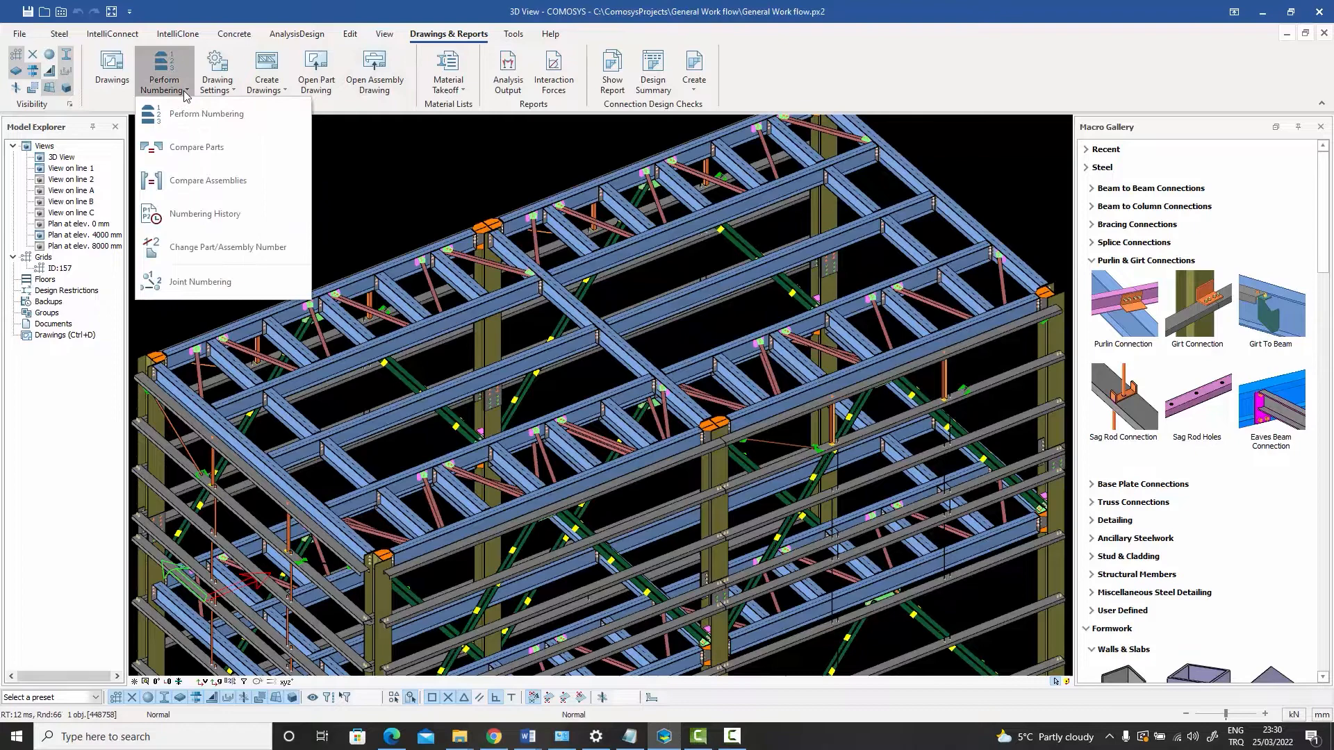
{"action": "left_click", "coordinate": [218, 122]}
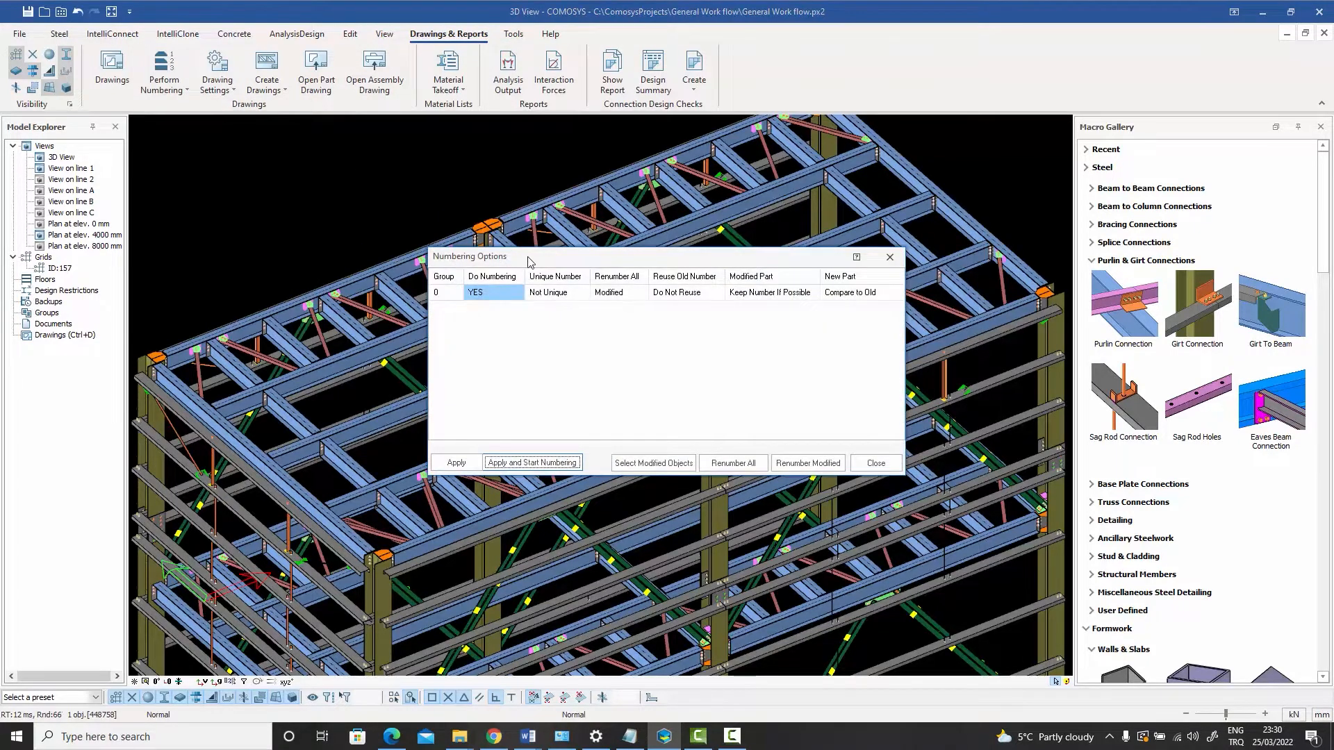
{"action": "left_click_drag", "start_coordinate": [531, 259], "coordinate": [312, 150]}
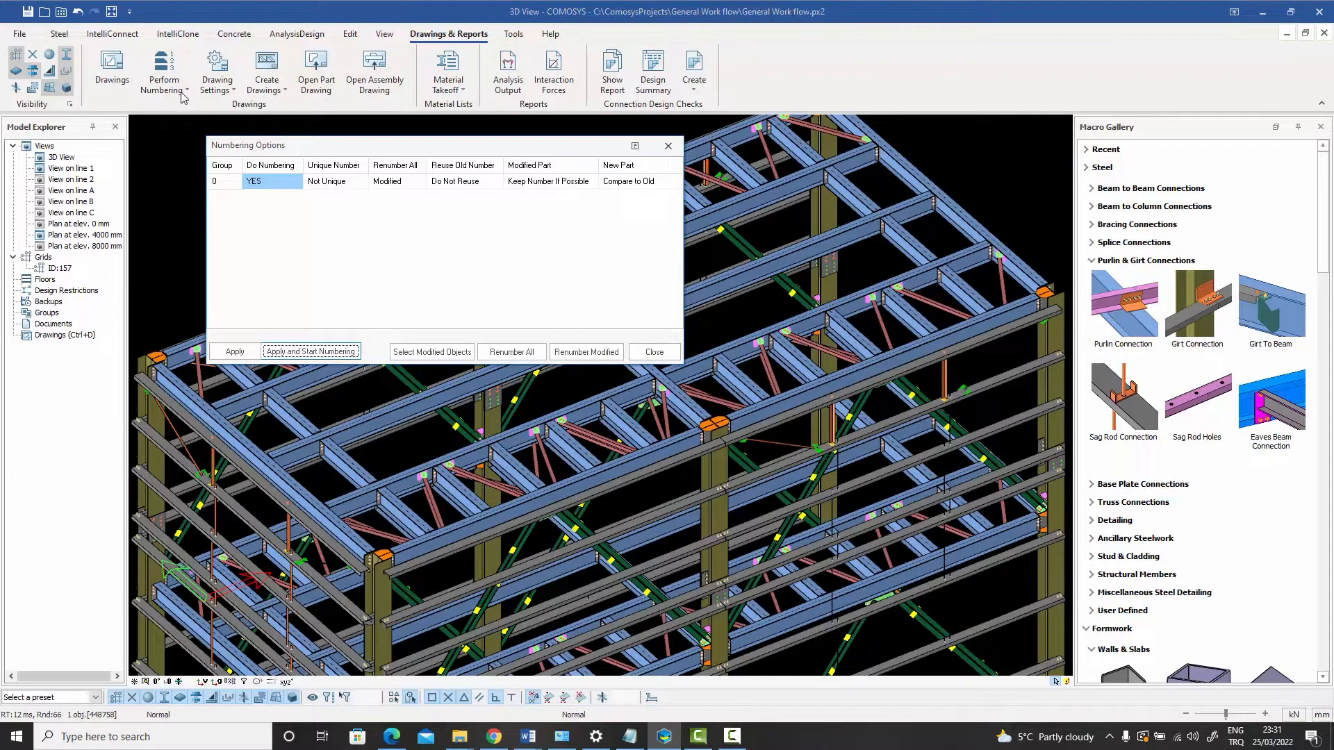
{"action": "left_click", "coordinate": [310, 352]}
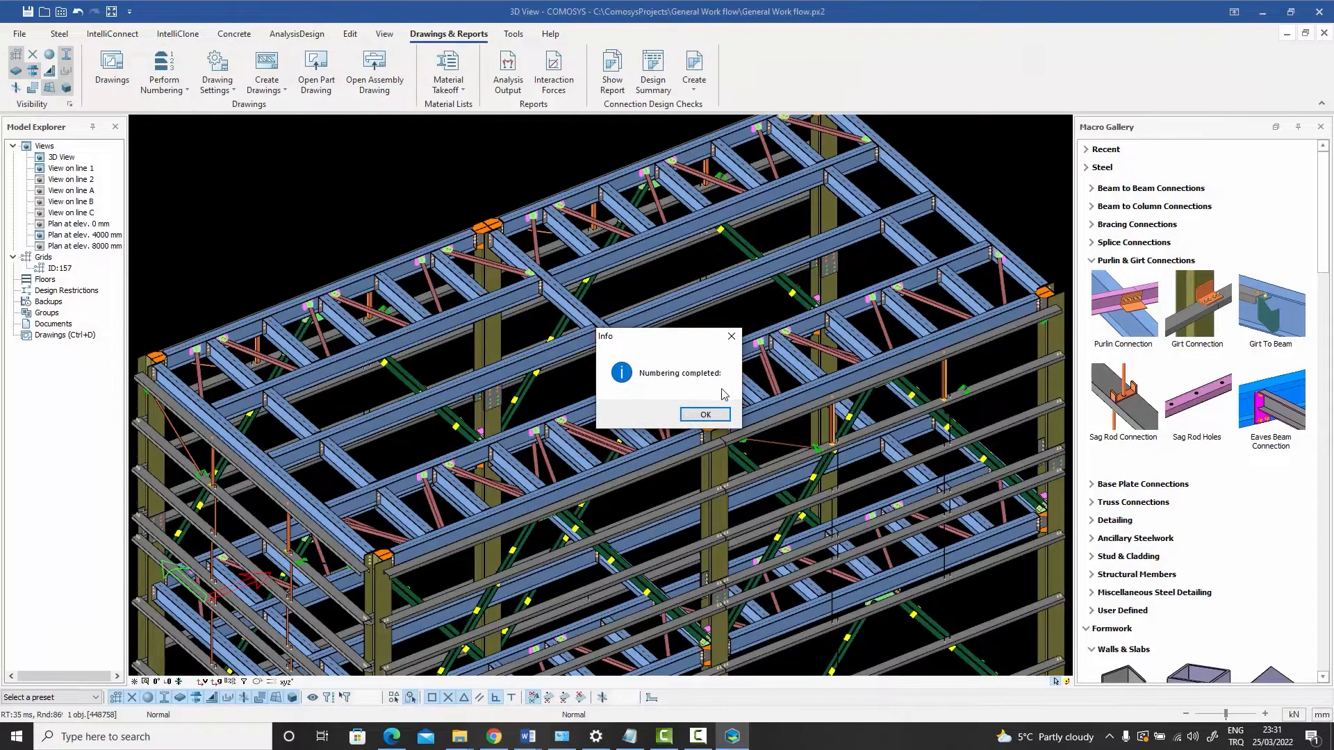
{"action": "left_click", "coordinate": [705, 414]}
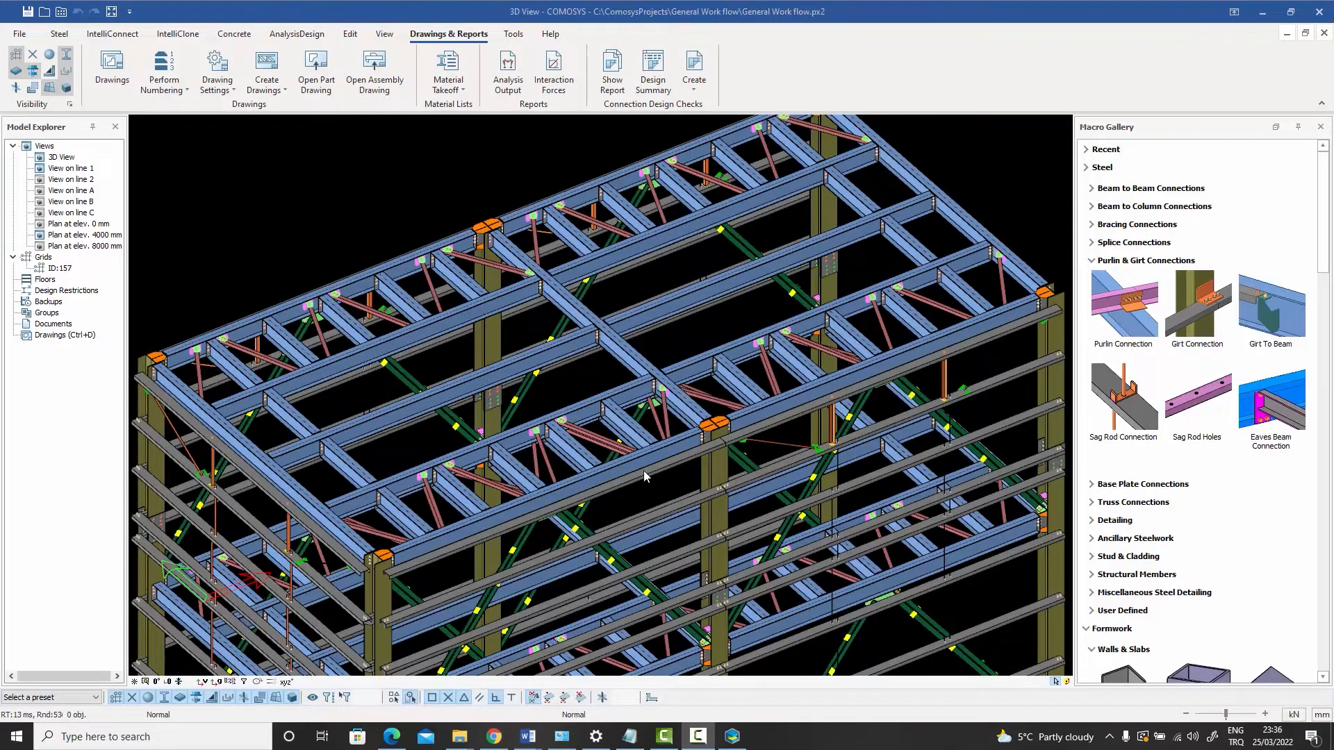
Check the part and assembly numbering in the detailing definitions of the roof's rear edge beam
{"action": "middle_click_drag", "start_coordinate": [643, 470], "coordinate": [677, 458]}
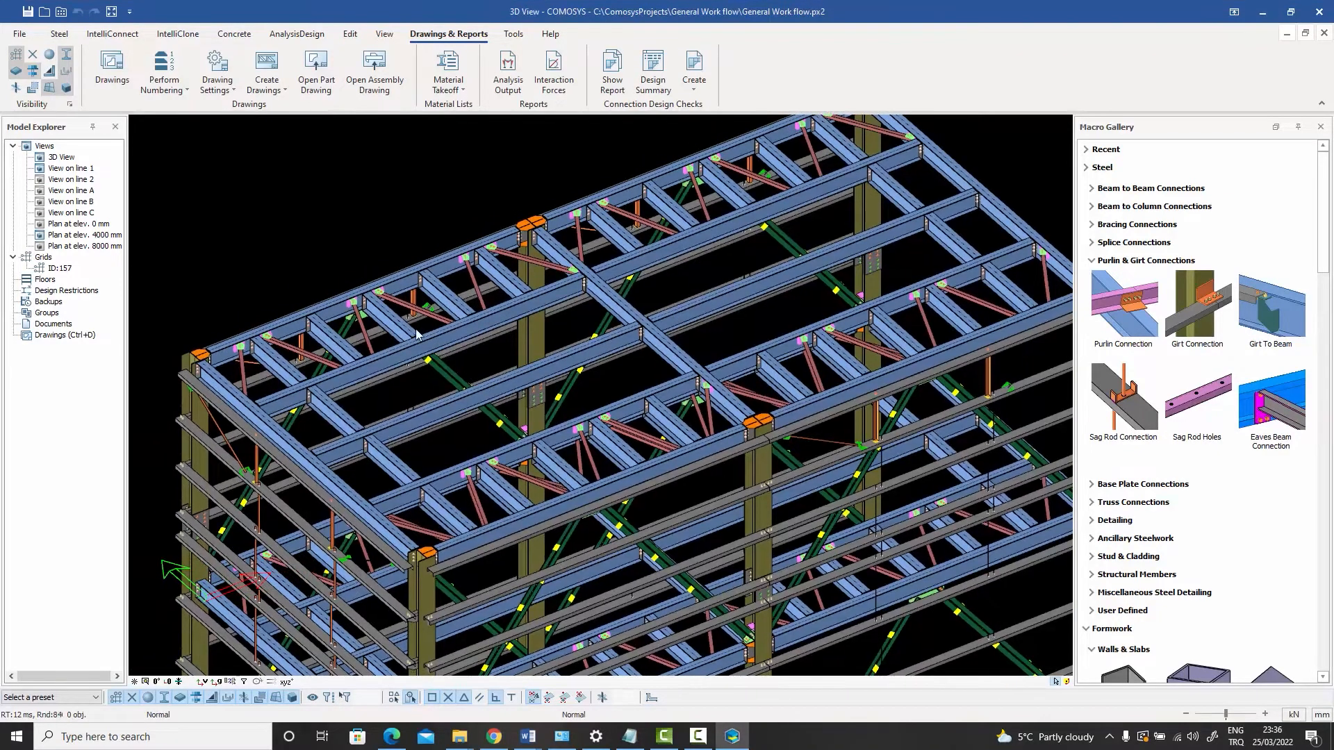
{"action": "scroll", "coordinate": [417, 333], "scroll_direction": "up", "scroll_amount": 5}
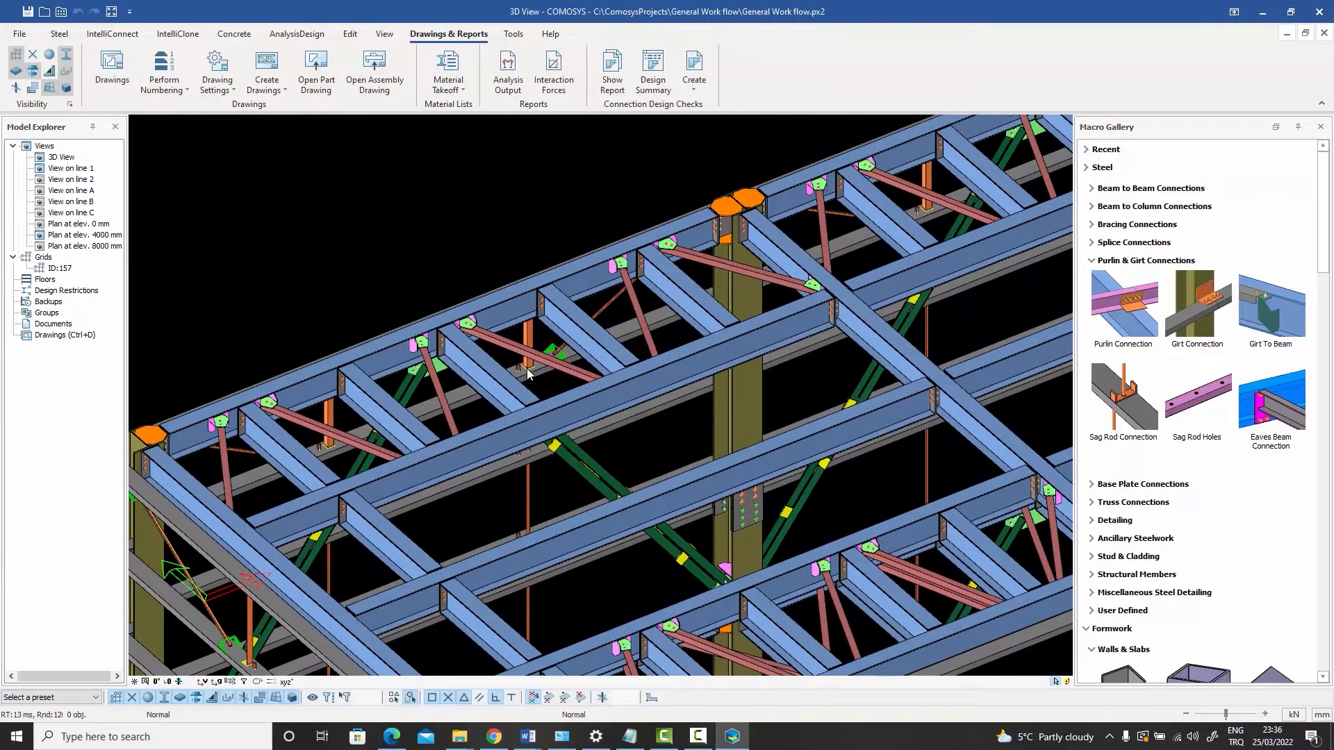
{"action": "double_click", "coordinate": [503, 309]}
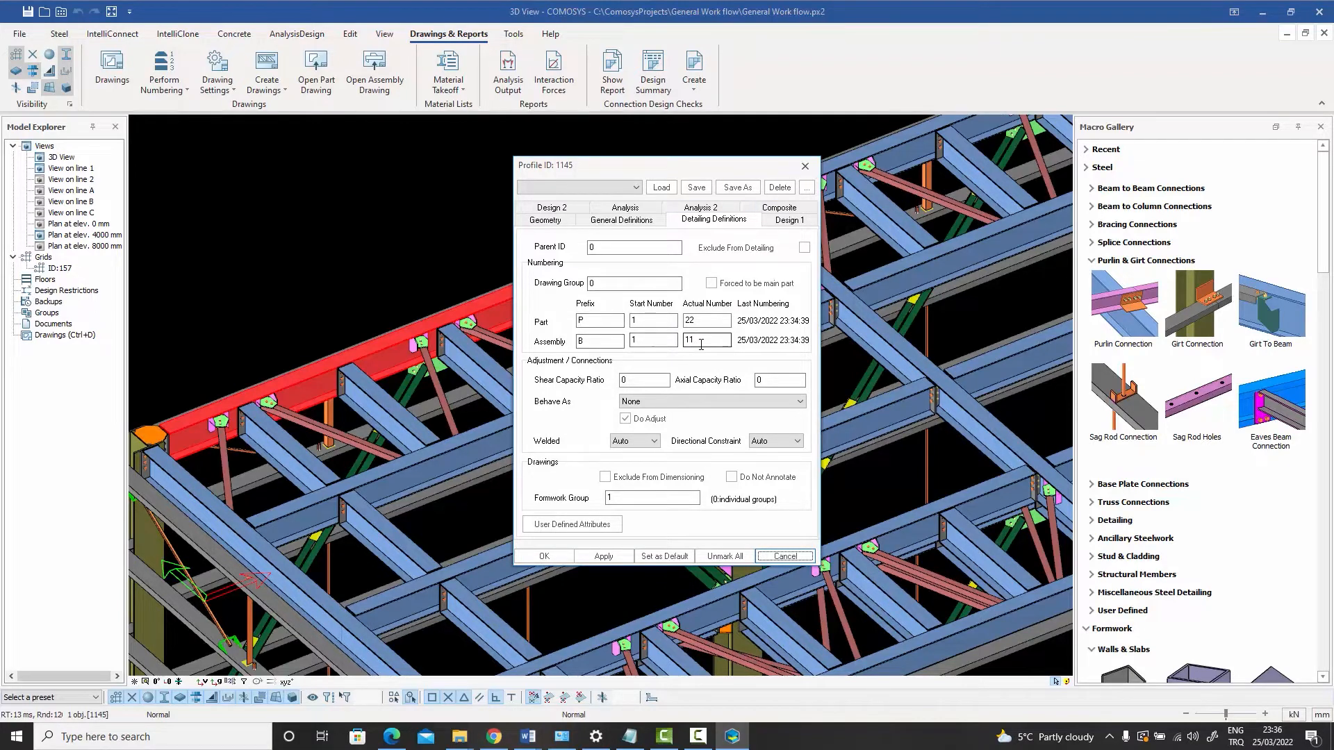
{"action": "left_click", "coordinate": [806, 166]}
{"action": "left_click", "coordinate": [484, 207]}
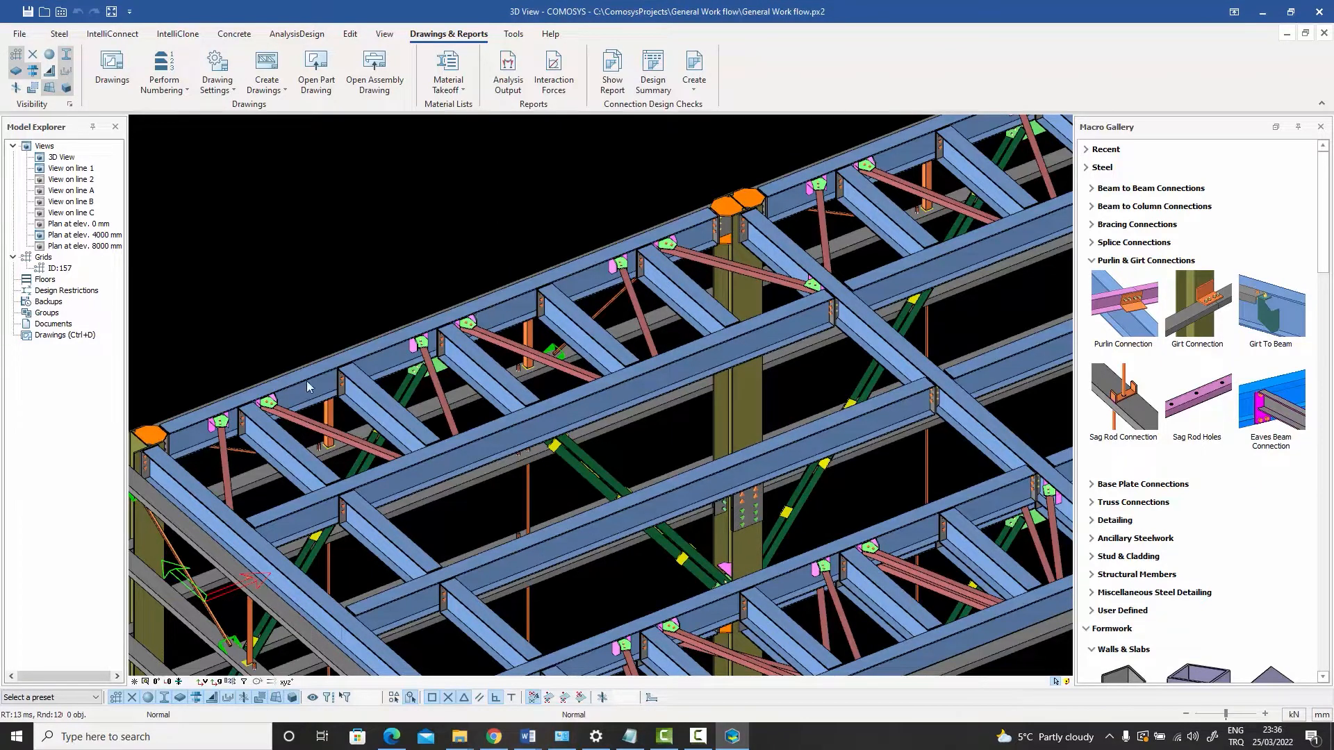
Select the whole assembly of the rear edge beam and show only that assembly
{"action": "left_click", "coordinate": [380, 357]}
{"action": "right_click", "coordinate": [380, 357]}
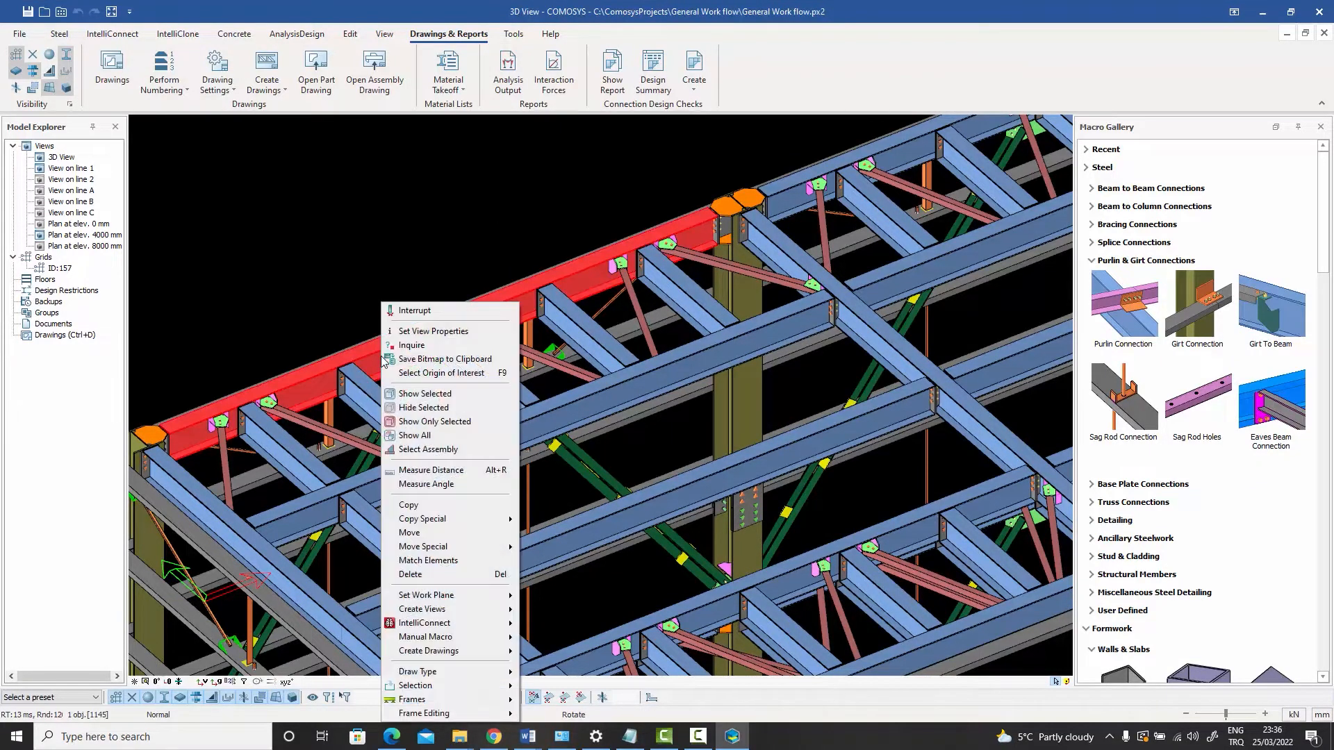
{"action": "left_click", "coordinate": [415, 449]}
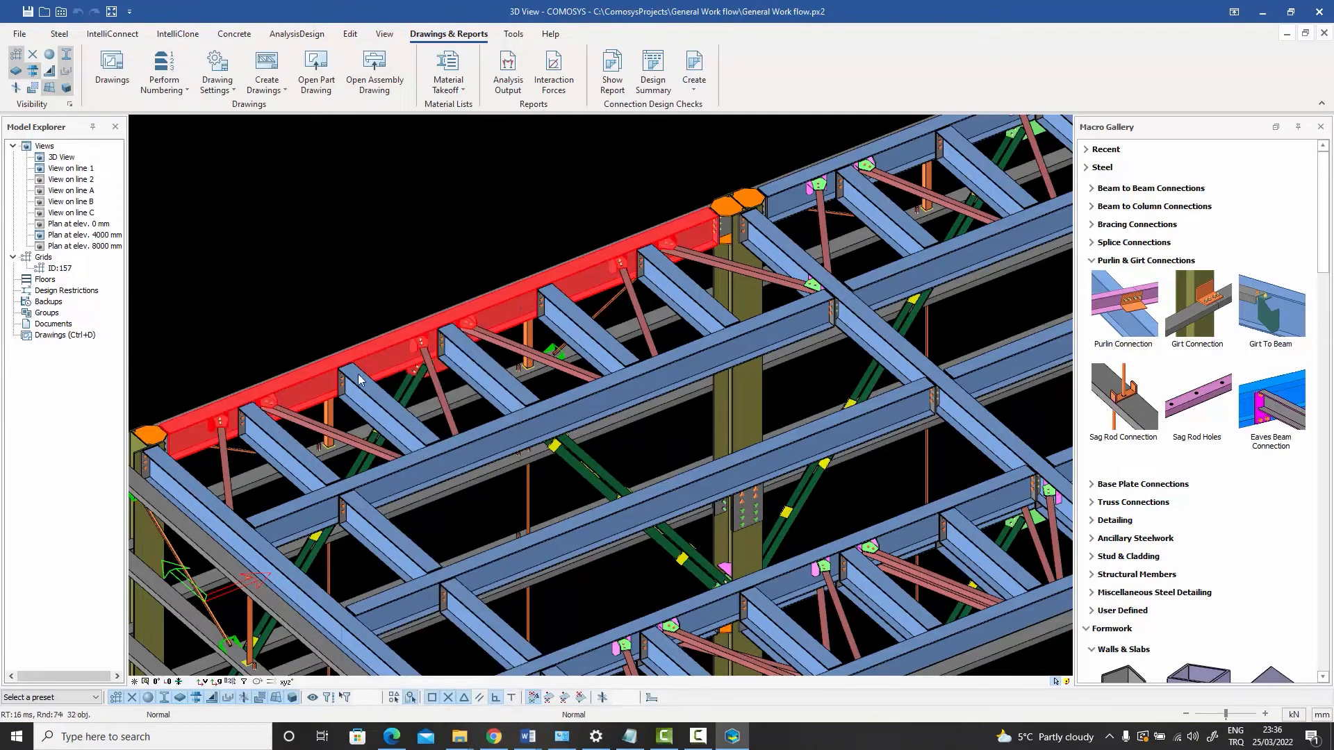
{"action": "scroll", "coordinate": [424, 340], "scroll_direction": "up", "scroll_amount": 3}
{"action": "middle_click_drag", "start_coordinate": [424, 341], "coordinate": [469, 286]}
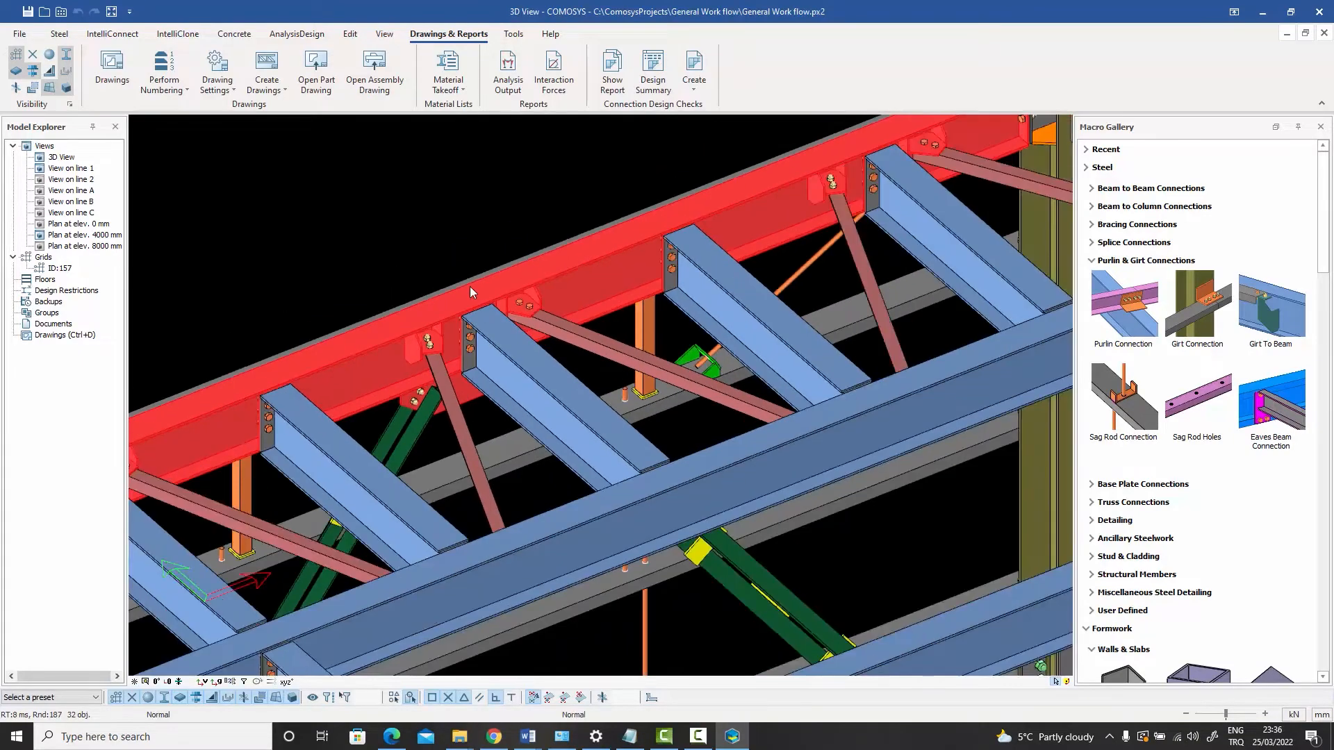
{"action": "right_click", "coordinate": [445, 222]}
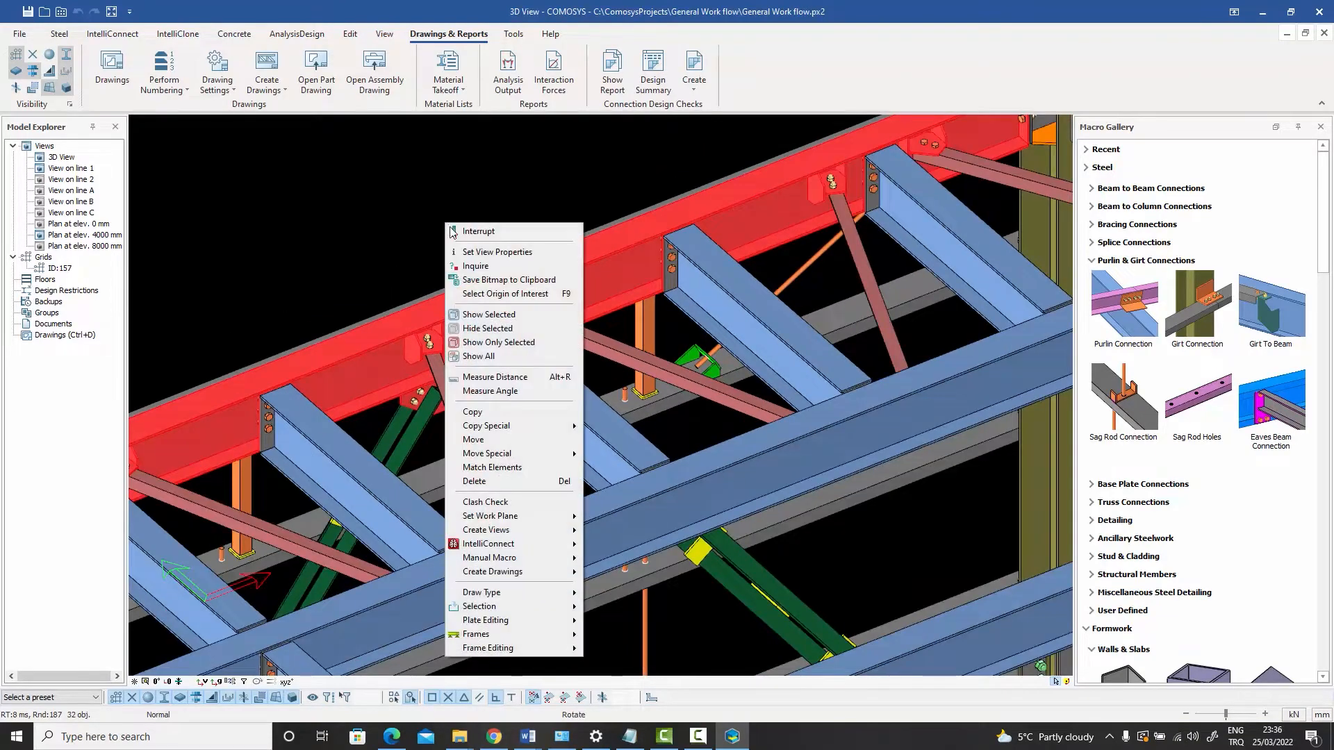
{"action": "left_click", "coordinate": [478, 340]}
{"action": "scroll", "coordinate": [542, 313], "scroll_direction": "down", "scroll_amount": 4}
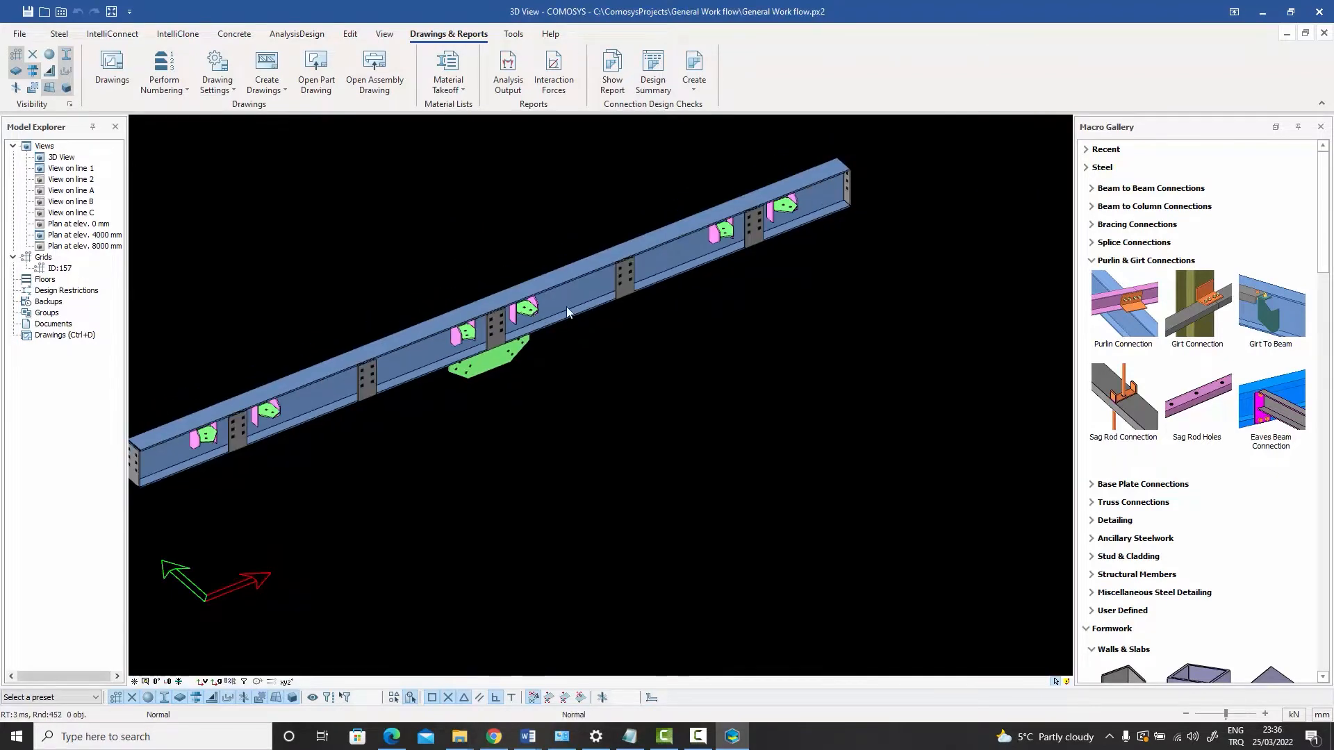
Examine the plates along the isolated beam assembly and check the main beam's part and assembly numbering
{"action": "scroll", "coordinate": [616, 319], "scroll_direction": "up", "scroll_amount": 4}
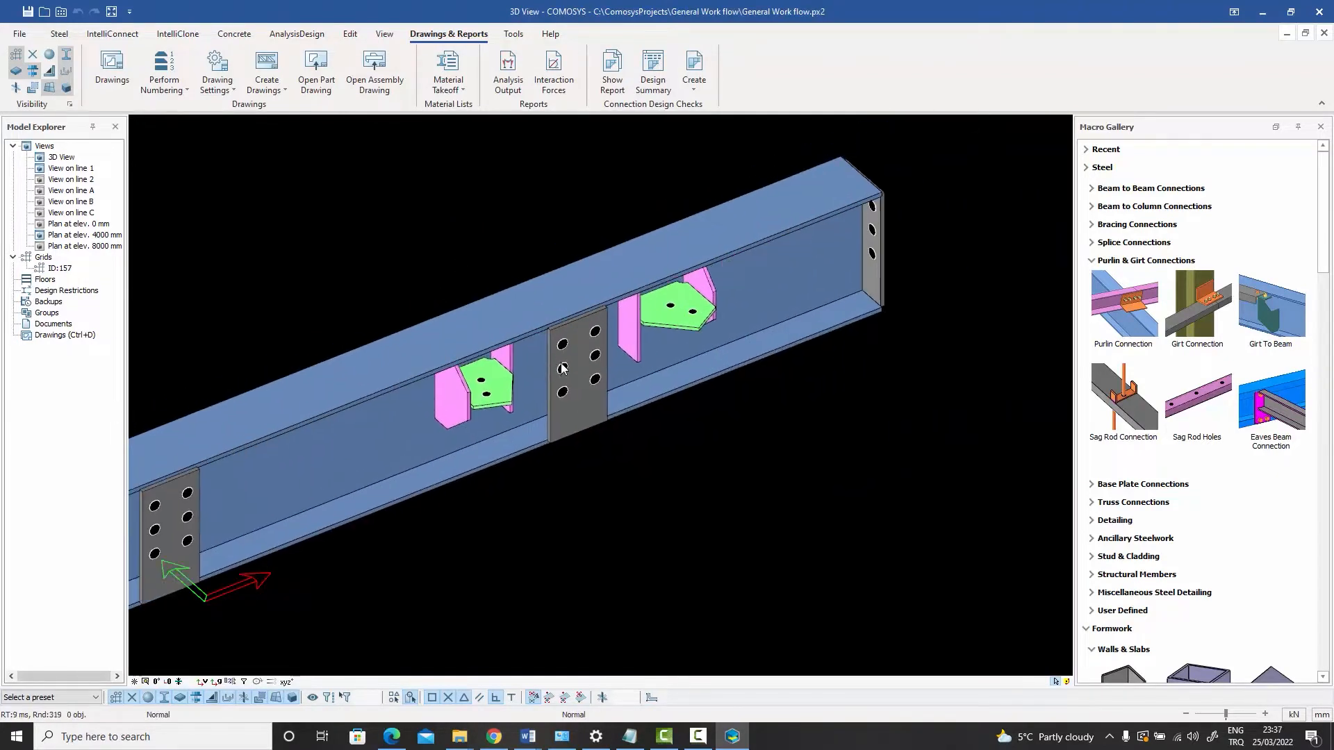
{"action": "middle_click_drag", "start_coordinate": [554, 360], "coordinate": [751, 272]}
{"action": "middle_click_drag", "start_coordinate": [581, 348], "coordinate": [743, 285]}
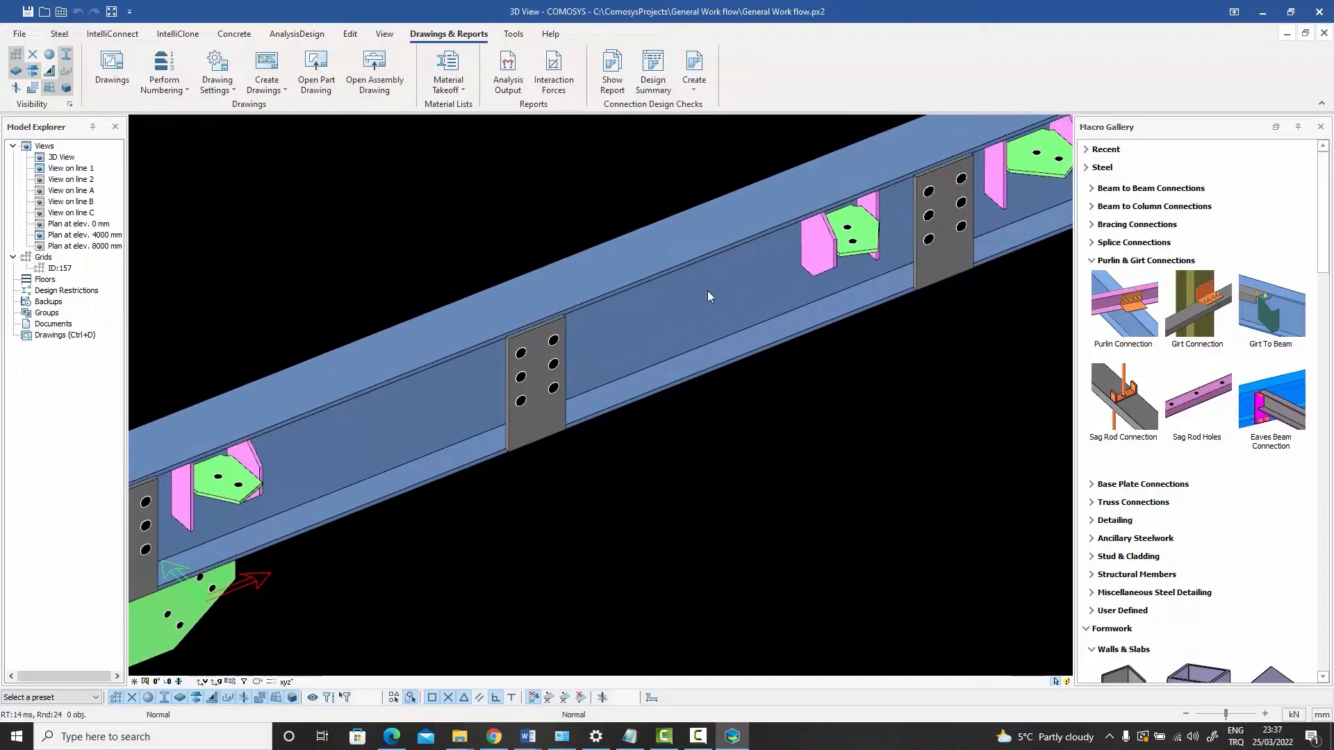
{"action": "middle_click_drag", "start_coordinate": [582, 348], "coordinate": [778, 267]}
{"action": "middle_click_drag", "start_coordinate": [518, 378], "coordinate": [746, 301]}
{"action": "middle_click_drag", "start_coordinate": [480, 430], "coordinate": [369, 445]}
{"action": "middle_click_drag", "start_coordinate": [931, 242], "coordinate": [353, 445]}
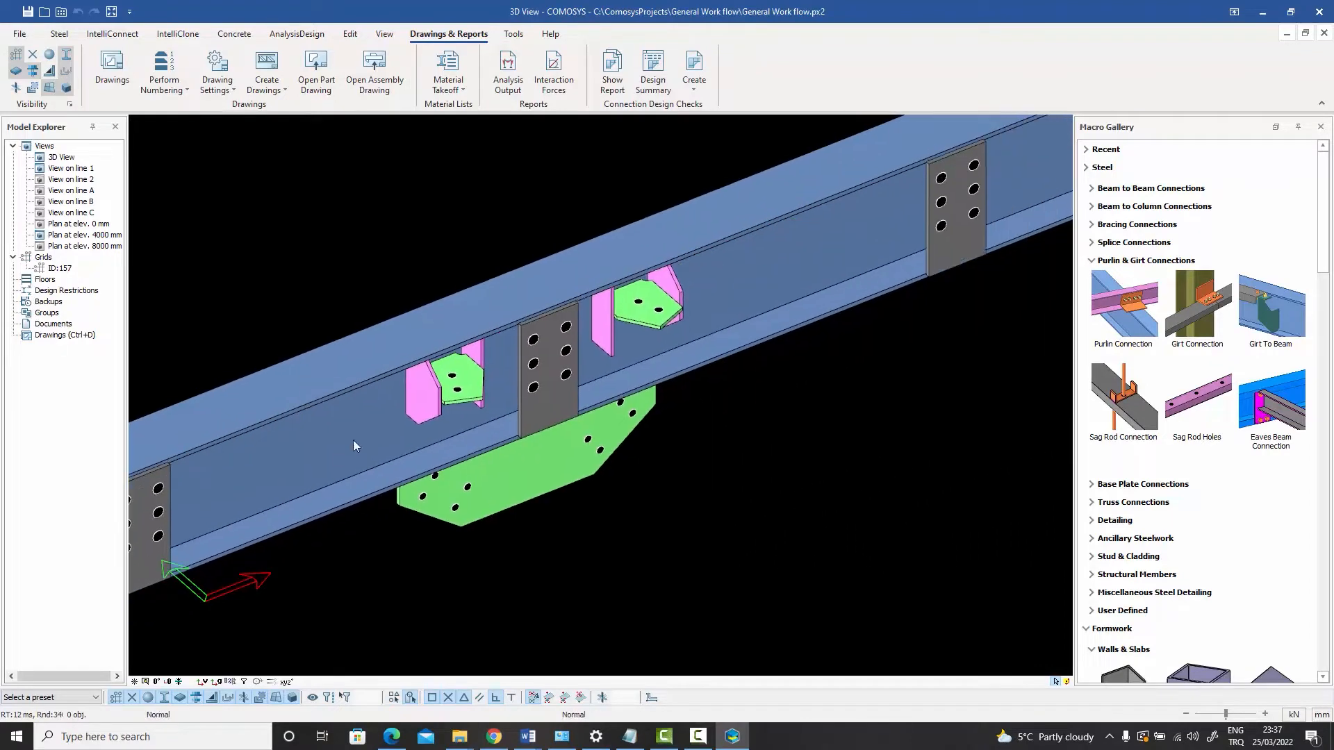
{"action": "double_click", "coordinate": [743, 269]}
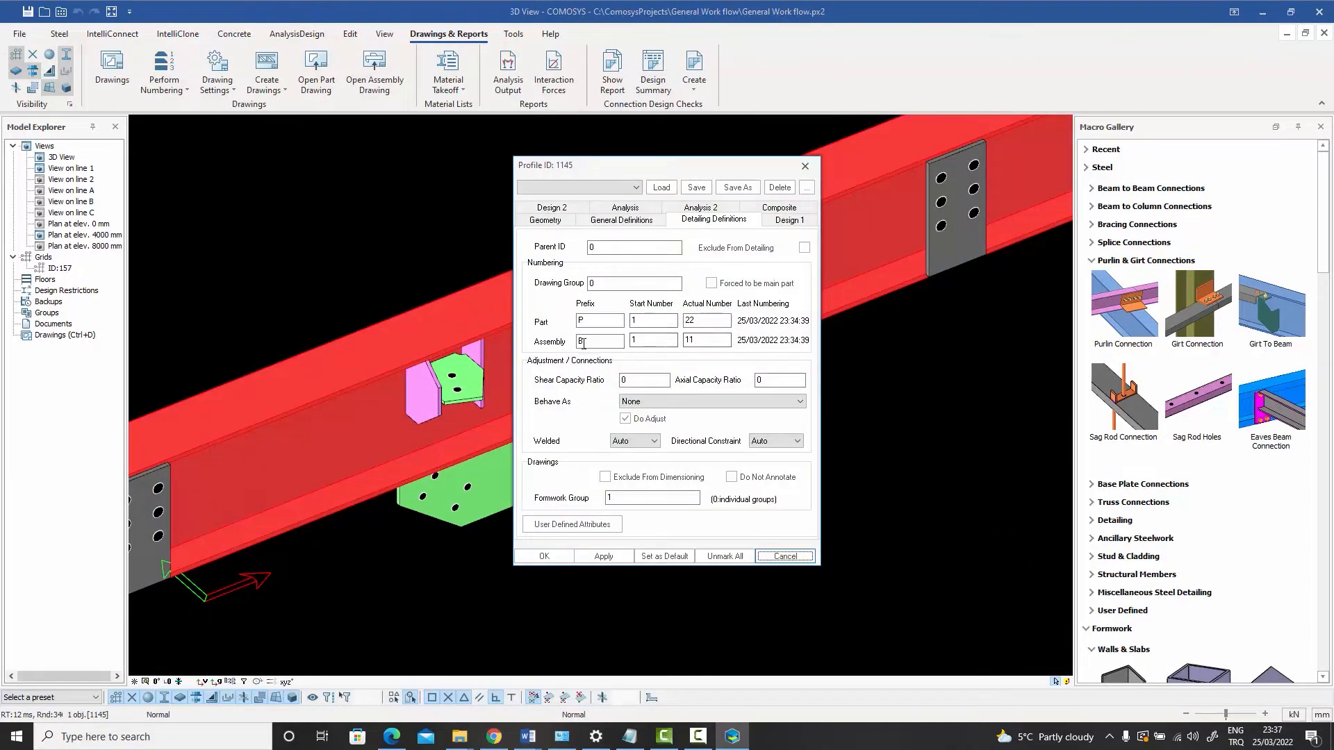
{"action": "left_click", "coordinate": [785, 555]}
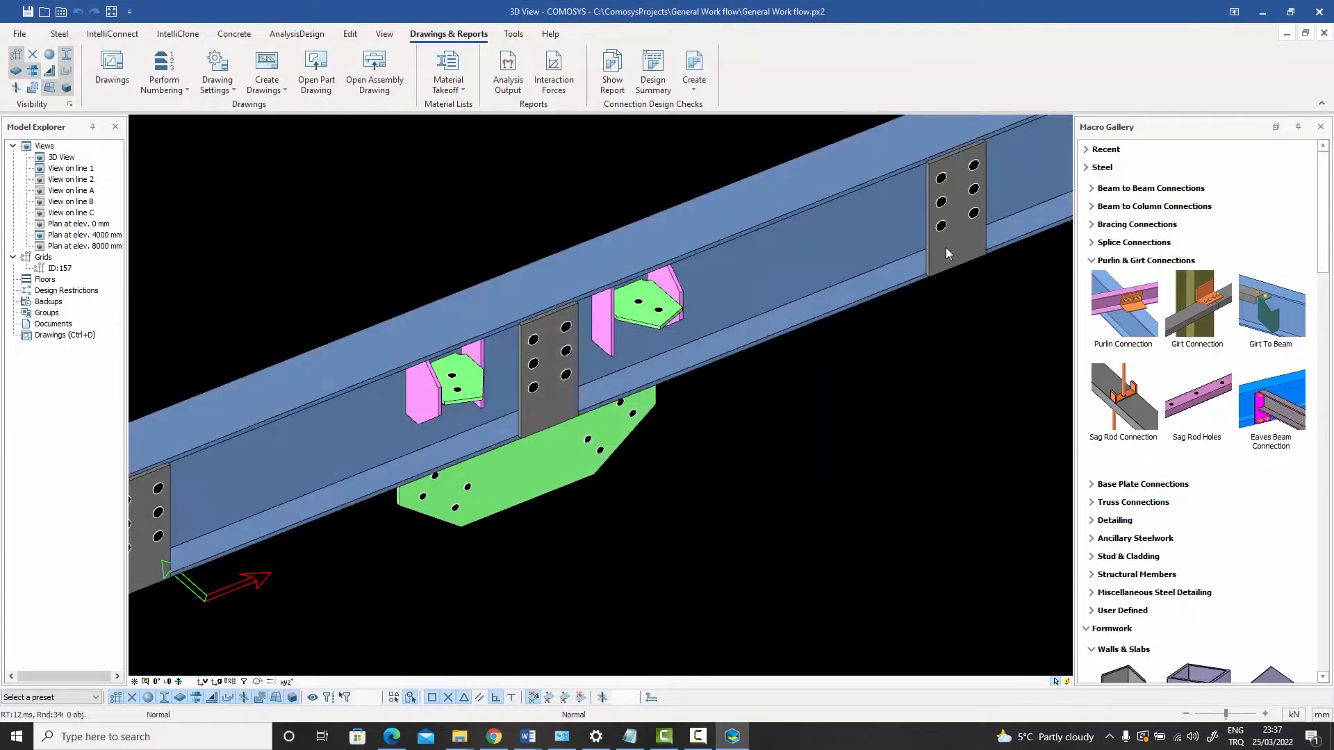
Check the detailing numbers of a six-hole connection plate and of the large gusset plate under the beam
{"action": "double_click", "coordinate": [946, 249]}
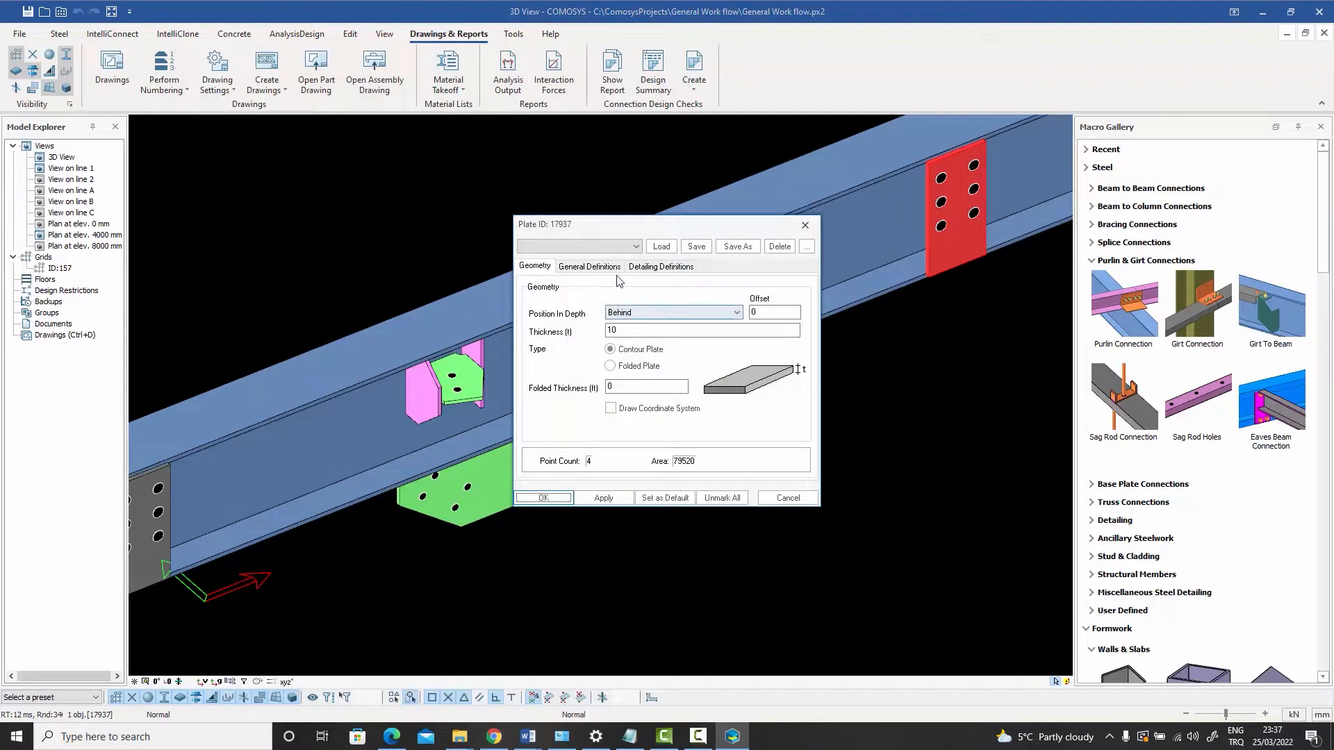
{"action": "left_click", "coordinate": [589, 266]}
{"action": "left_click", "coordinate": [660, 266]}
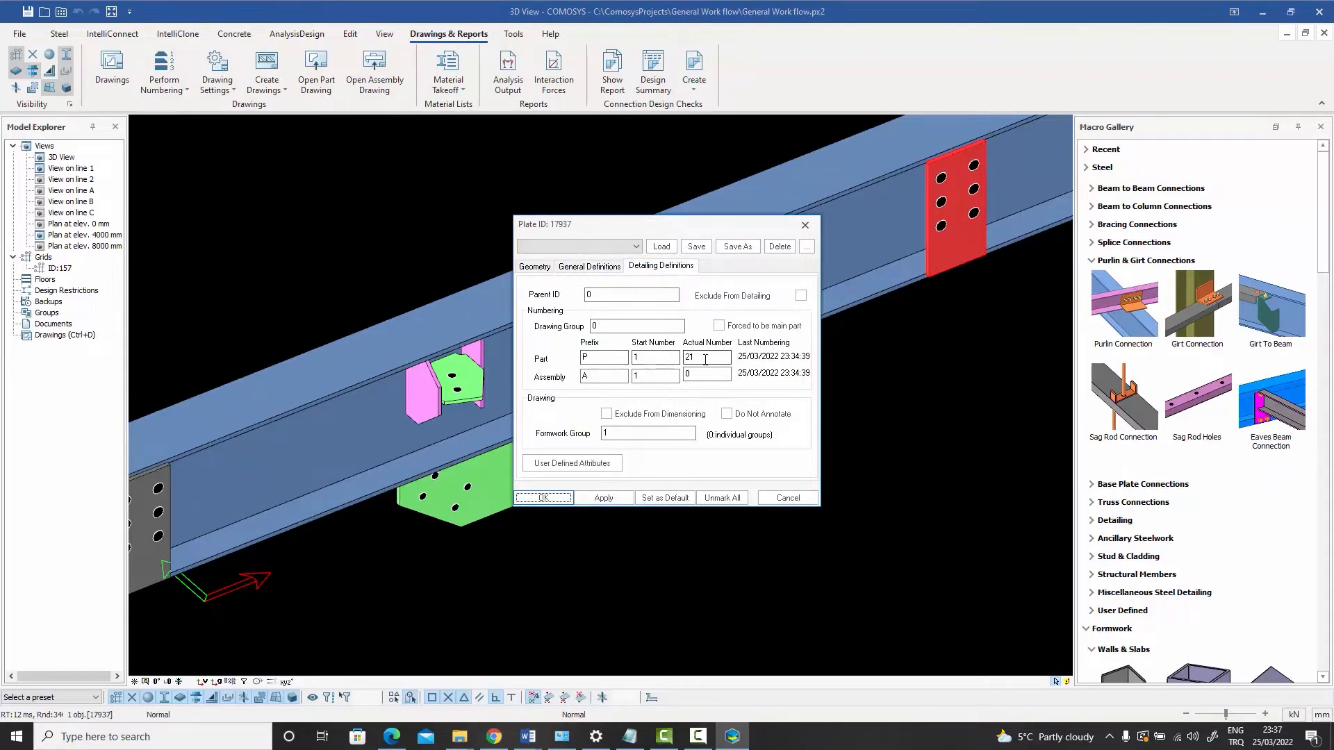
{"action": "left_click", "coordinate": [782, 500]}
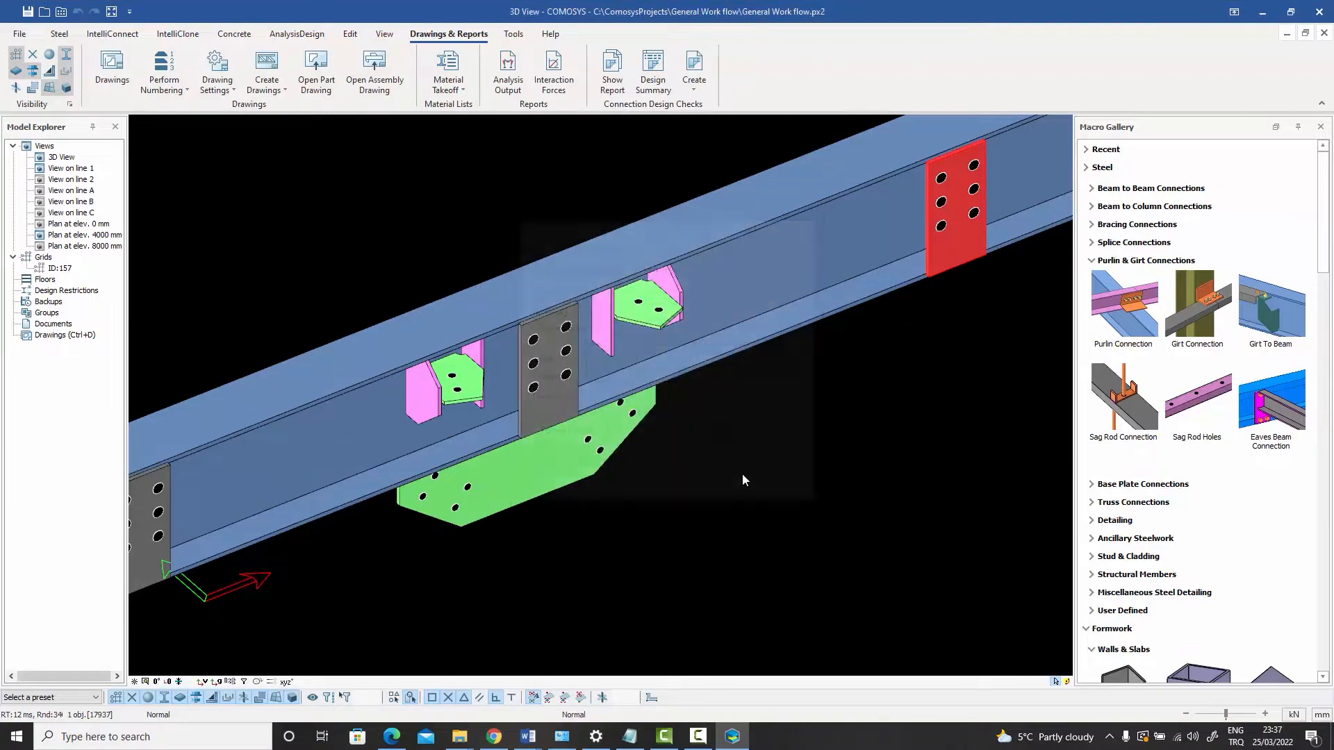
{"action": "double_click", "coordinate": [535, 465]}
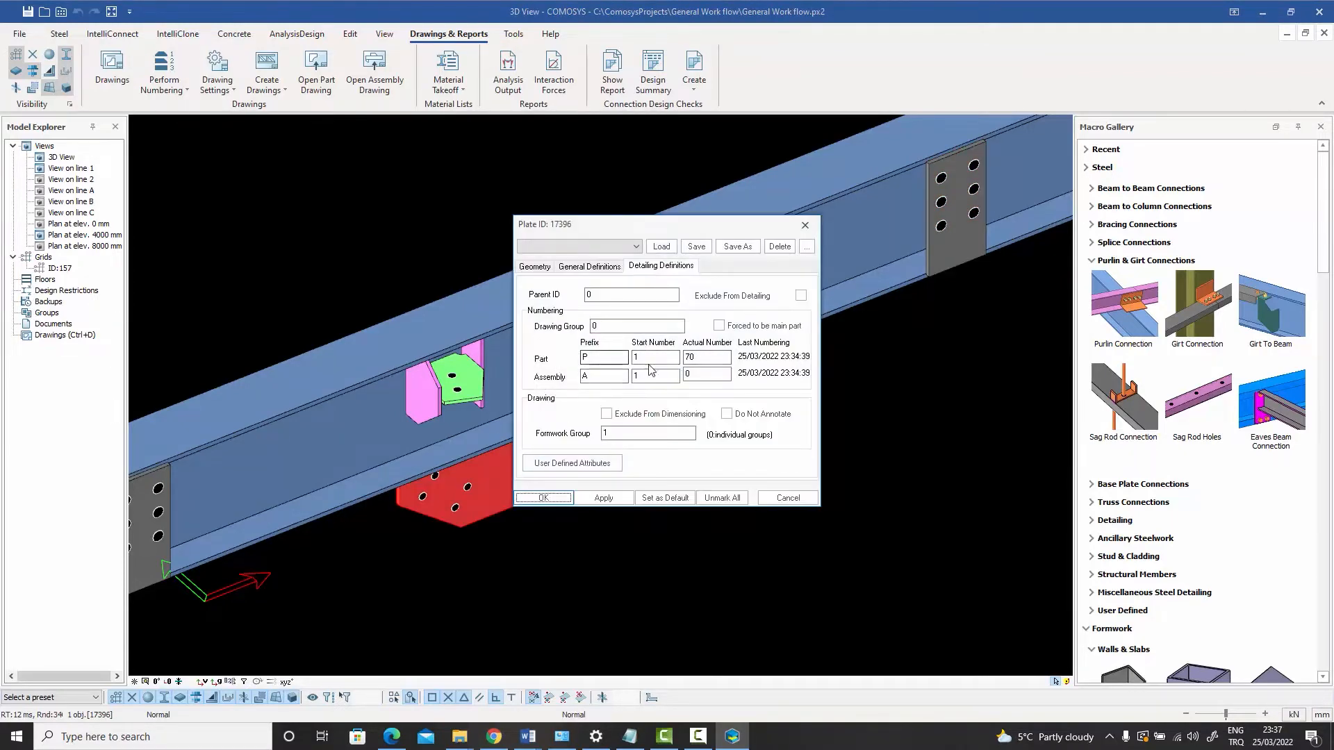
{"action": "left_click", "coordinate": [763, 501]}
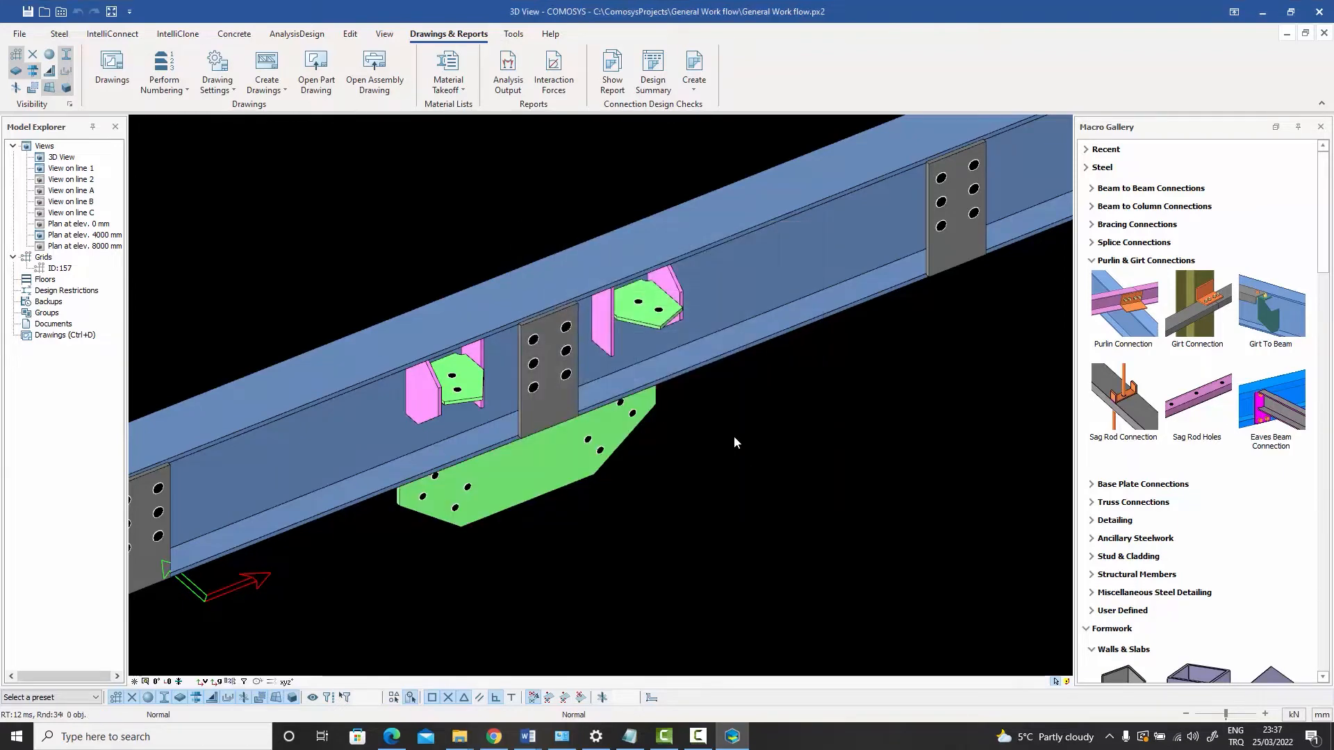
Show all hidden objects so the full steel structure is displayed again
{"action": "scroll", "coordinate": [730, 430], "scroll_direction": "down", "scroll_amount": 5}
{"action": "right_click", "coordinate": [653, 307]}
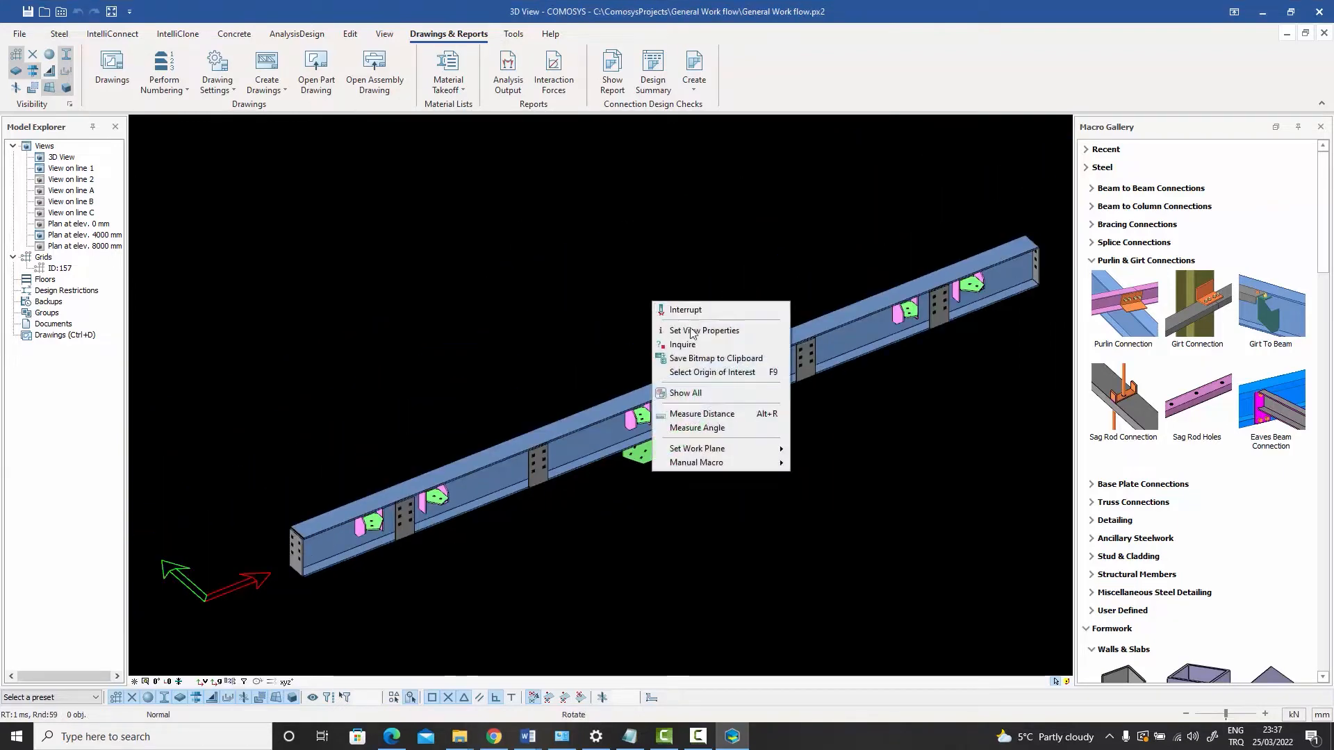
{"action": "left_click", "coordinate": [695, 387]}
{"action": "middle_click_drag", "start_coordinate": [778, 417], "coordinate": [457, 351]}
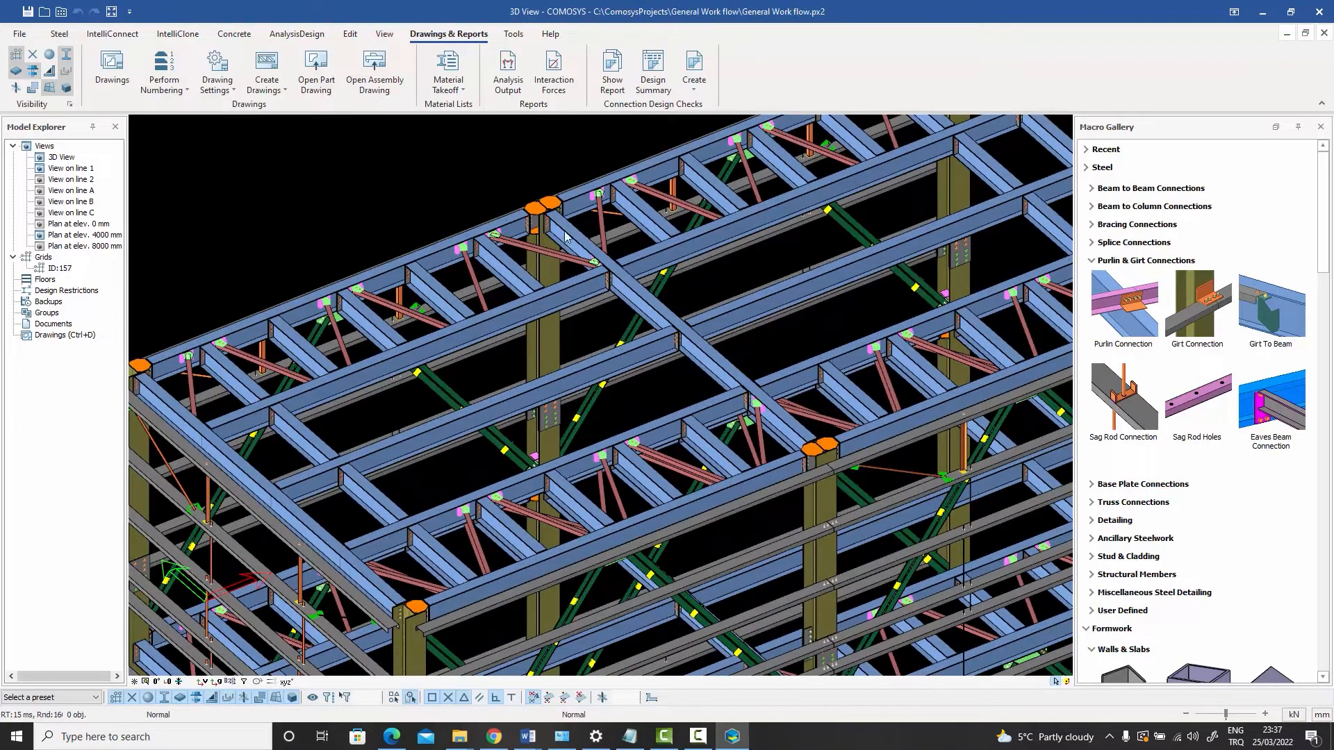
Check the part and assembly numbering of the short secondary beam nearest the middle column
{"action": "left_click", "coordinate": [510, 277]}
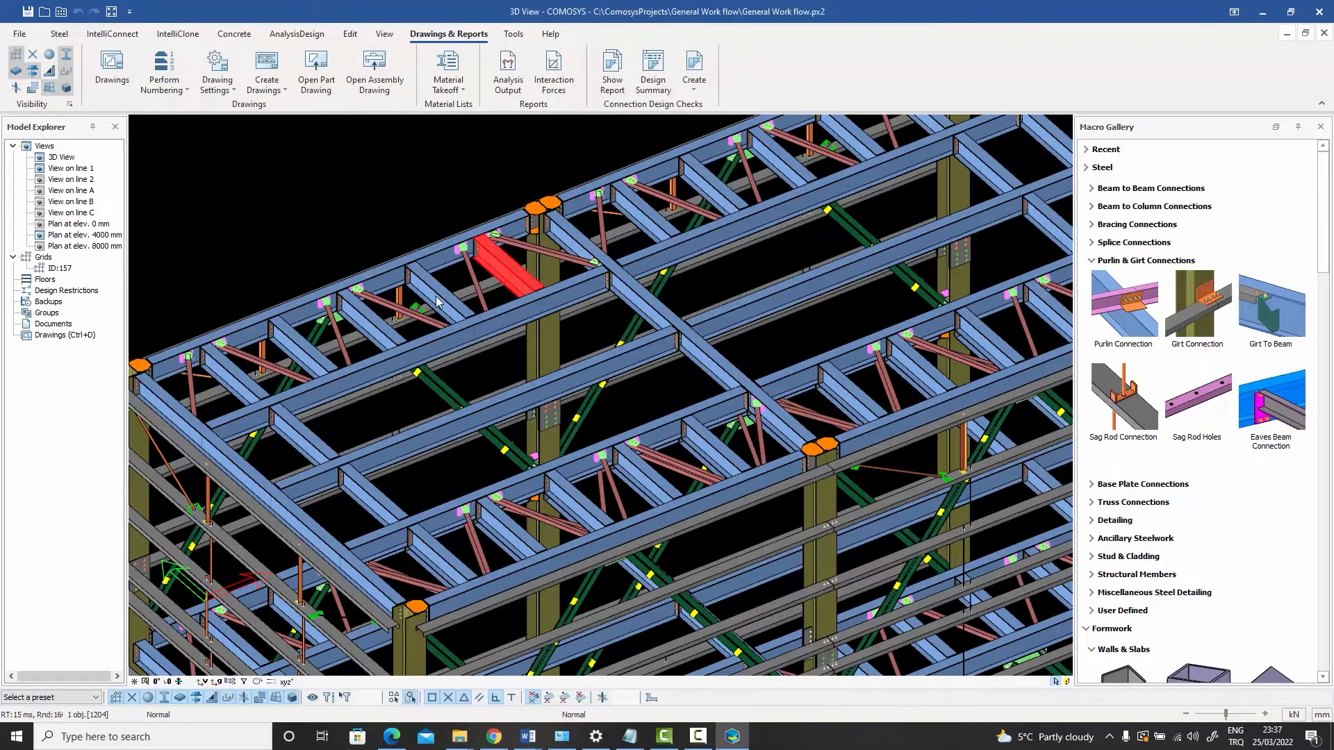
{"action": "scroll", "coordinate": [420, 264], "scroll_direction": "up", "scroll_amount": 5}
{"action": "left_click", "coordinate": [397, 198]}
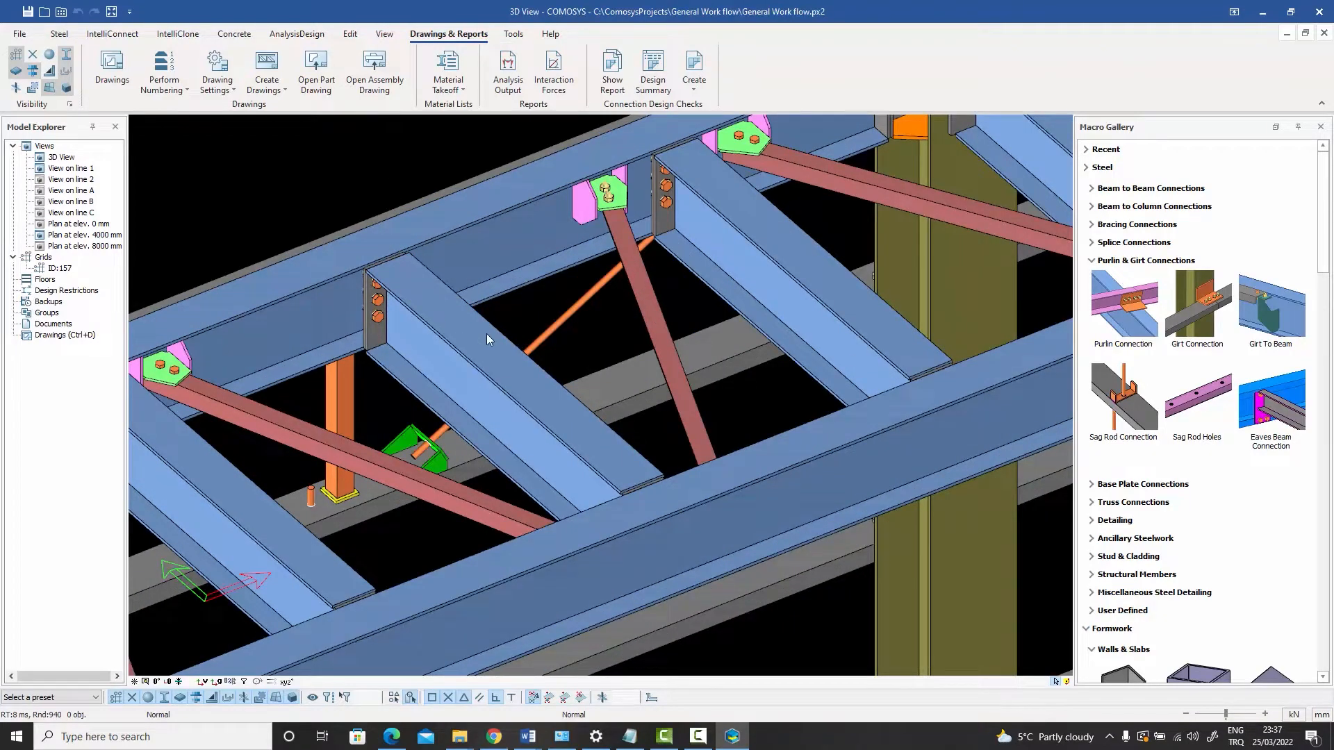
{"action": "scroll", "coordinate": [486, 338], "scroll_direction": "down", "scroll_amount": 1}
{"action": "double_click", "coordinate": [742, 295]}
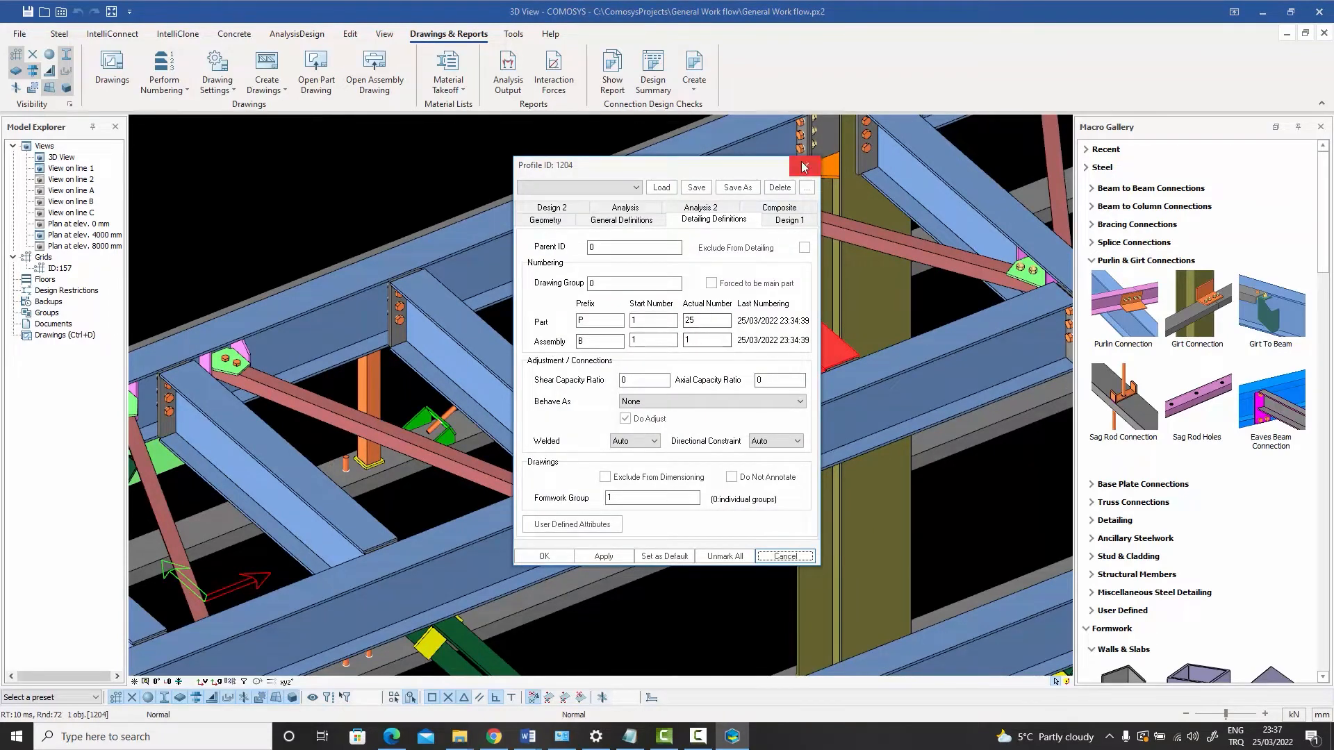
{"action": "key", "text": "Escape"}
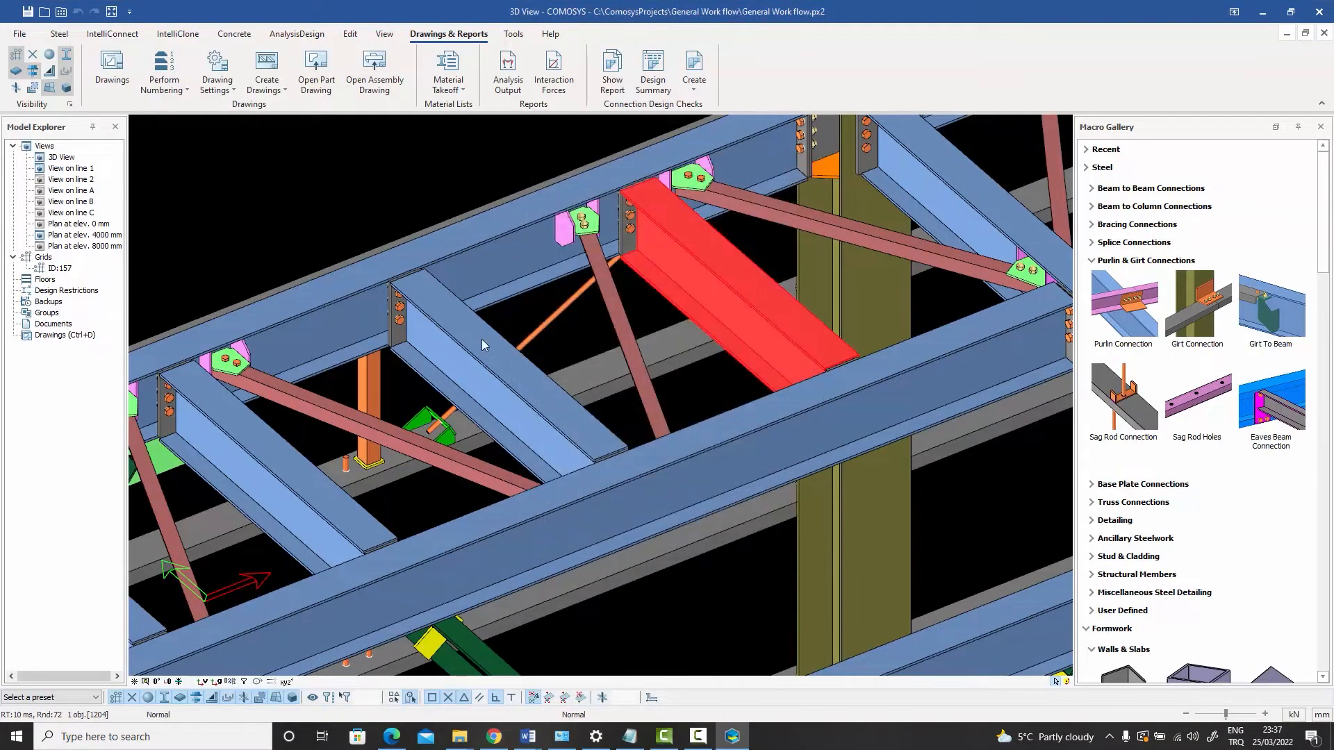
Check the numbering of the next two short secondary beams along the rear edge beam for comparison
{"action": "double_click", "coordinate": [504, 374]}
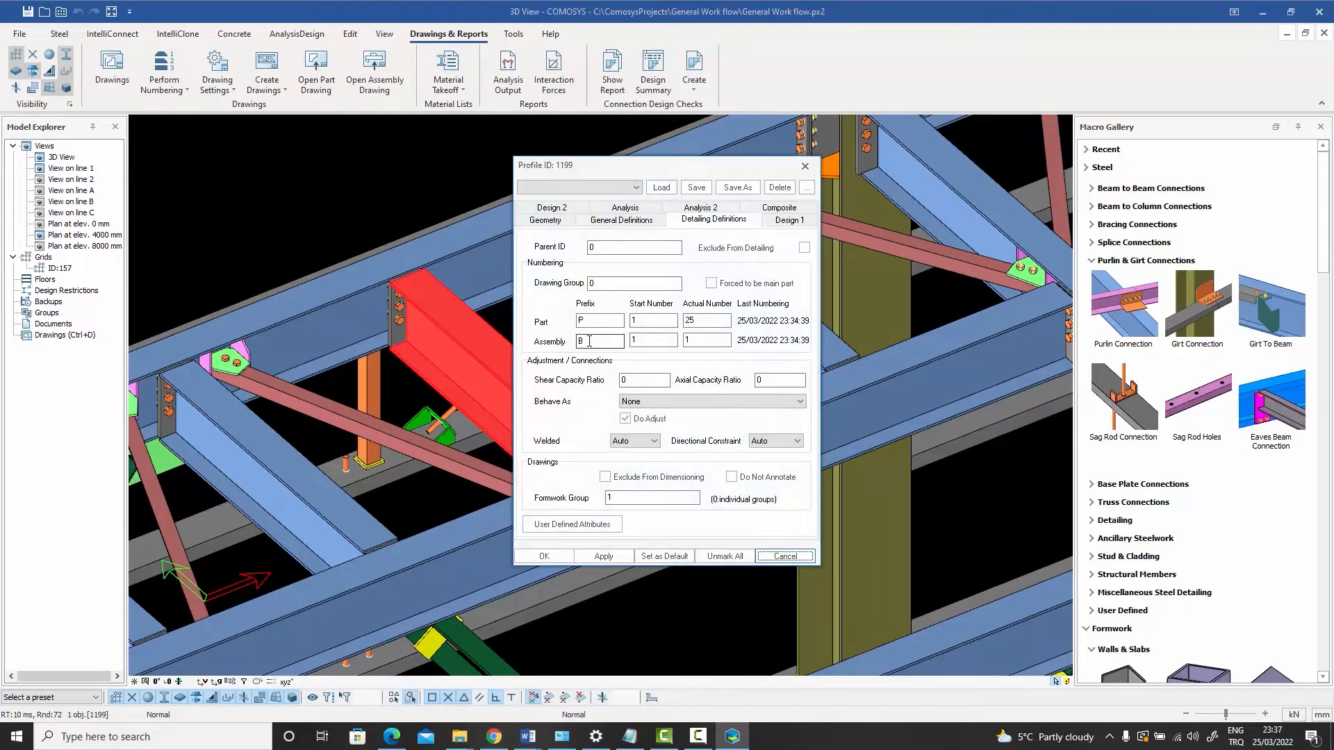
{"action": "key", "text": "Escape"}
{"action": "scroll", "coordinate": [531, 343], "scroll_direction": "down", "scroll_amount": 3}
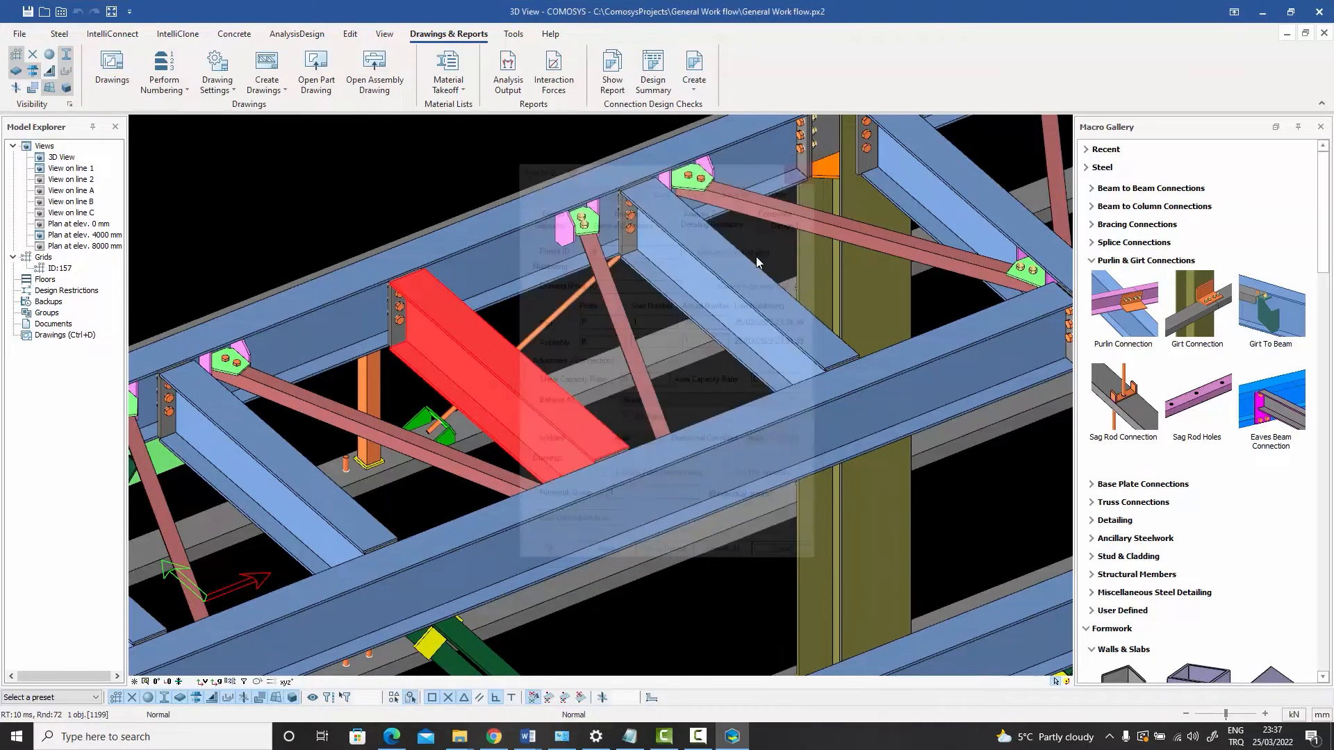
{"action": "scroll", "coordinate": [511, 375], "scroll_direction": "up", "scroll_amount": 3}
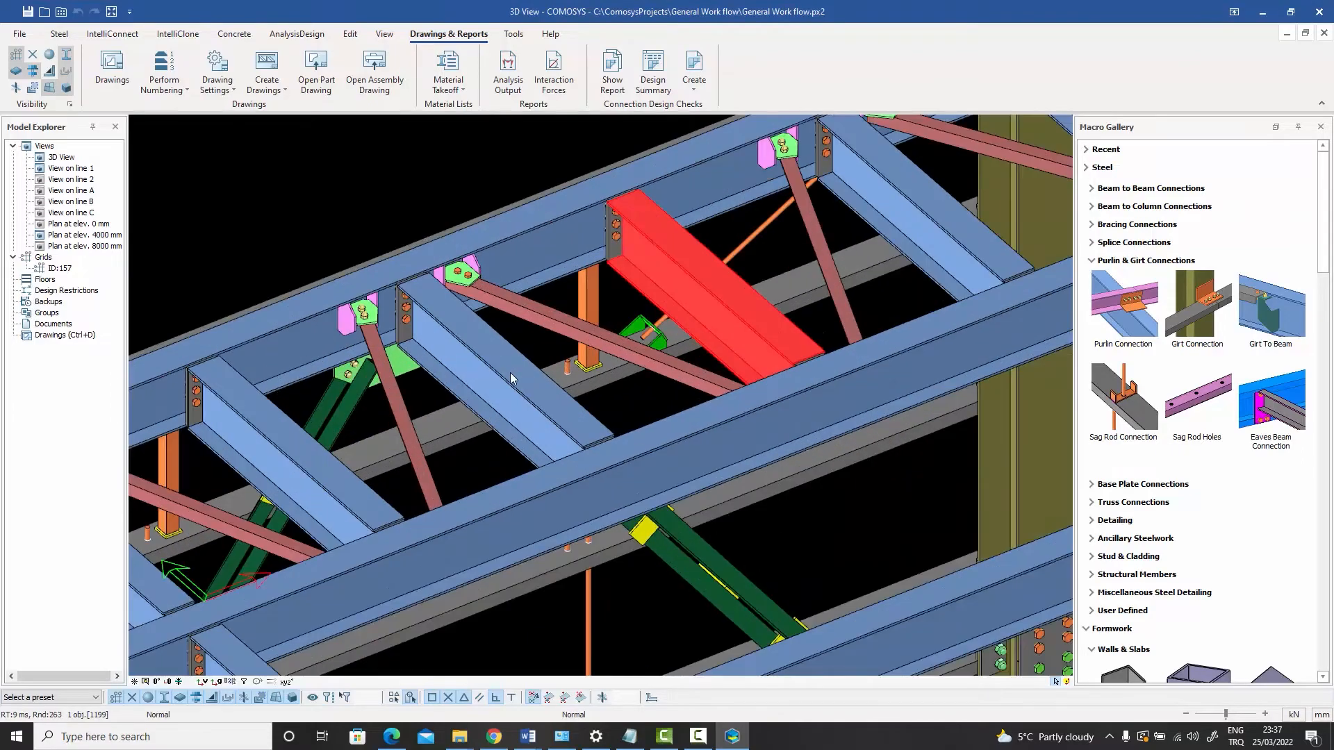
{"action": "double_click", "coordinate": [510, 378]}
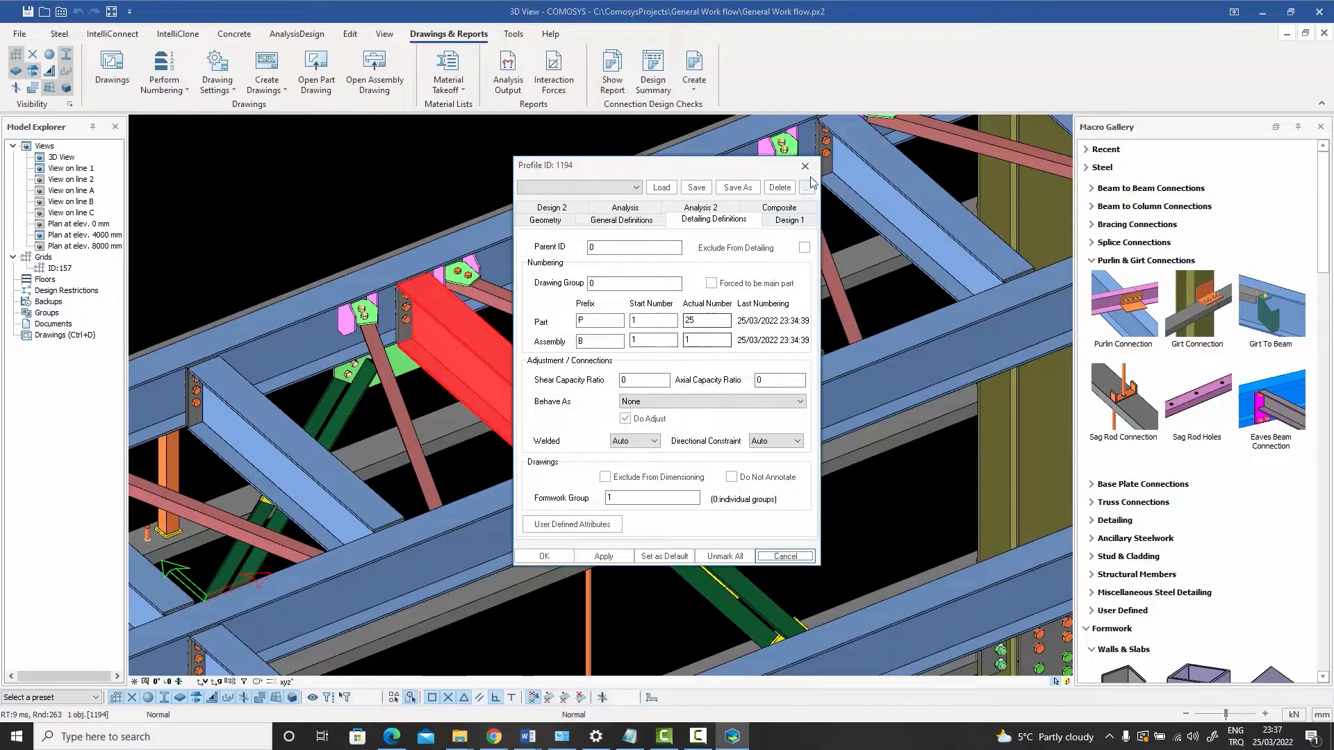
Close the secondary beam's properties, clear the selection and bring the full steel structure into view
{"action": "left_click", "coordinate": [805, 166]}
{"action": "key", "text": "Escape"}
{"action": "scroll", "coordinate": [459, 228], "scroll_direction": "down", "scroll_amount": 5}
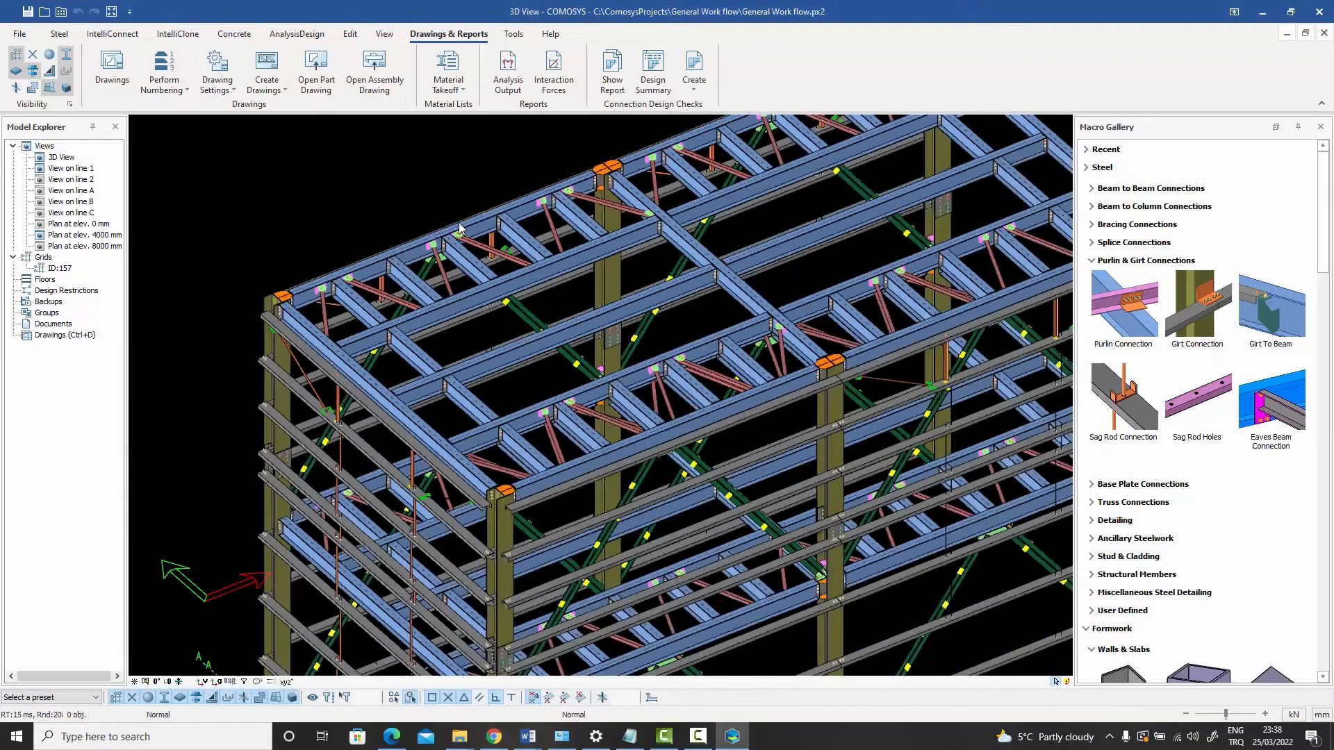
{"action": "scroll", "coordinate": [459, 228], "scroll_direction": "down", "scroll_amount": 1}
{"action": "middle_click_drag", "start_coordinate": [572, 282], "coordinate": [460, 321]}
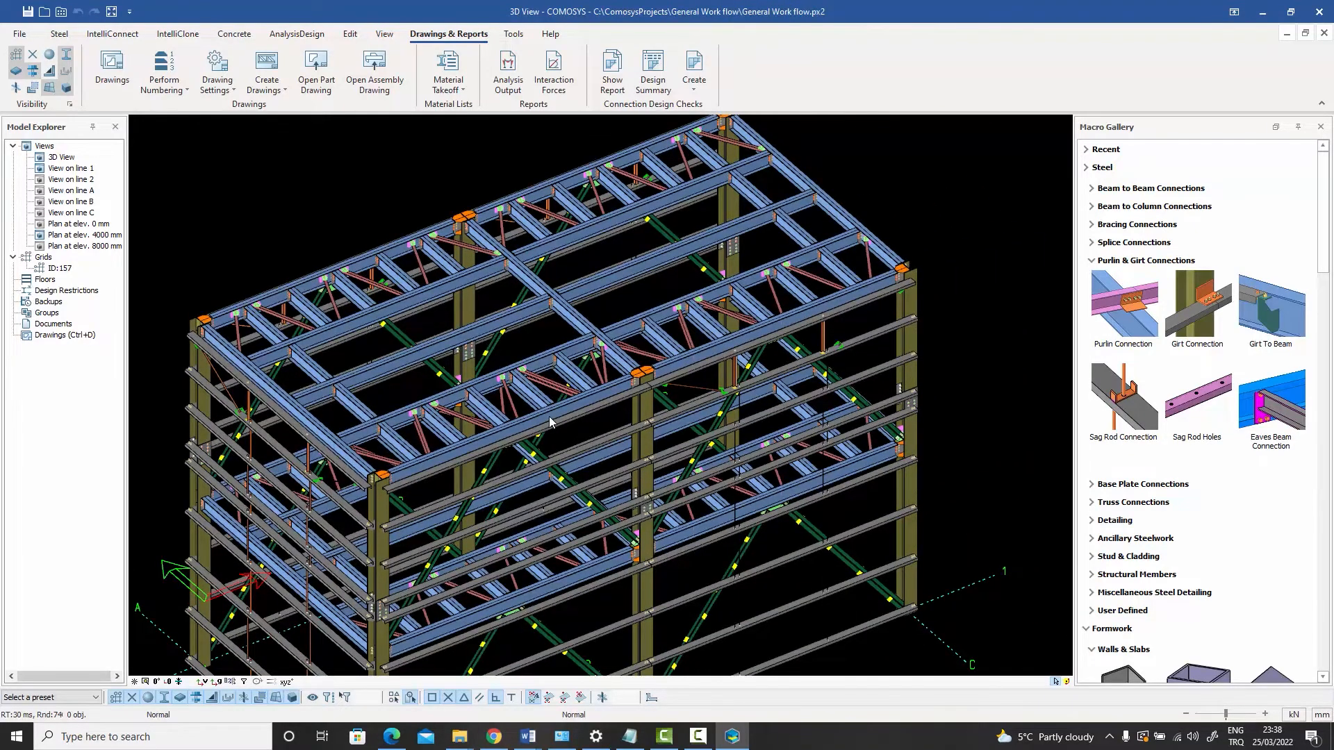
{"action": "scroll", "coordinate": [549, 422], "scroll_direction": "up", "scroll_amount": 2}
{"action": "scroll", "coordinate": [549, 422], "scroll_direction": "down", "scroll_amount": 1}
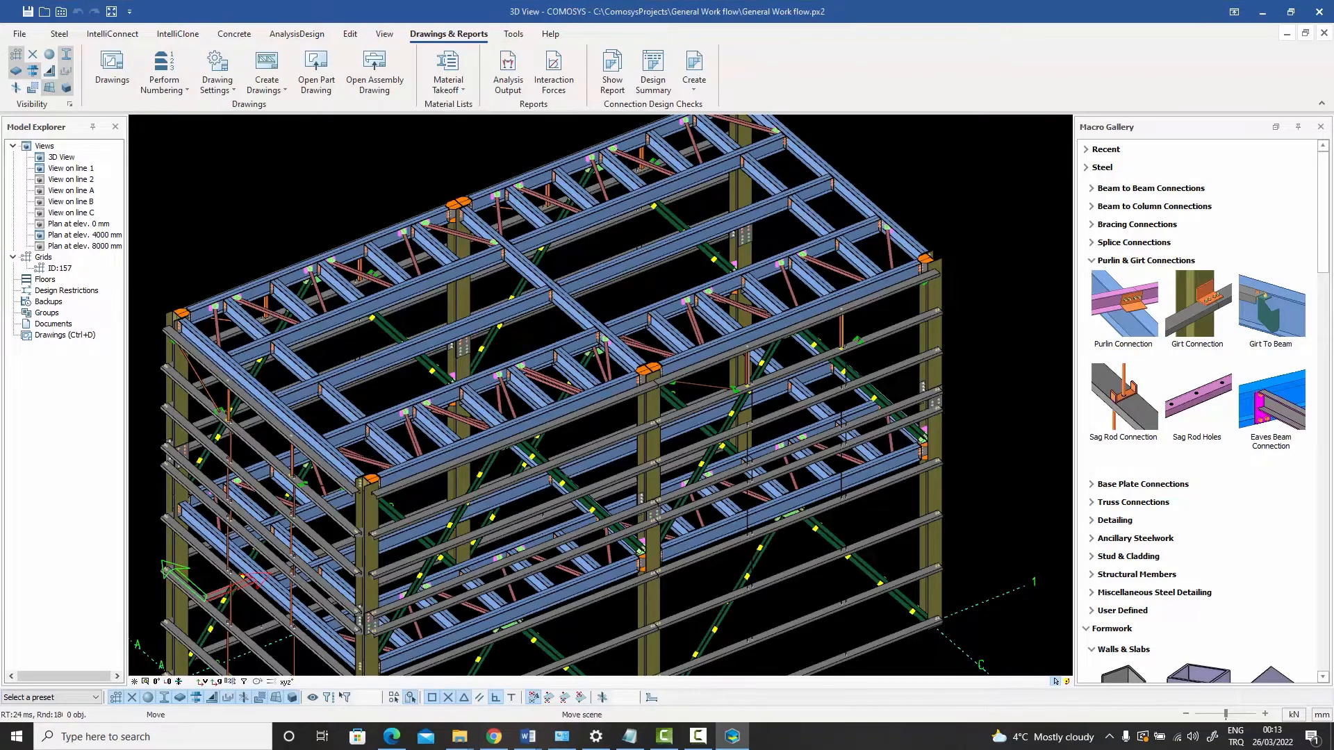
{"action": "middle_click_drag", "start_coordinate": [941, 214], "coordinate": [959, 231]}
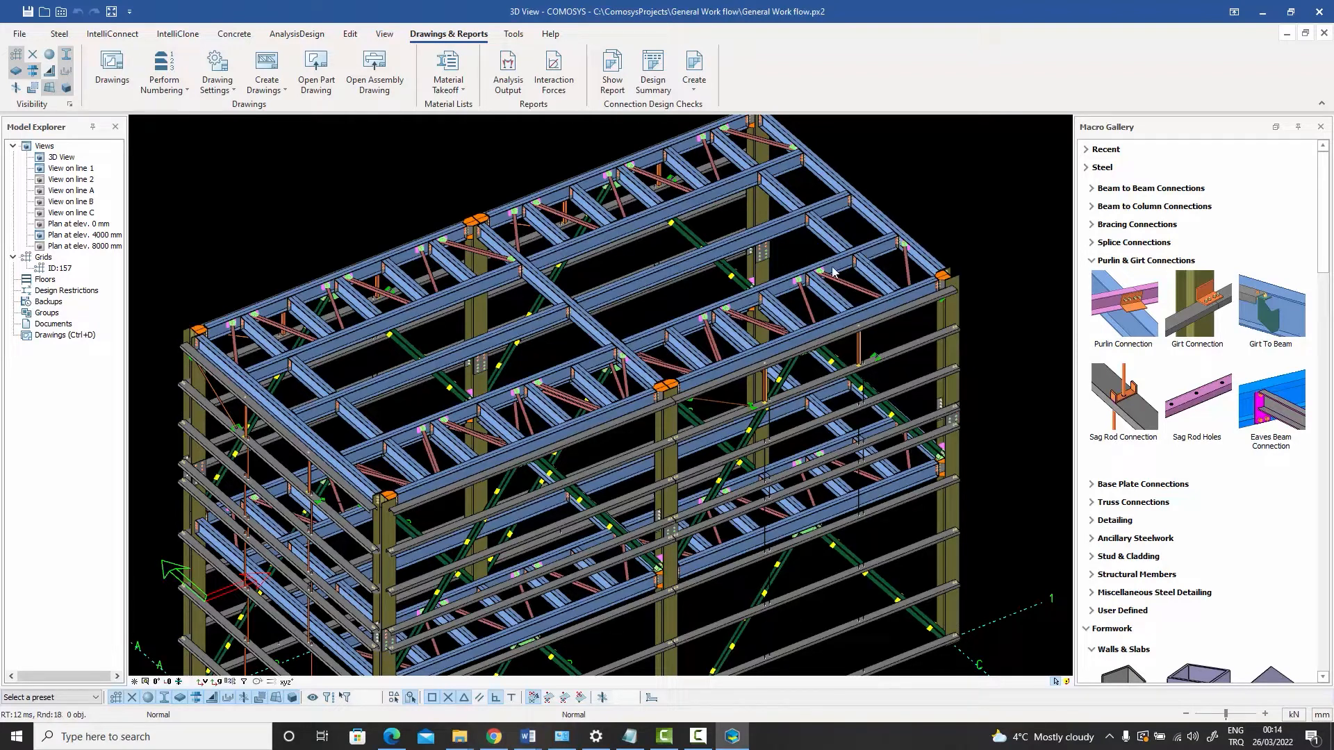
{"action": "middle_click_drag", "start_coordinate": [760, 277], "coordinate": [798, 259]}
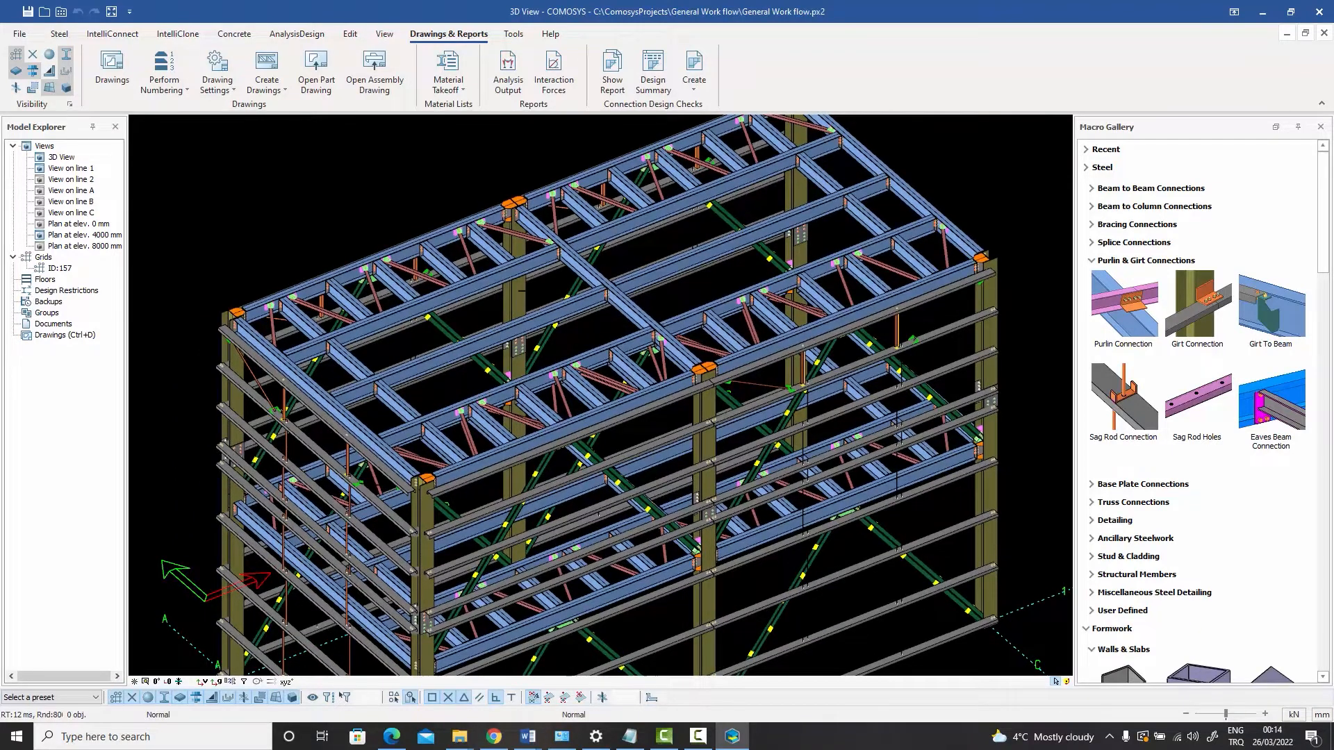
{"action": "left_click_drag", "start_coordinate": [499, 303], "coordinate": [270, 196]}
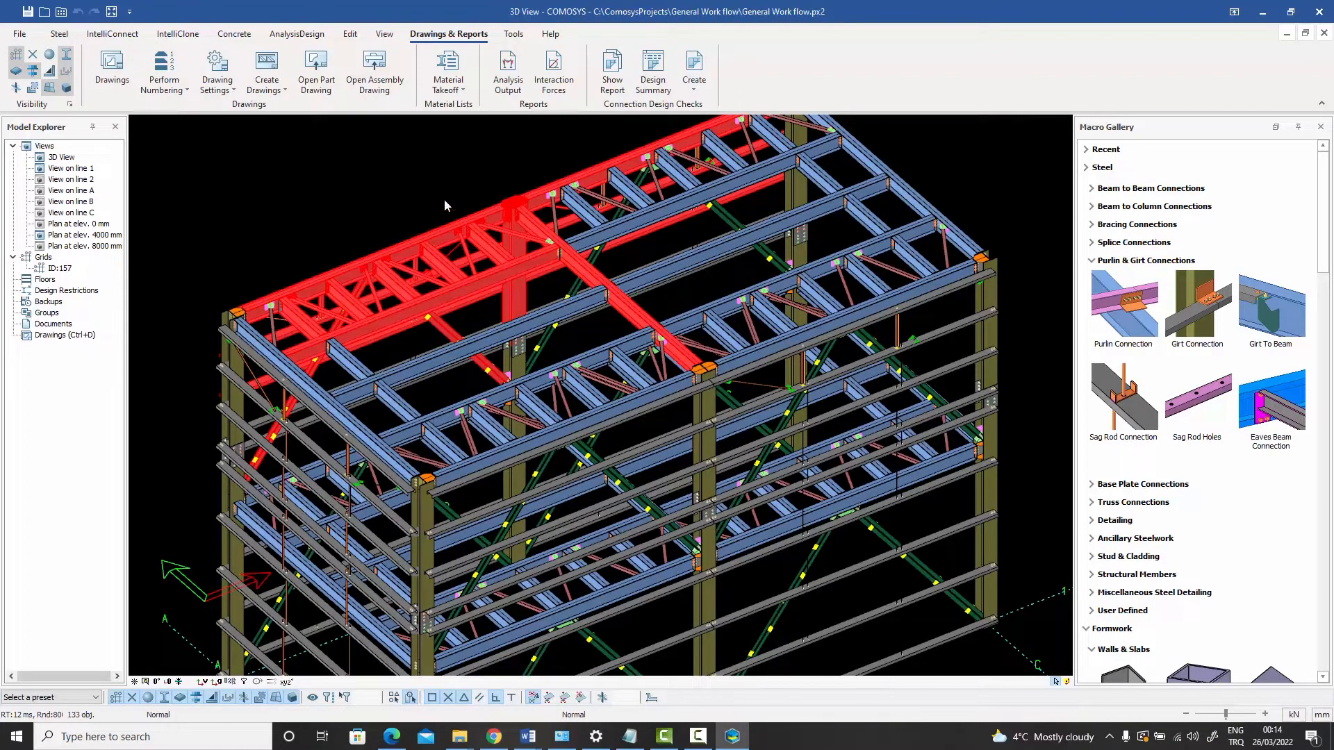
{"action": "right_click", "coordinate": [420, 173]}
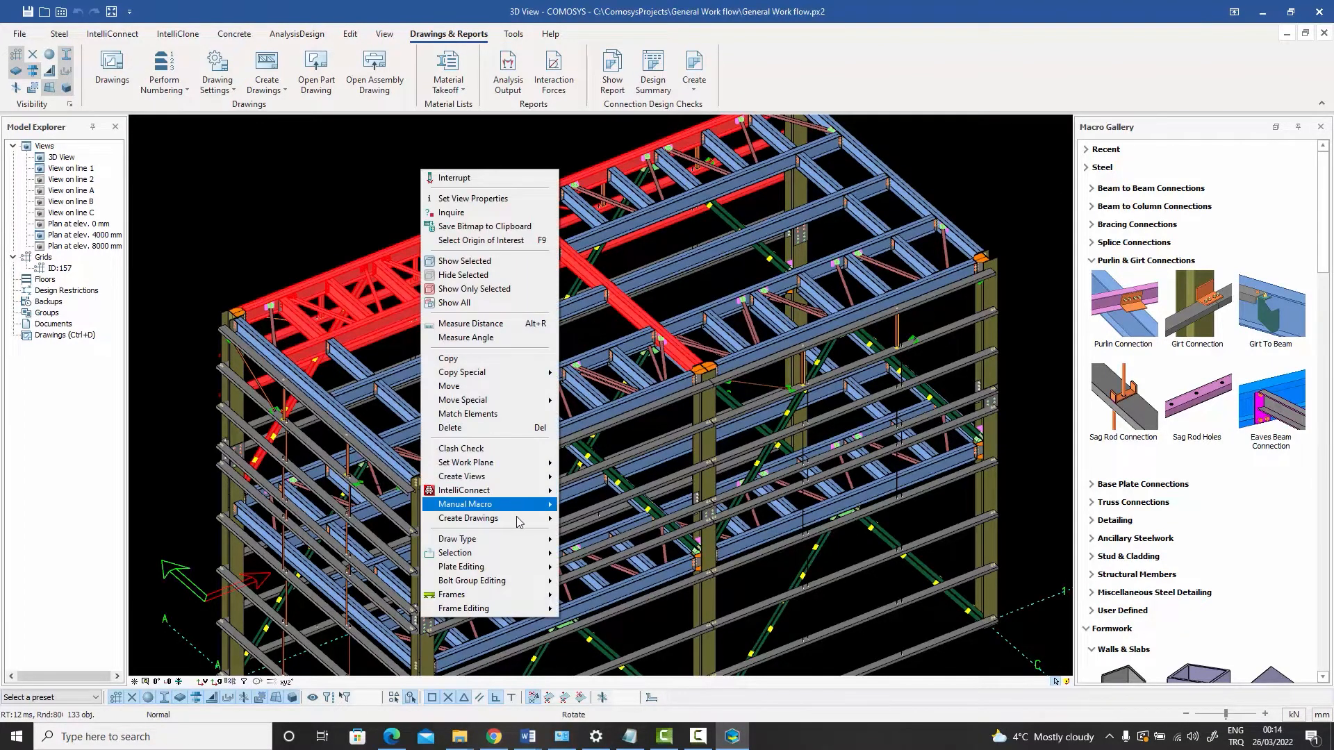
{"action": "mouse_move", "coordinate": [517, 527]}
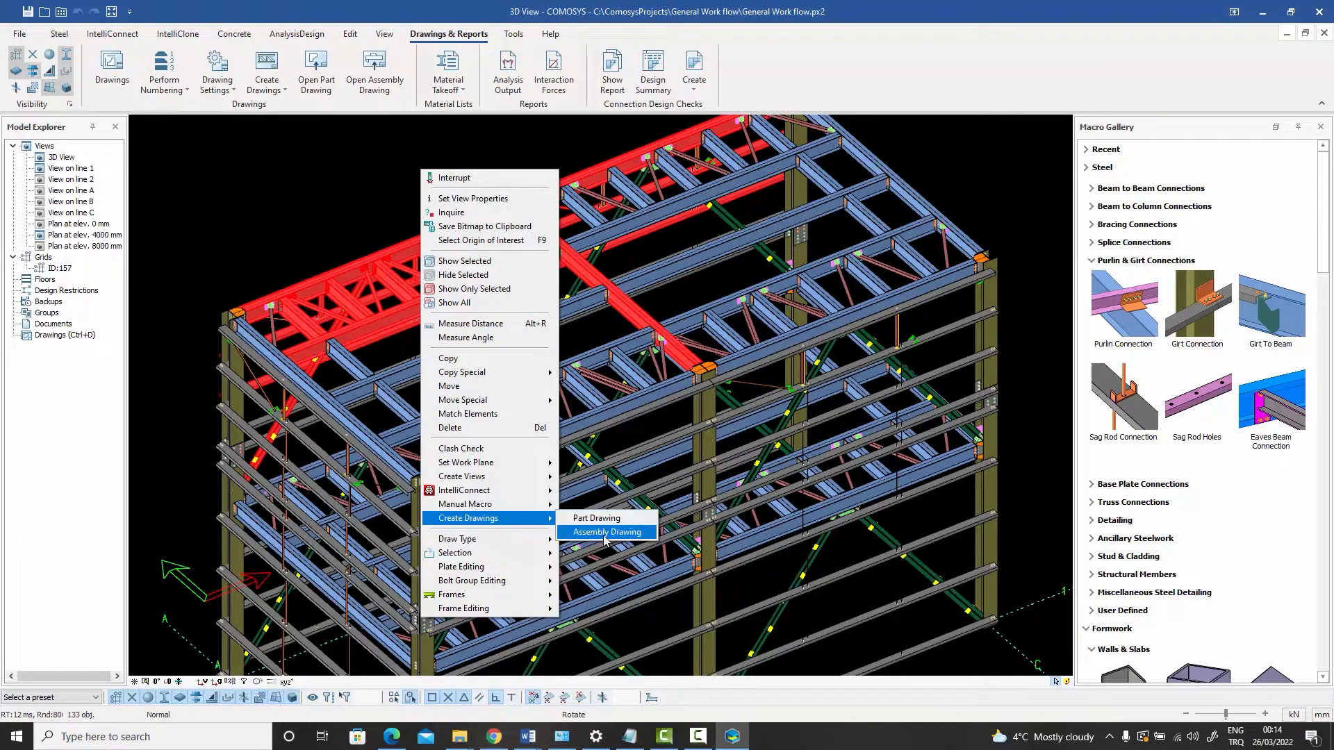
{"action": "left_click", "coordinate": [340, 148]}
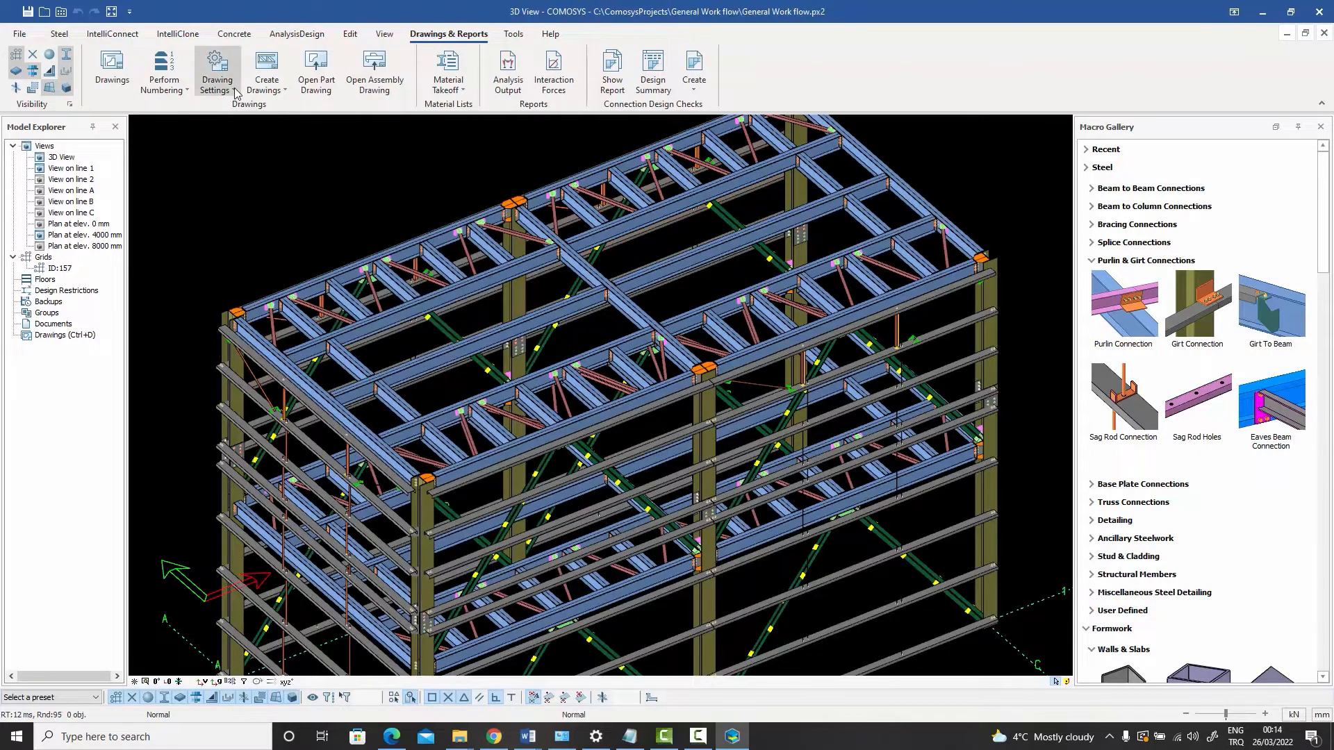
{"action": "left_click", "coordinate": [289, 97]}
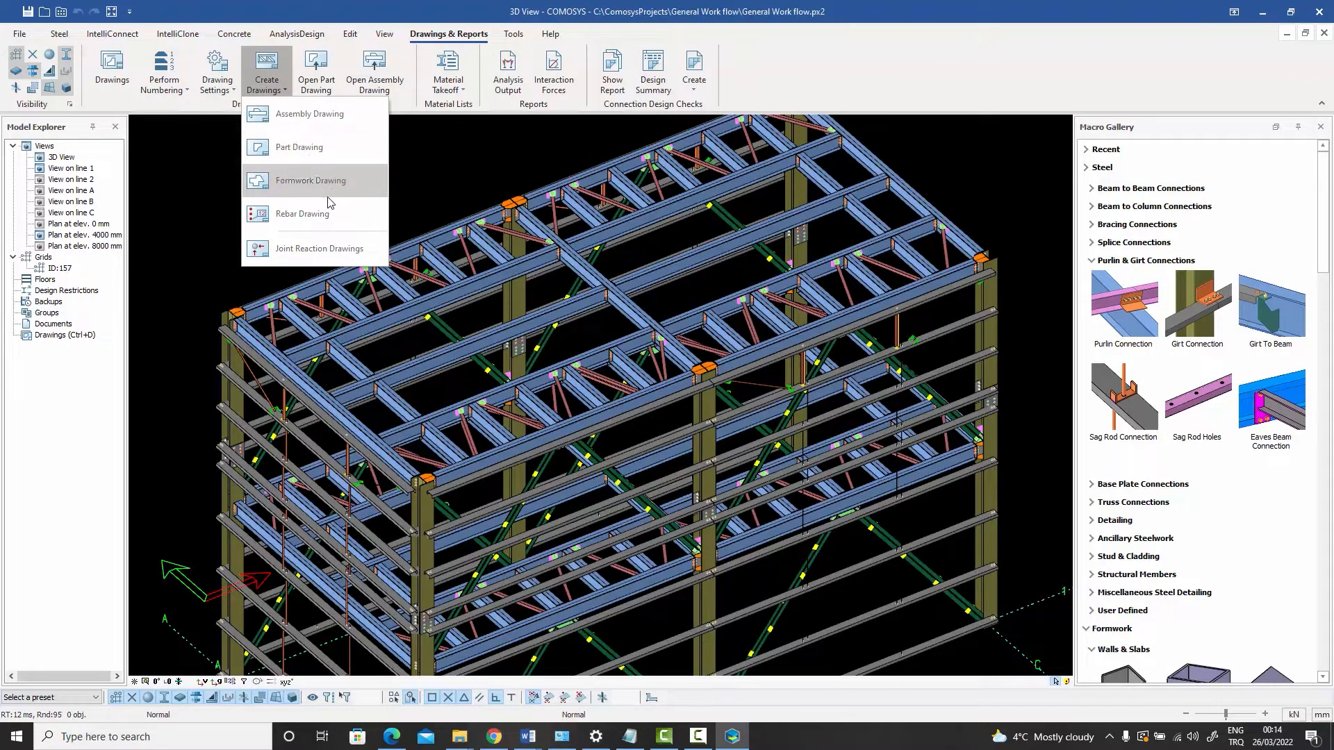
{"action": "left_click", "coordinate": [410, 197]}
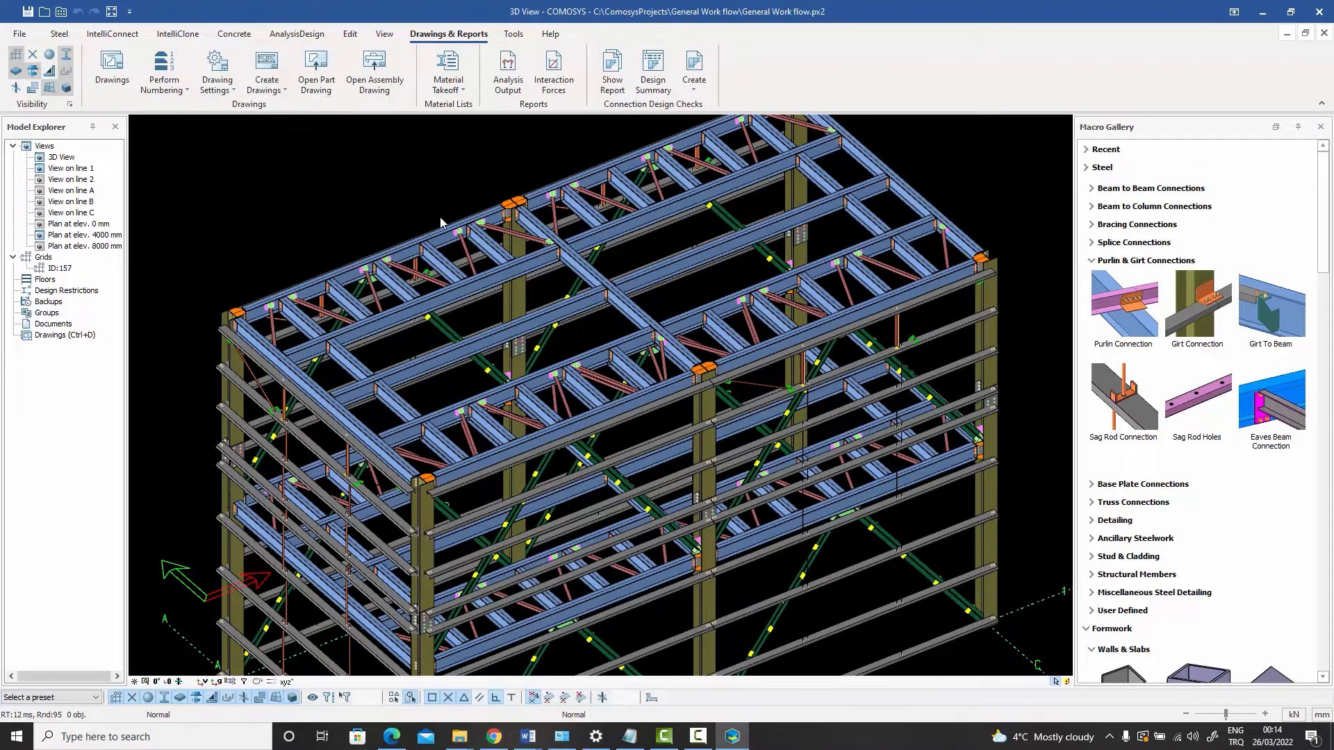
Create assembly drawings for the members around the rear roof bay between the corner column and the middle column
{"action": "left_click_drag", "start_coordinate": [514, 325], "coordinate": [273, 207]}
{"action": "right_click", "coordinate": [368, 173]}
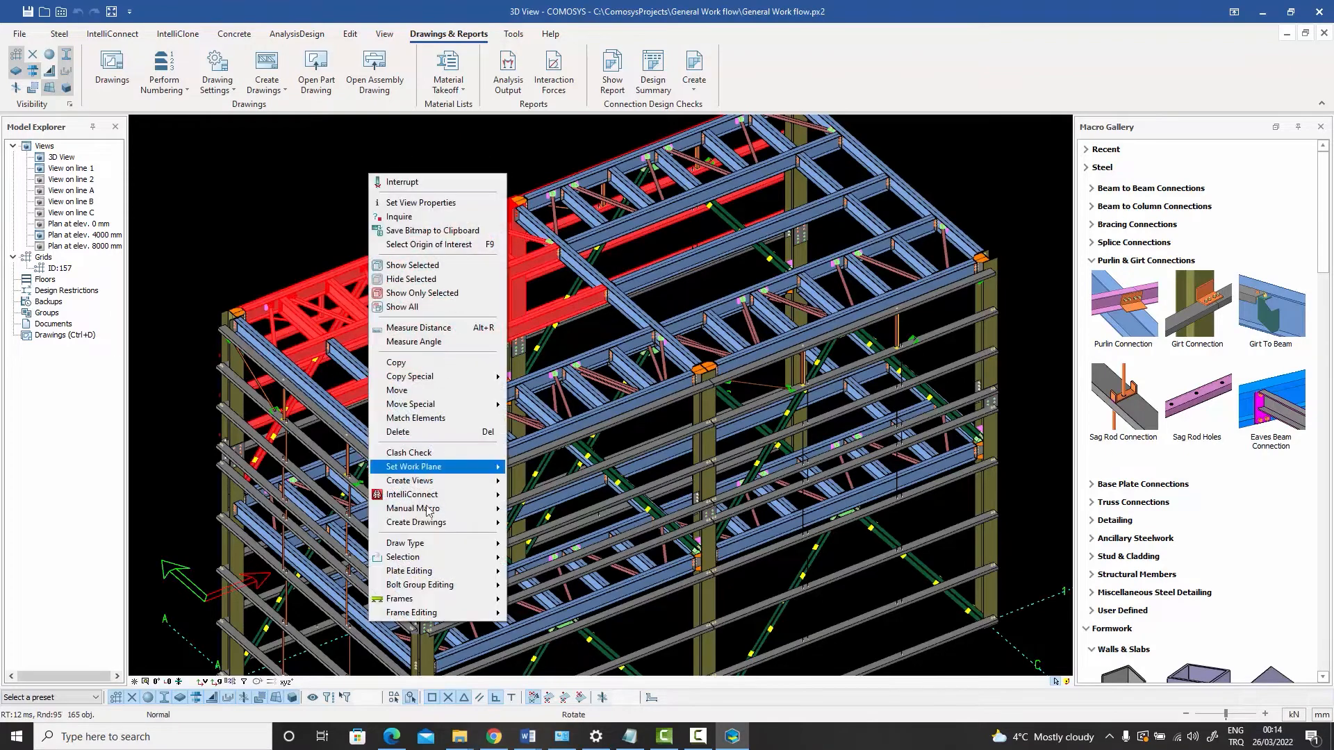
{"action": "mouse_move", "coordinate": [419, 526]}
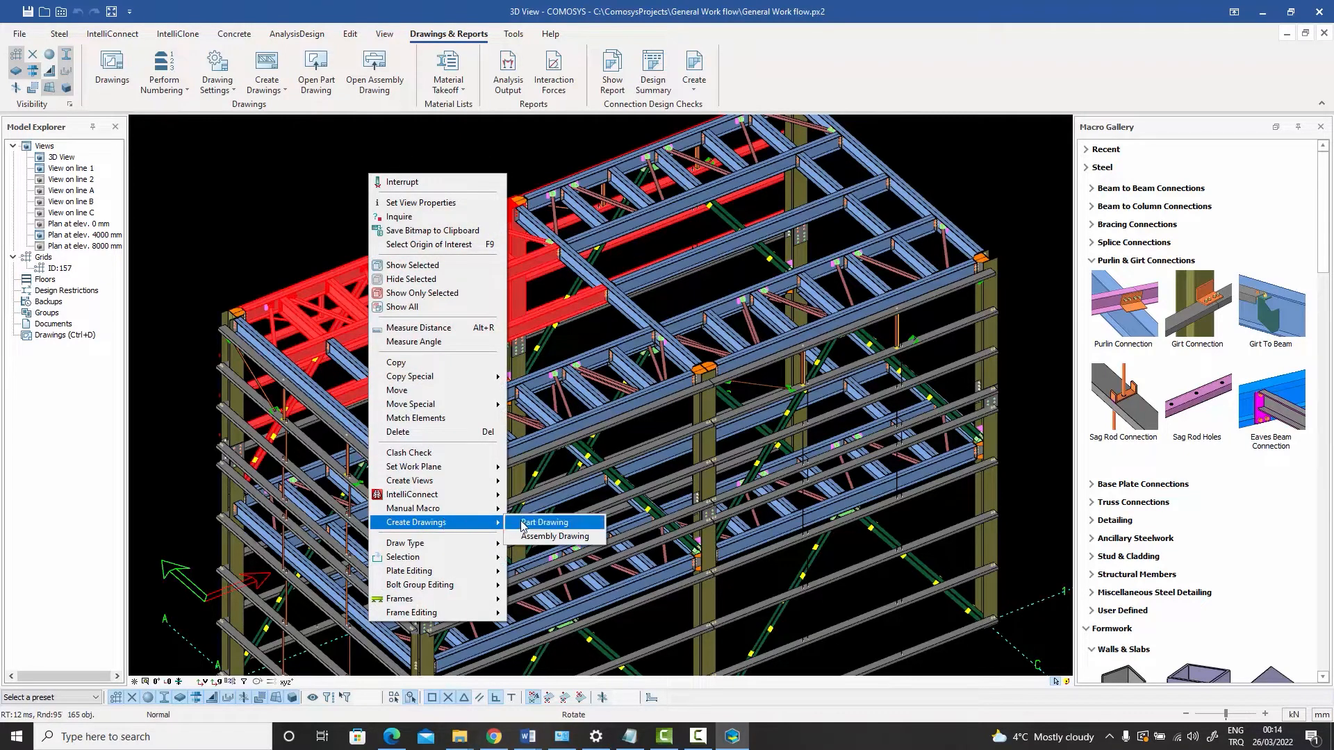
{"action": "left_click", "coordinate": [534, 539]}
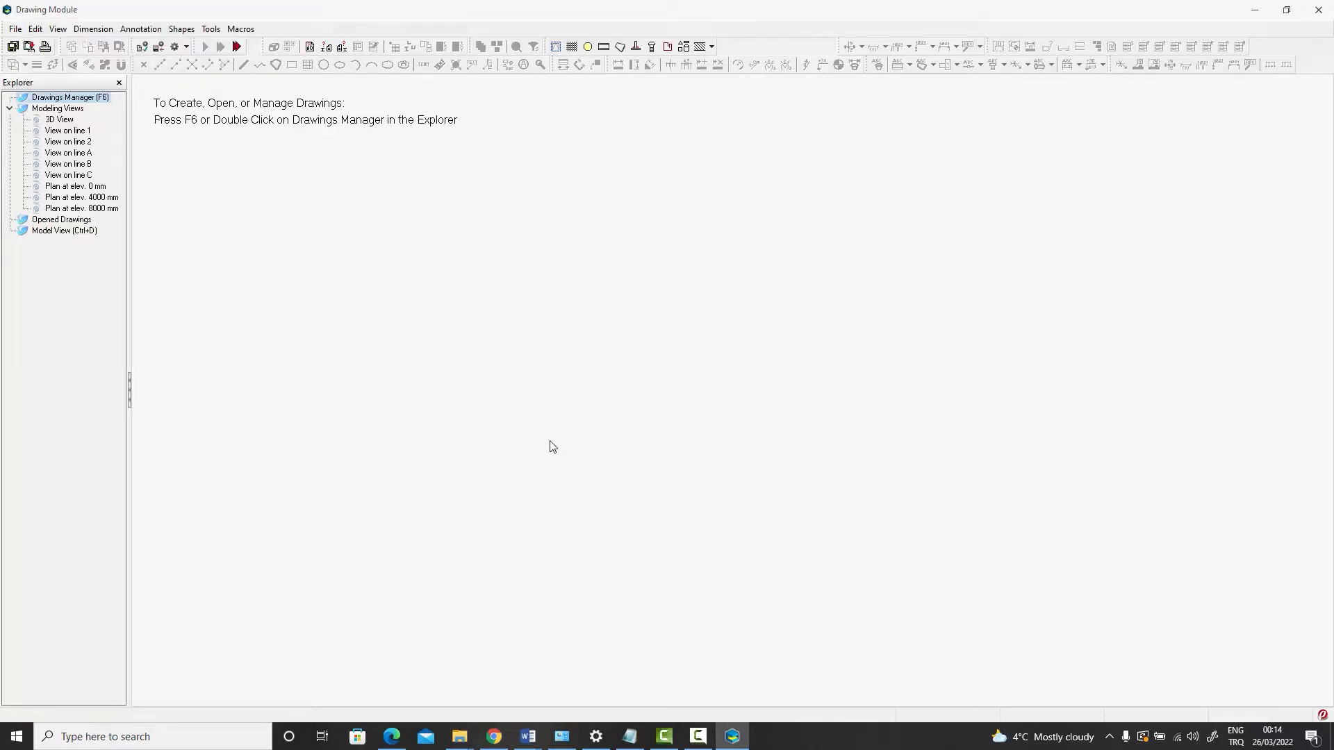
Open the assembly drawing 835-156-CE-017 from the Drawings Manager and close the manager
{"action": "double_click", "coordinate": [61, 98]}
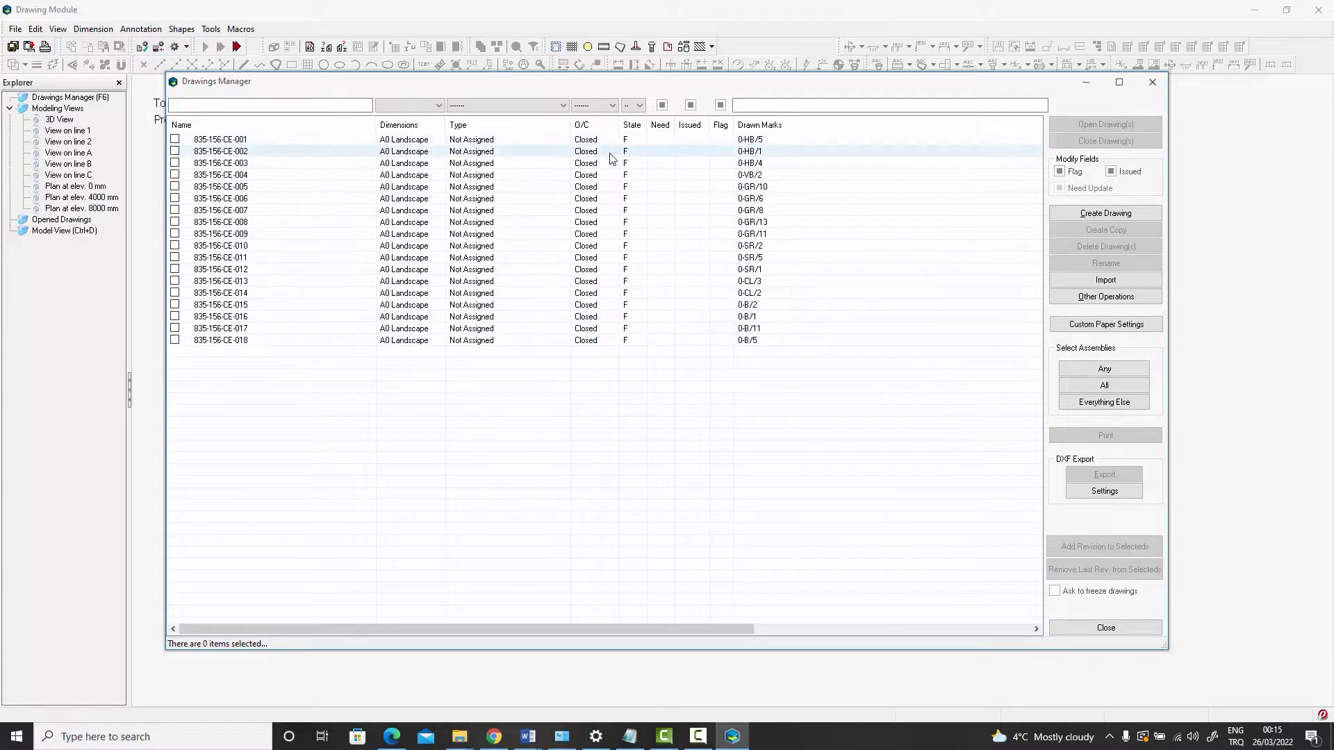
{"action": "double_click", "coordinate": [768, 330]}
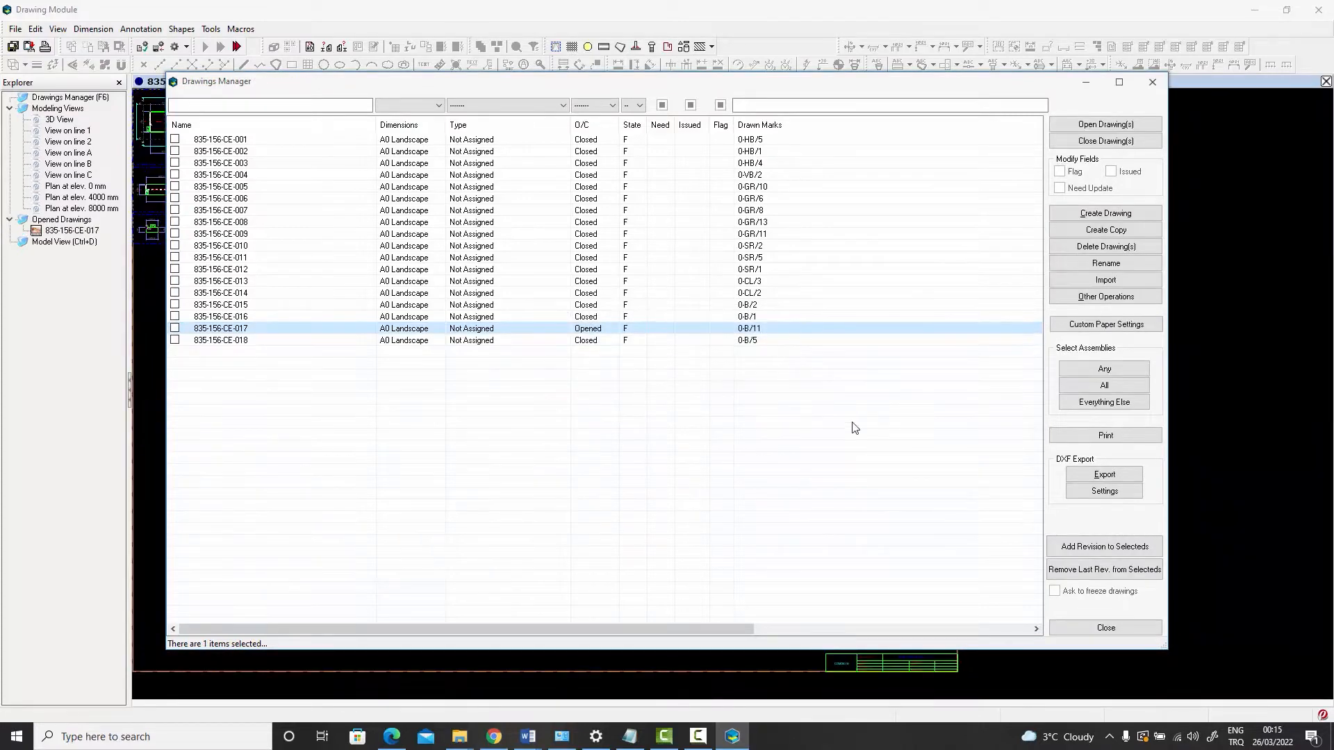
{"action": "left_click", "coordinate": [1078, 628]}
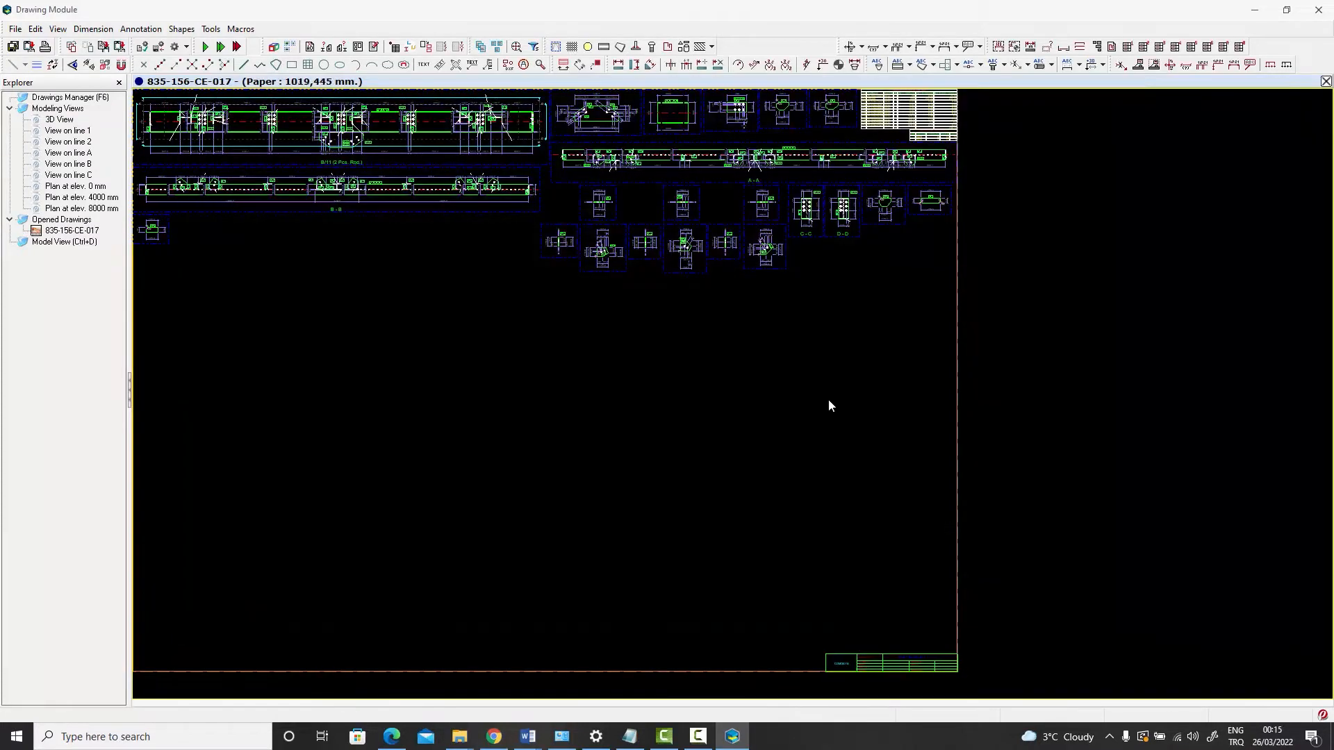
Examine the B/11 beam view along its full length, including its part marks, welds, bolts and dimensions
{"action": "scroll", "coordinate": [873, 409], "scroll_direction": "down", "scroll_amount": 3}
{"action": "middle_click_drag", "start_coordinate": [873, 410], "coordinate": [934, 420]}
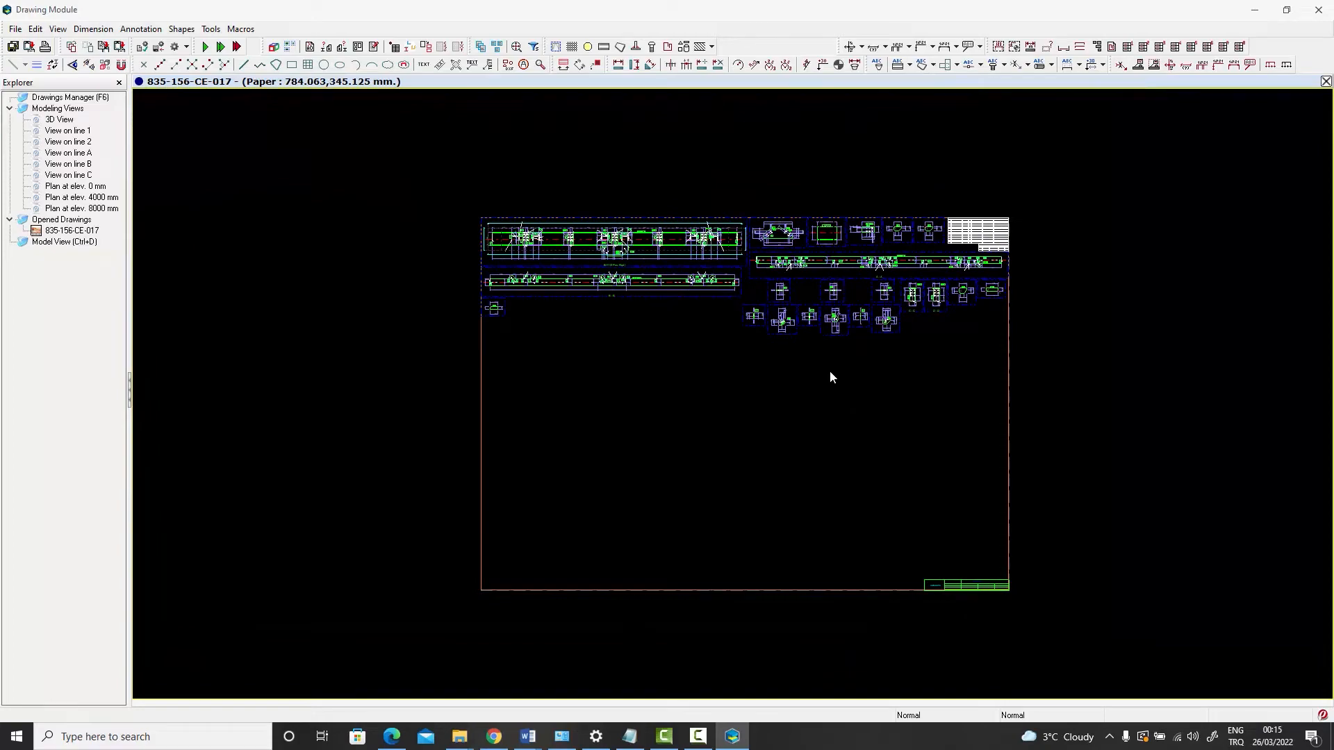
{"action": "scroll", "coordinate": [520, 232], "scroll_direction": "up", "scroll_amount": 6}
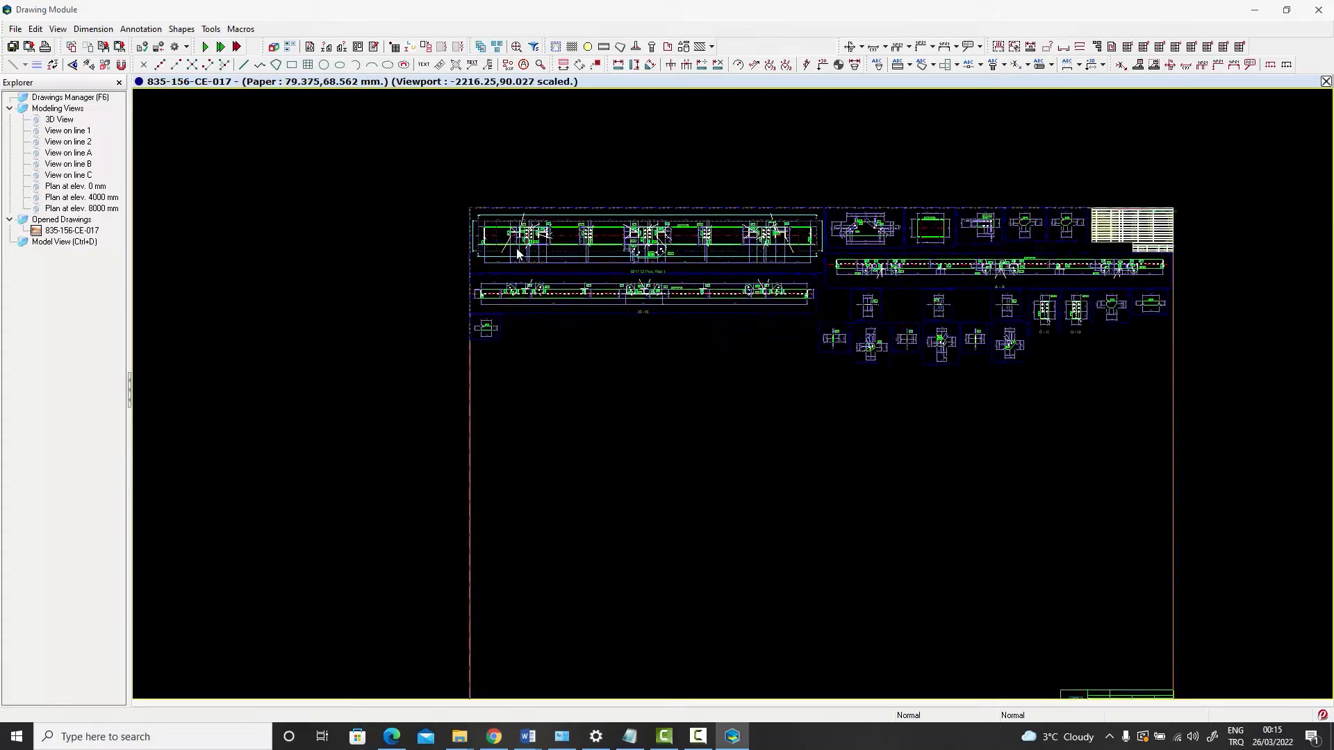
{"action": "middle_click_drag", "start_coordinate": [541, 235], "coordinate": [511, 356]}
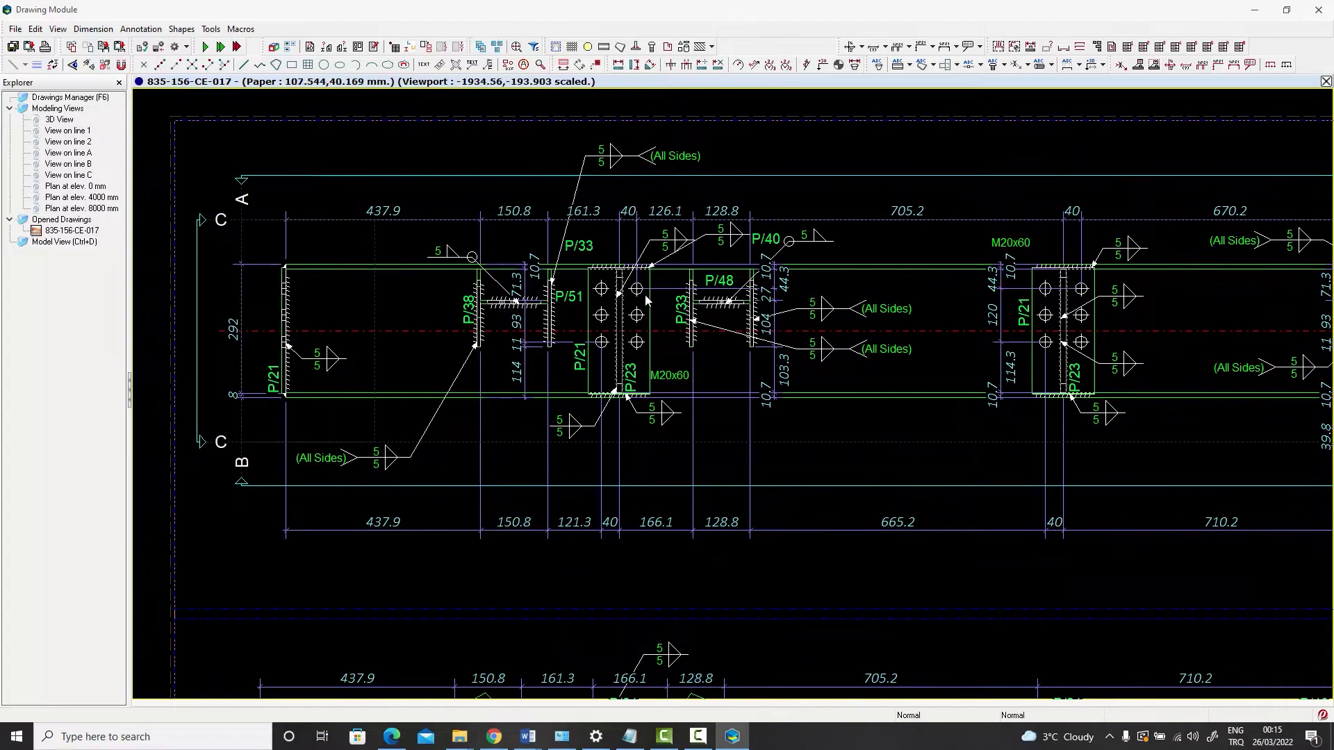
{"action": "scroll", "coordinate": [679, 306], "scroll_direction": "down", "scroll_amount": 1}
{"action": "middle_click_drag", "start_coordinate": [792, 360], "coordinate": [437, 340]}
{"action": "middle_click_drag", "start_coordinate": [876, 338], "coordinate": [344, 333]}
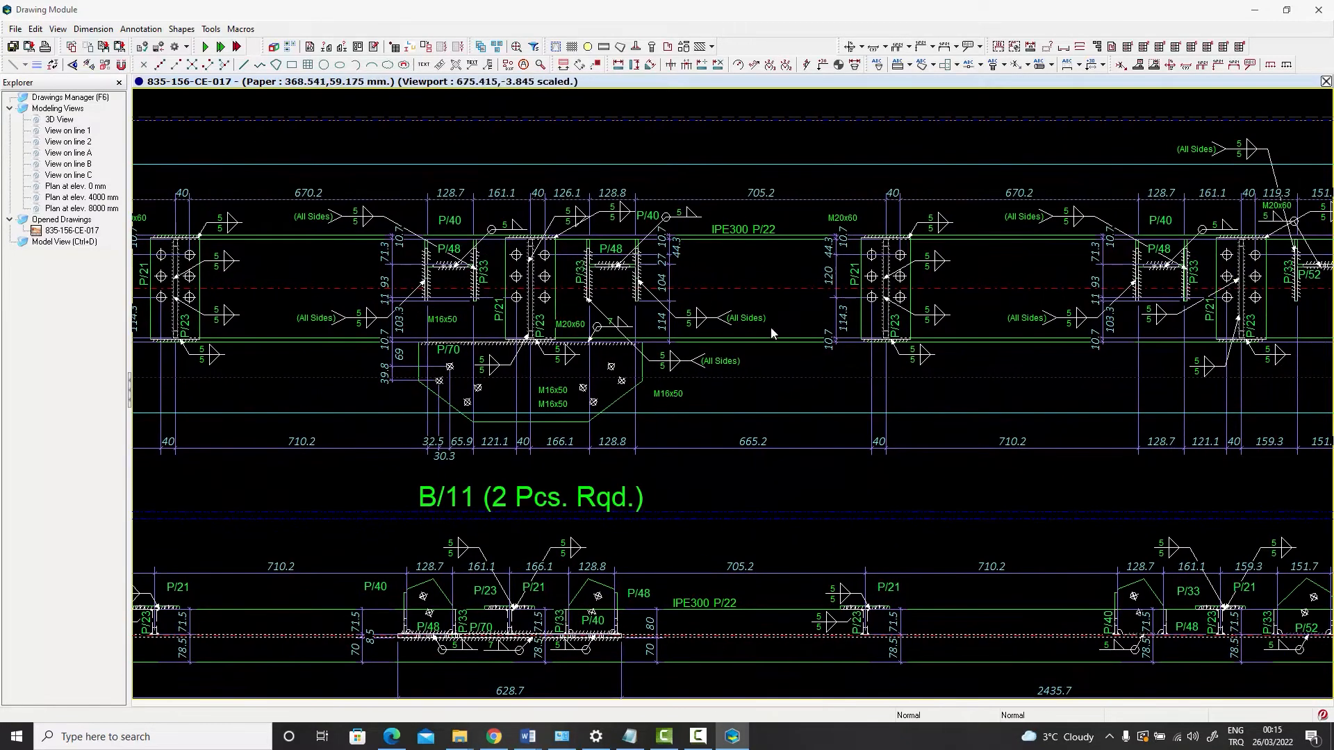
{"action": "middle_click_drag", "start_coordinate": [771, 331], "coordinate": [375, 319]}
{"action": "middle_click_drag", "start_coordinate": [885, 338], "coordinate": [353, 349]}
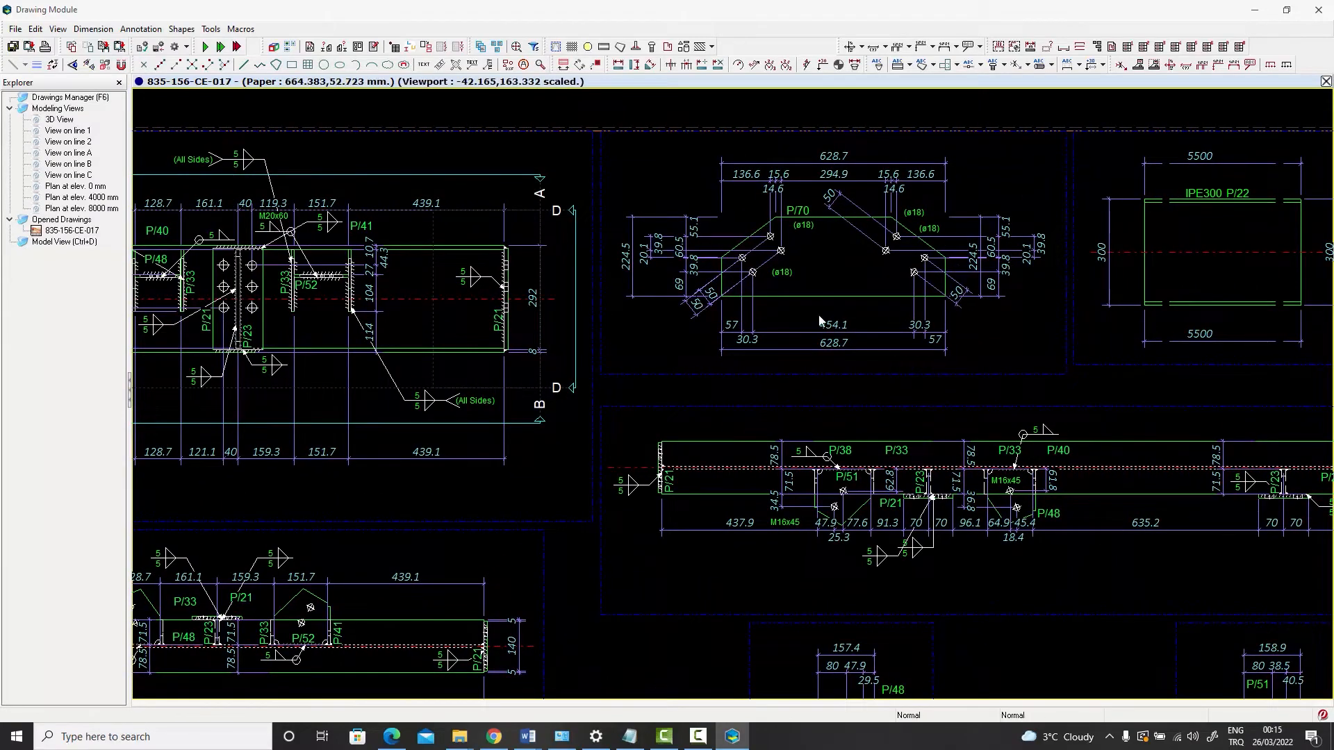
Examine the single-part details, section A-A and the material list, and return to the B/11 beam view
{"action": "scroll", "coordinate": [822, 321], "scroll_direction": "down", "scroll_amount": 2}
{"action": "middle_click_drag", "start_coordinate": [958, 334], "coordinate": [410, 316]}
{"action": "scroll", "coordinate": [844, 281], "scroll_direction": "up", "scroll_amount": 3}
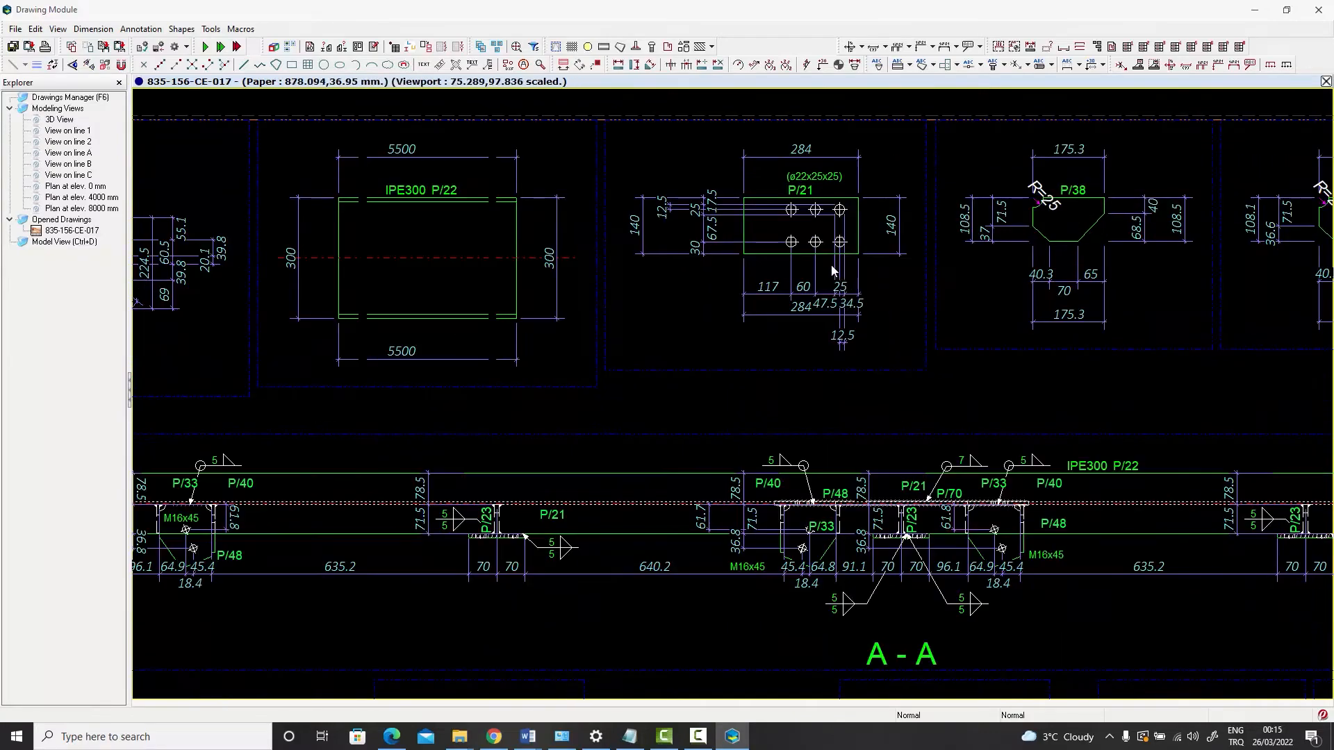
{"action": "scroll", "coordinate": [771, 353], "scroll_direction": "down", "scroll_amount": 6}
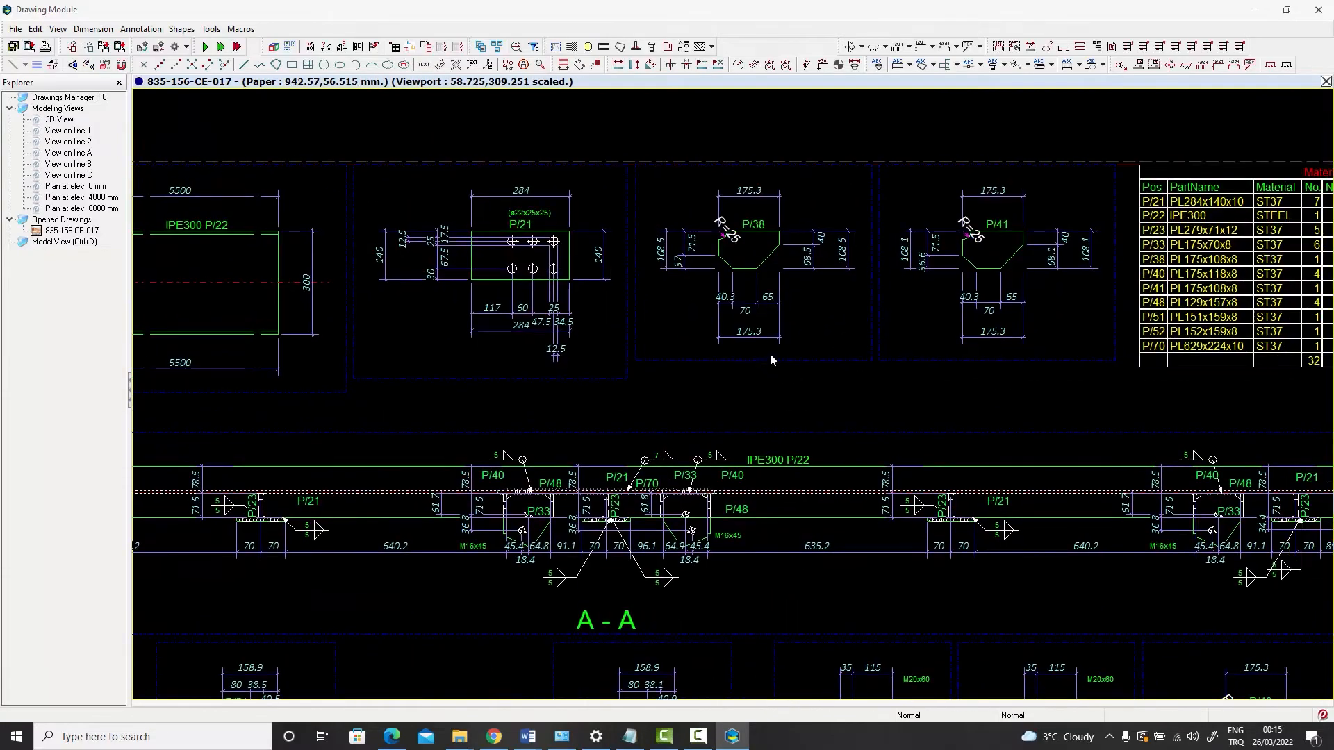
{"action": "scroll", "coordinate": [621, 306], "scroll_direction": "up", "scroll_amount": 6}
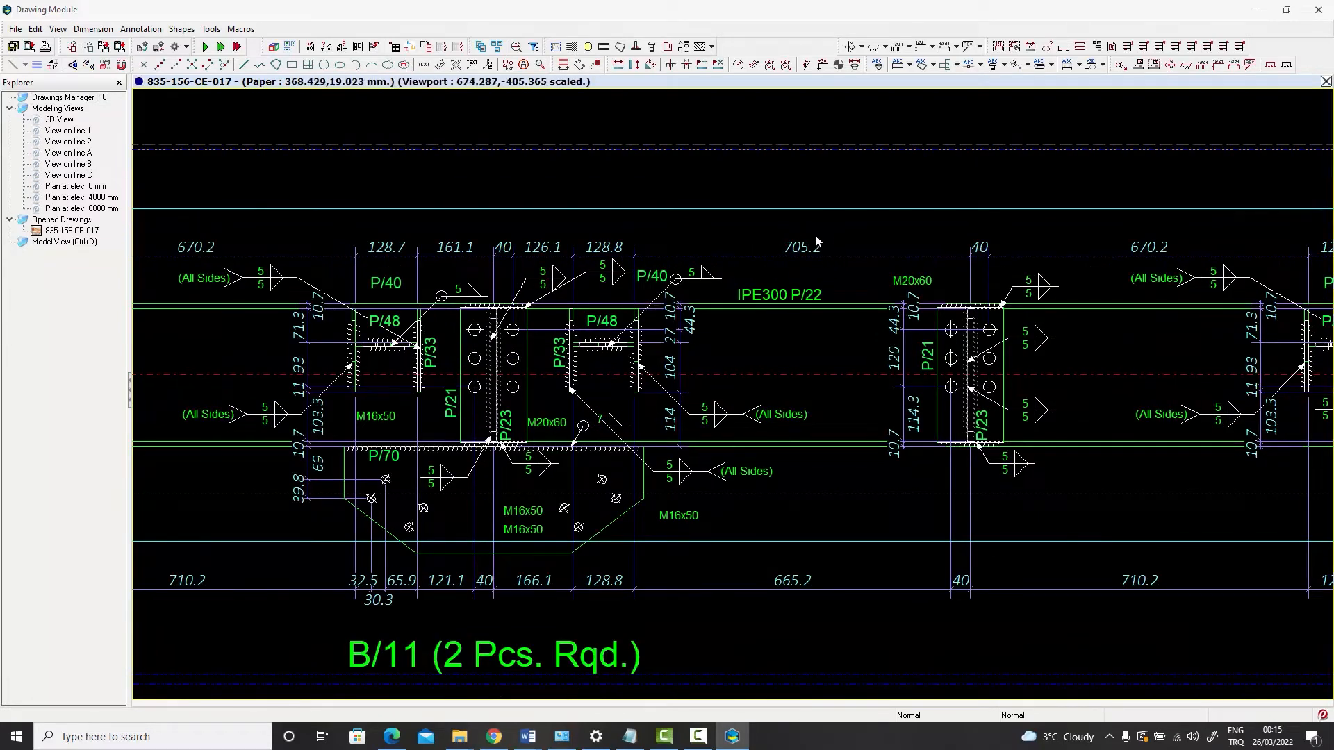
{"action": "scroll", "coordinate": [813, 265], "scroll_direction": "down", "scroll_amount": 3}
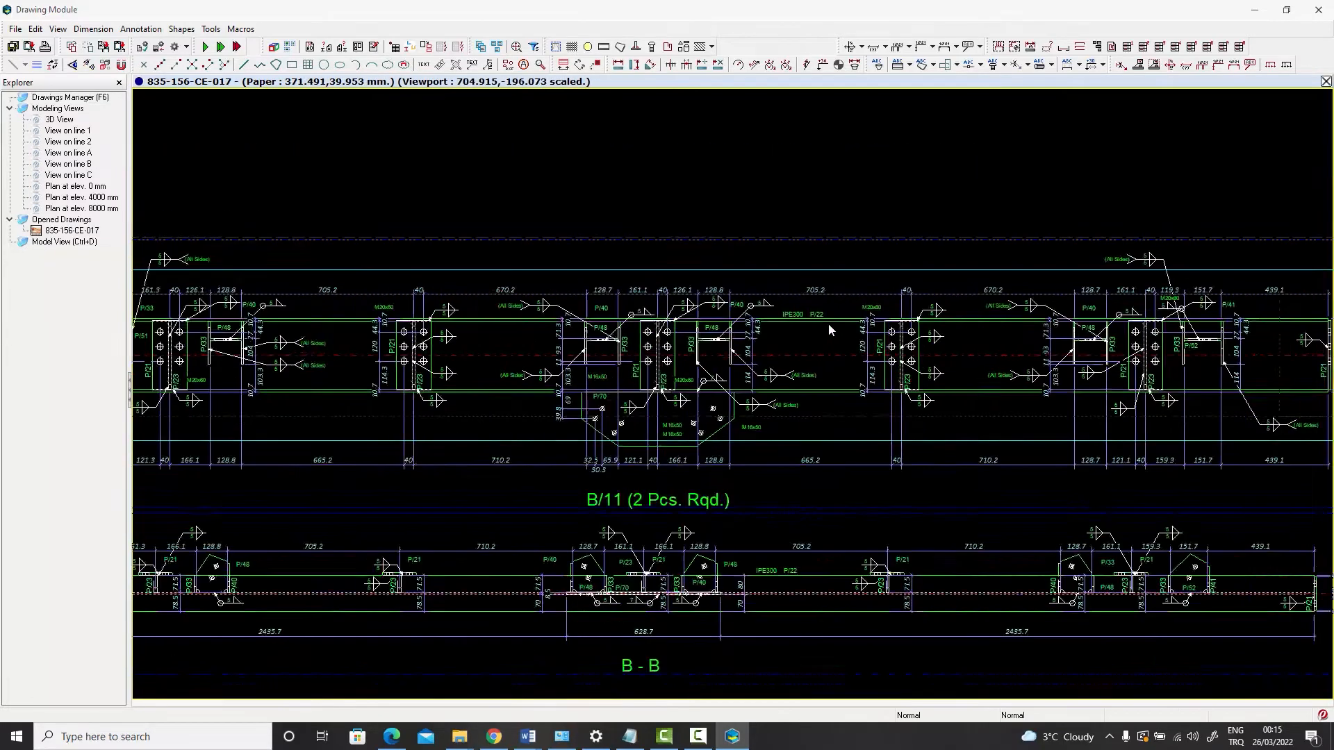
Set the dimension precision to #0. in the dimension properties of the drawing's assembly macro
{"action": "double_click", "coordinate": [756, 199]}
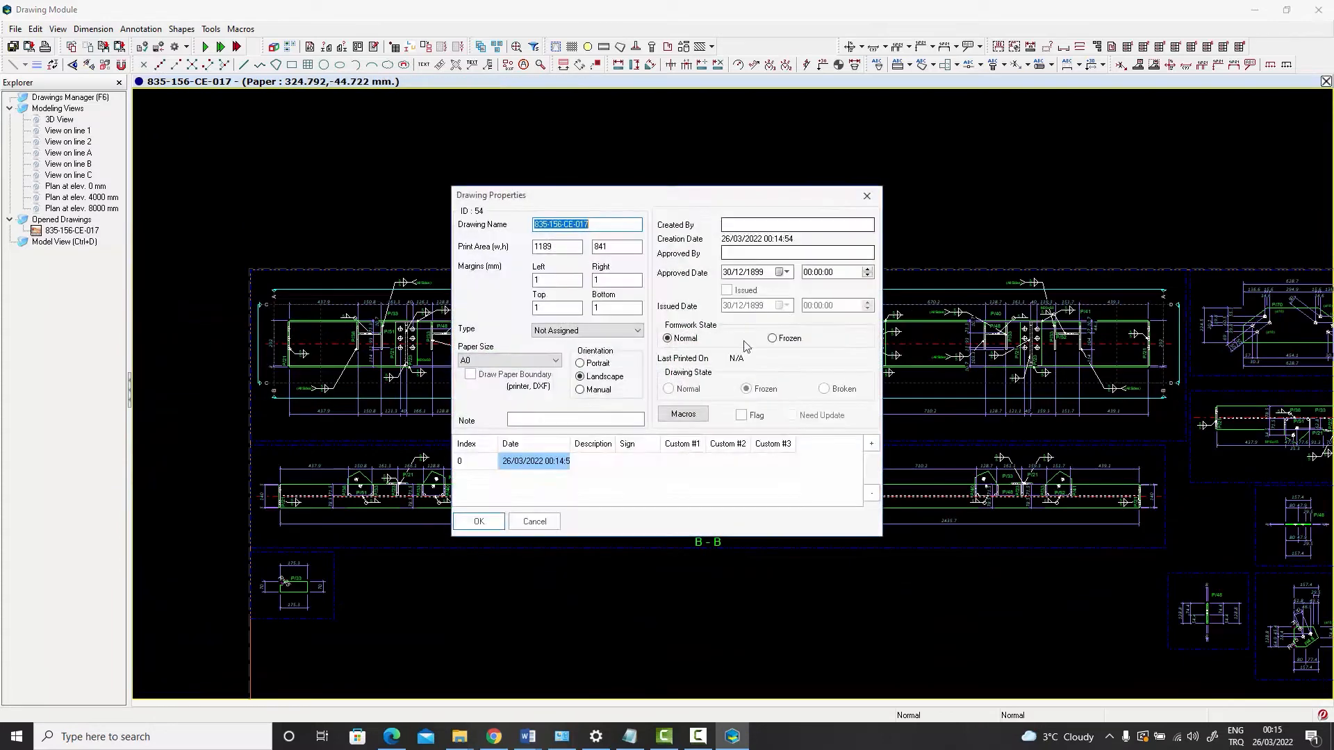
{"action": "left_click", "coordinate": [683, 413]}
{"action": "double_click", "coordinate": [522, 256]}
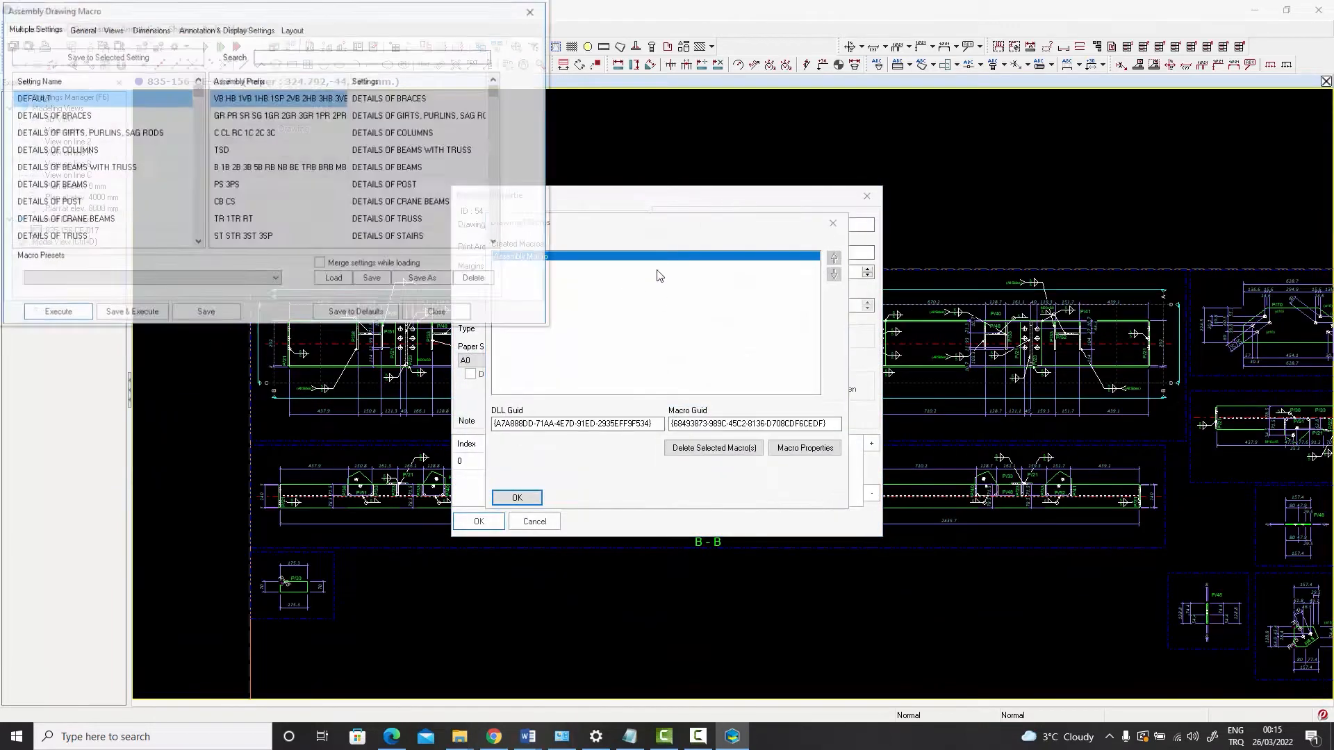
{"action": "left_click", "coordinate": [219, 29]}
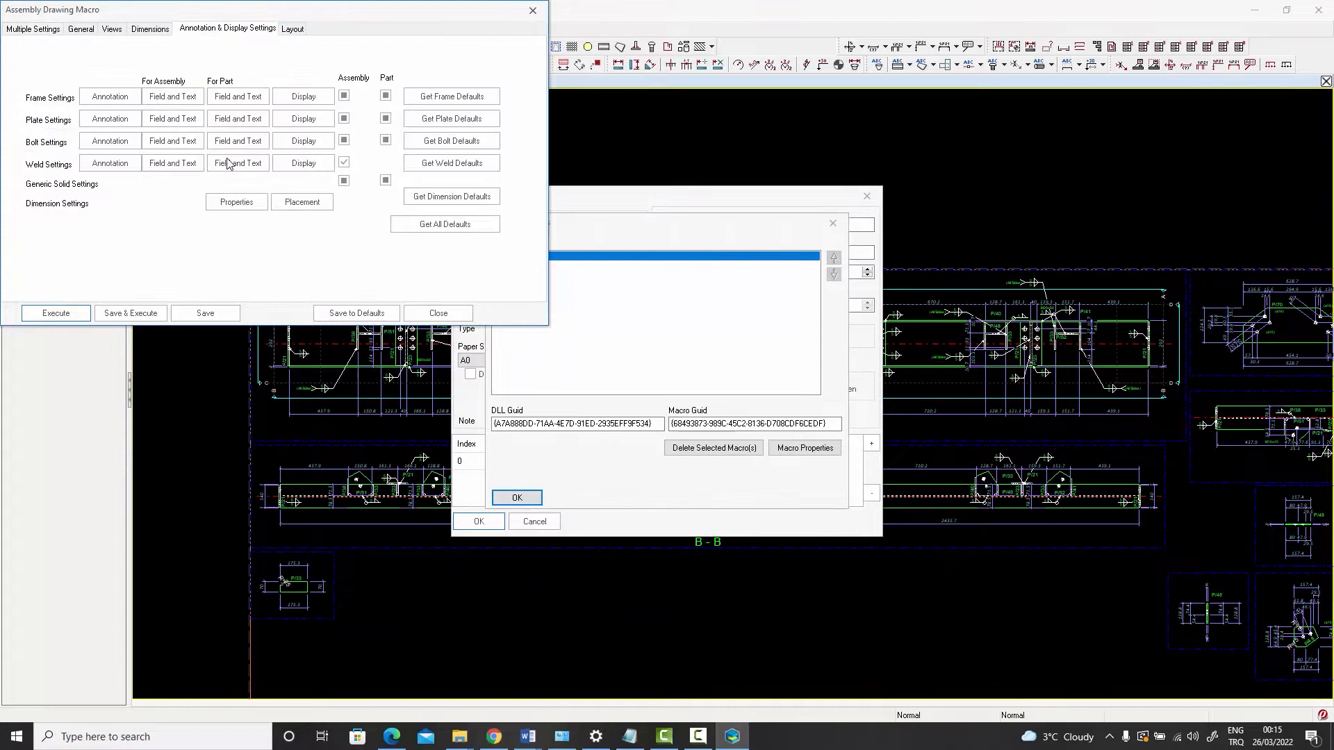
{"action": "left_click", "coordinate": [233, 202]}
{"action": "left_click", "coordinate": [511, 179]}
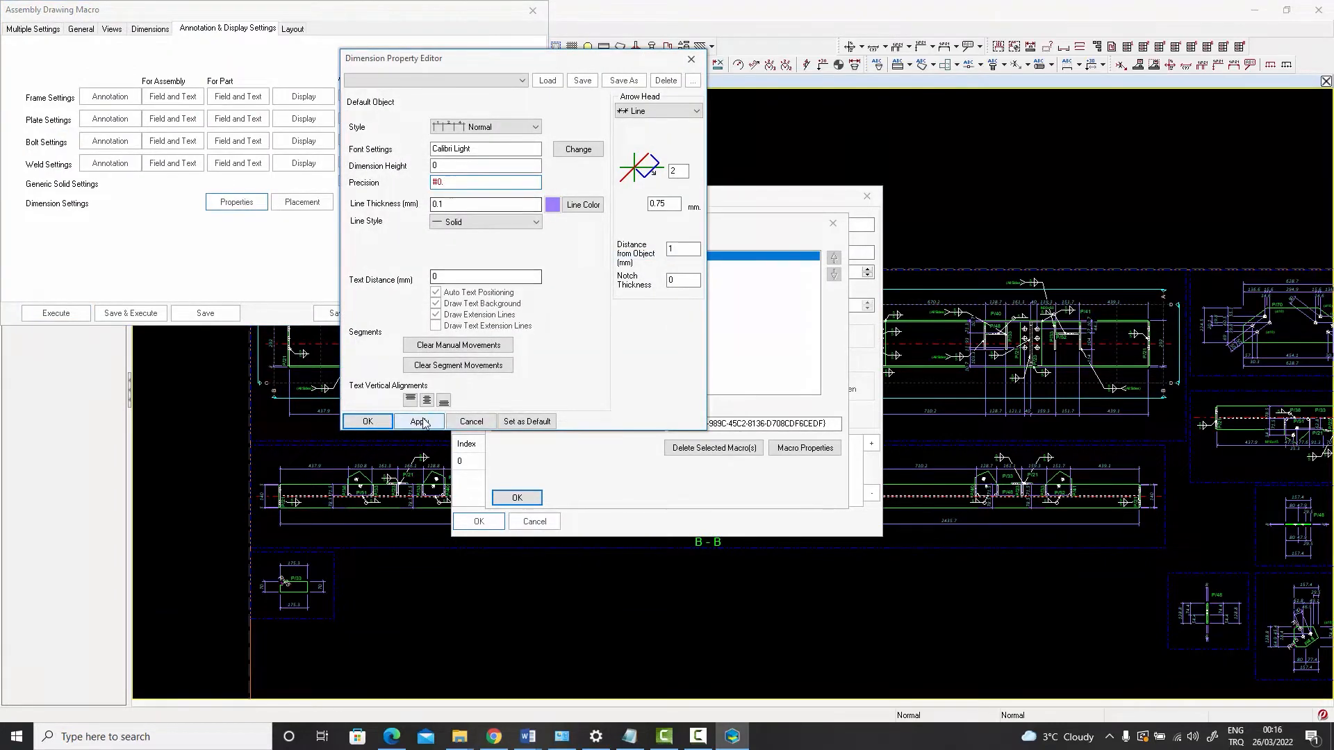
{"action": "left_click", "coordinate": [368, 421]}
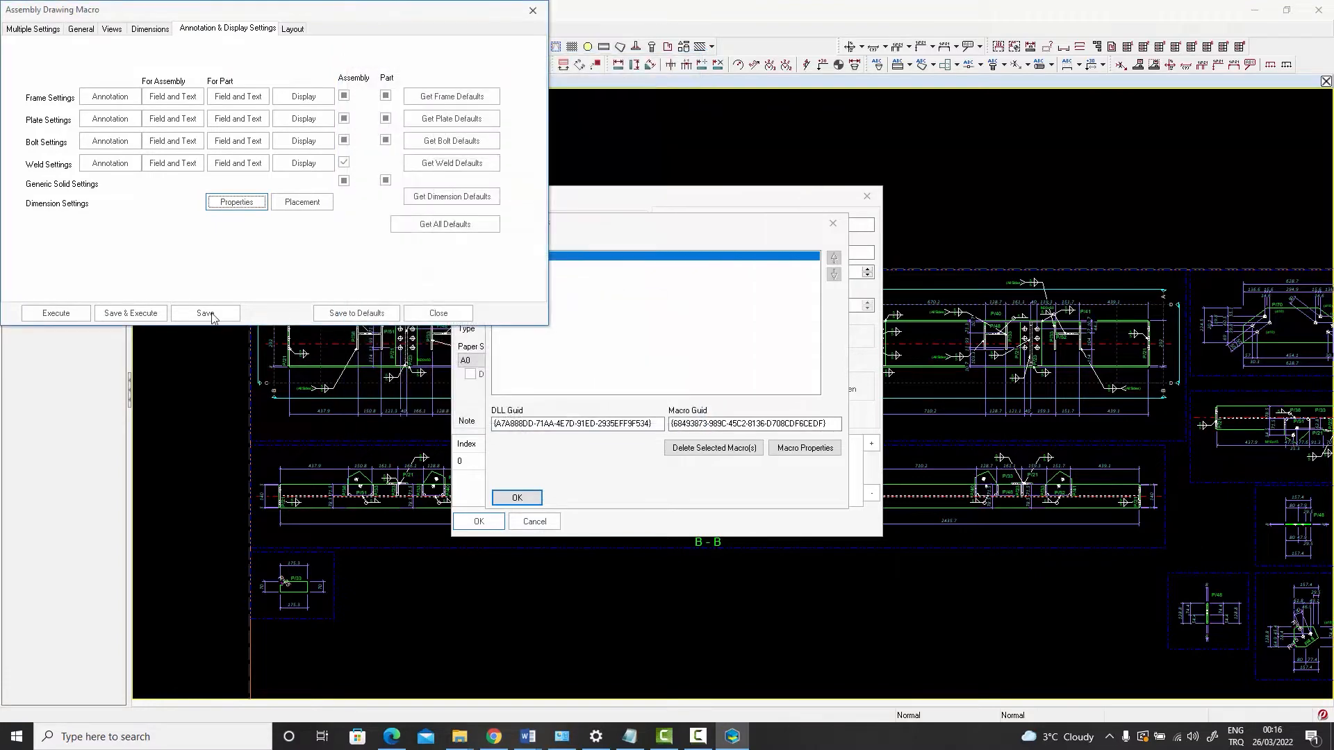
Execute the assembly macro to regenerate the drawing, and accept the drawing macros and drawing properties
{"action": "left_click", "coordinate": [59, 314]}
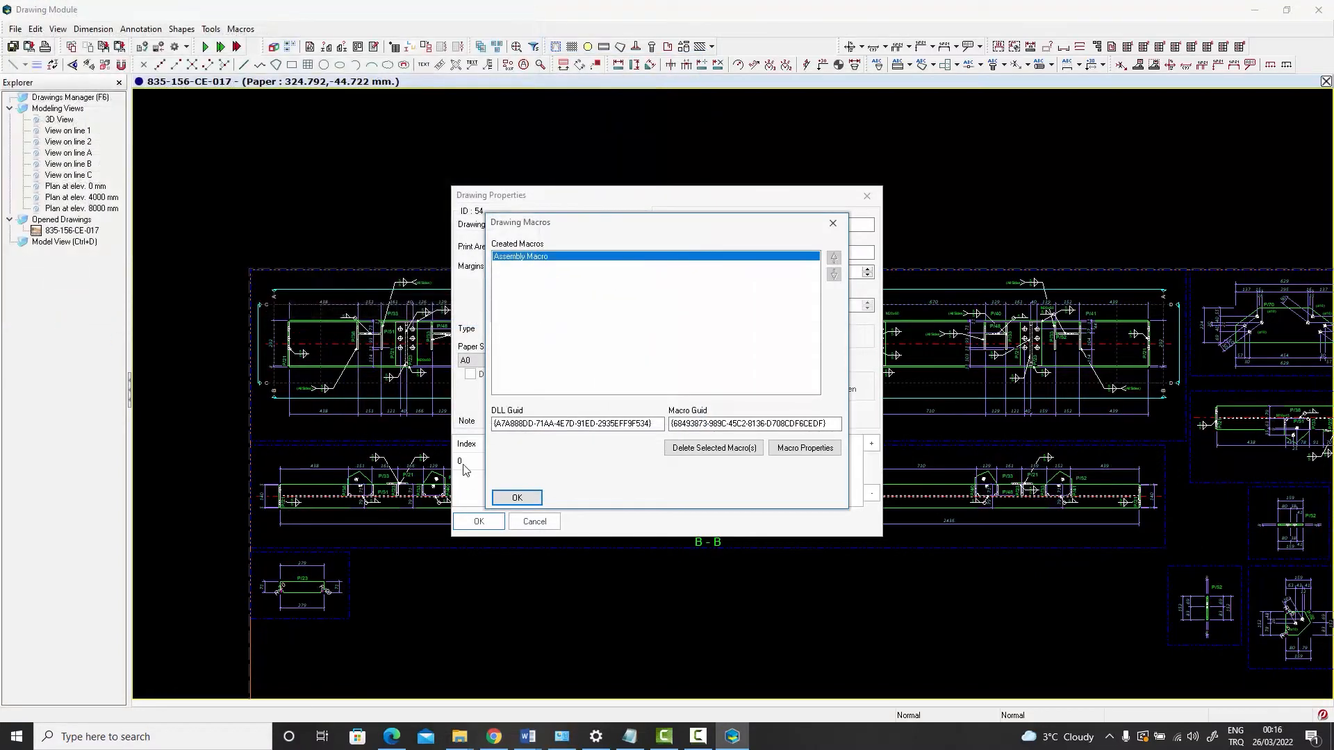
{"action": "left_click", "coordinate": [516, 498]}
{"action": "left_click", "coordinate": [479, 521]}
Examine the dimensions on the regenerated beam view from the P/70 gusset plate to the beam's far end
{"action": "scroll", "coordinate": [712, 240], "scroll_direction": "up", "scroll_amount": 4}
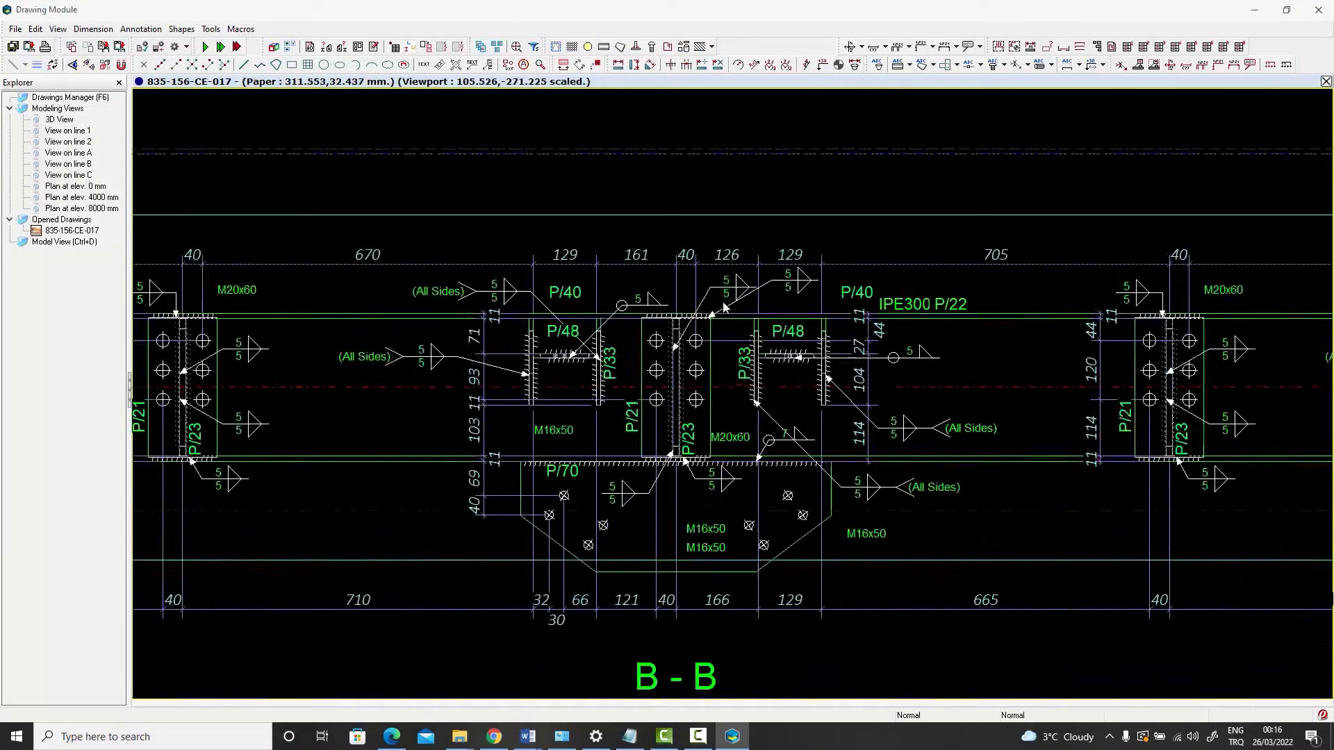
{"action": "scroll", "coordinate": [712, 240], "scroll_direction": "down", "scroll_amount": 2}
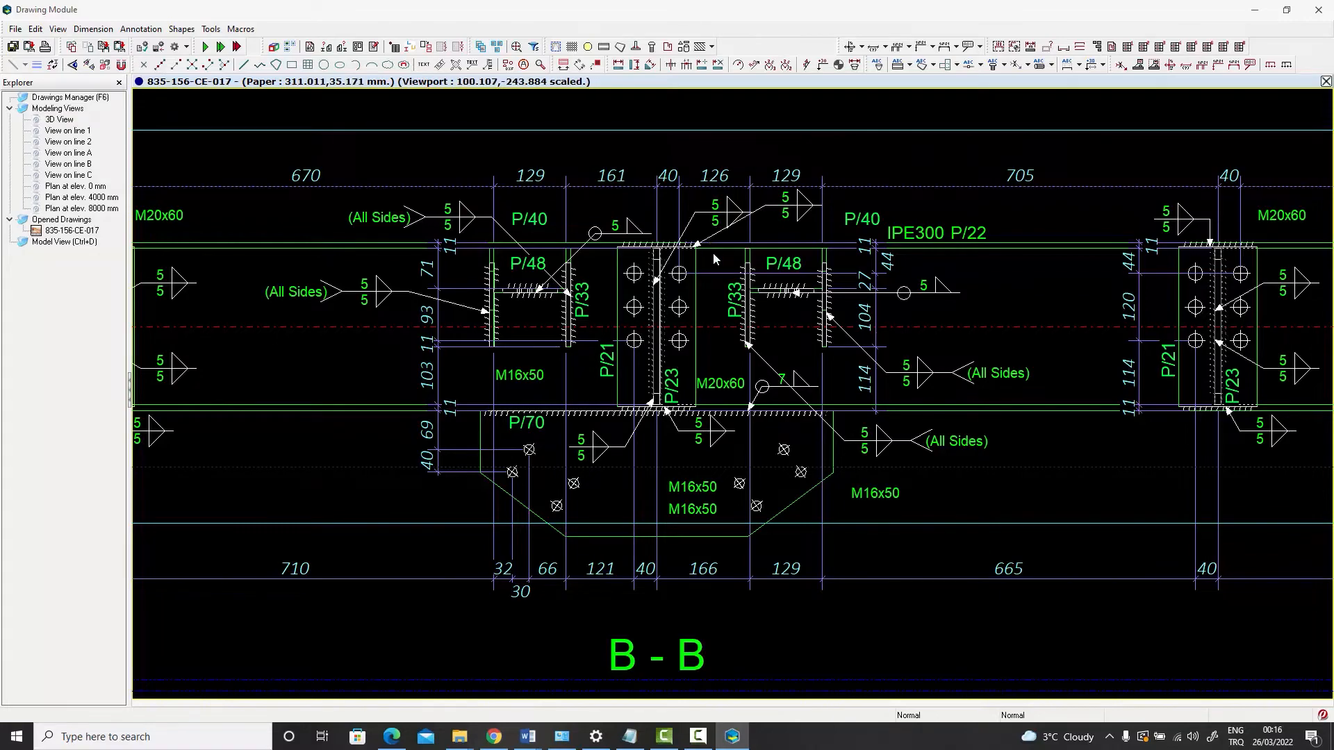
{"action": "mouse_move", "coordinate": [1087, 377]}
{"action": "middle_mouse_down"}
{"action": "mouse_move", "coordinate": [769, 366]}
{"action": "mouse_move", "coordinate": [618, 339]}
{"action": "middle_mouse_up"}
{"action": "scroll", "coordinate": [617, 338], "scroll_direction": "down", "scroll_amount": 2}
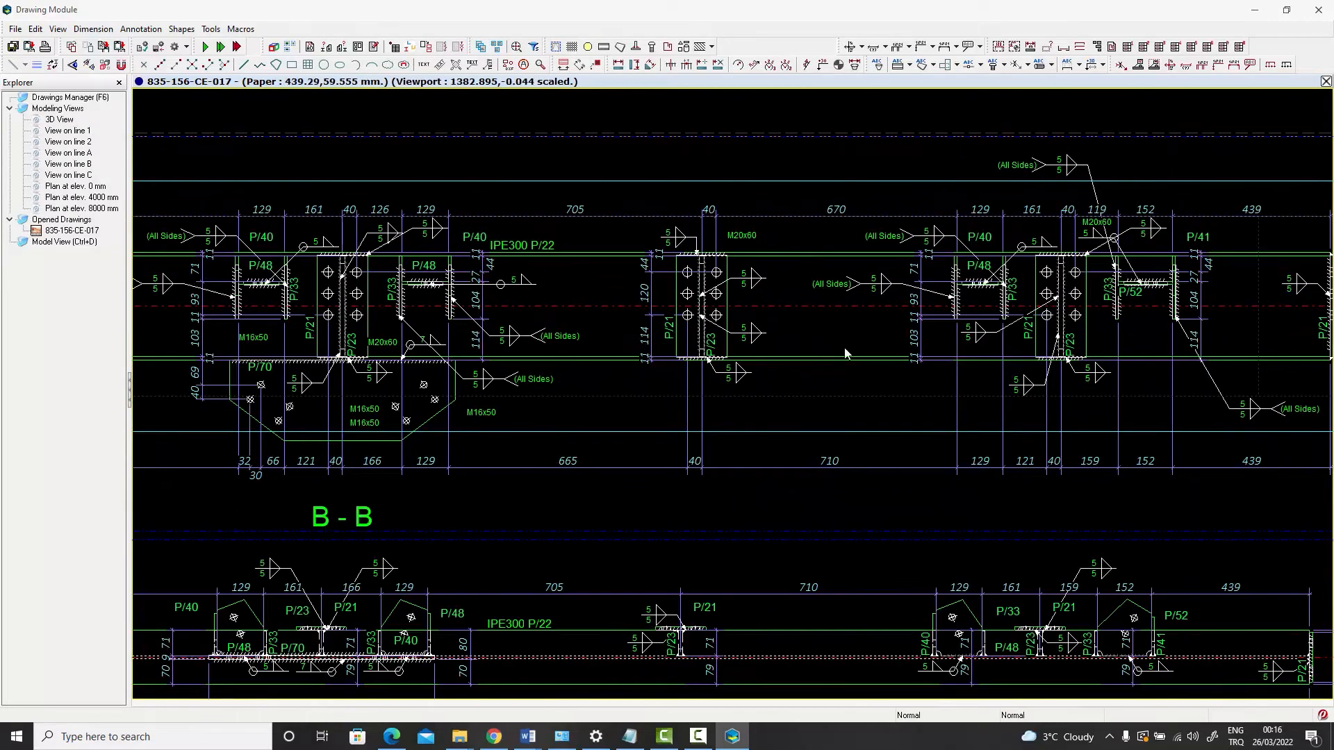
Examine the beam view's far end, section A-A, and the material and bolt lists of assembly B/11
{"action": "middle_click_drag", "start_coordinate": [846, 355], "coordinate": [438, 339]}
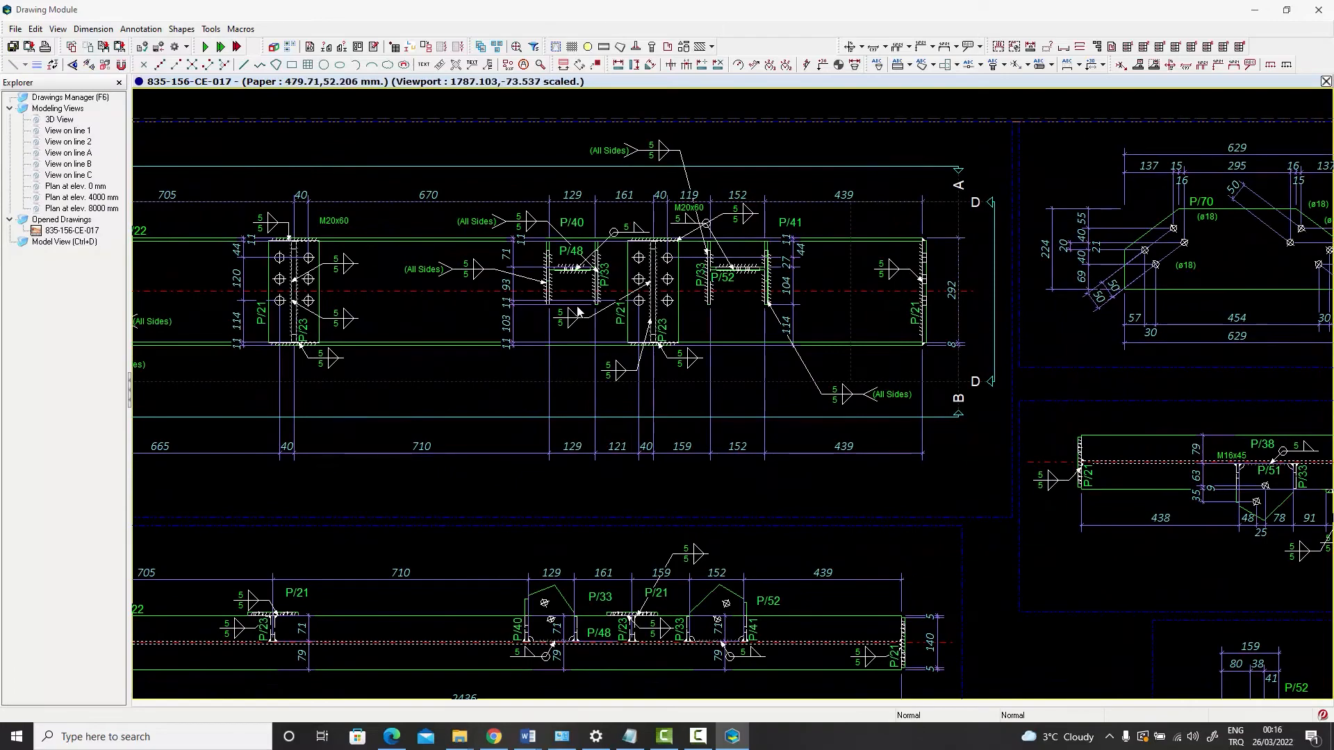
{"action": "middle_click_drag", "start_coordinate": [818, 397], "coordinate": [225, 384]}
{"action": "scroll", "coordinate": [705, 384], "scroll_direction": "down", "scroll_amount": 2}
{"action": "middle_click_drag", "start_coordinate": [861, 384], "coordinate": [315, 378]}
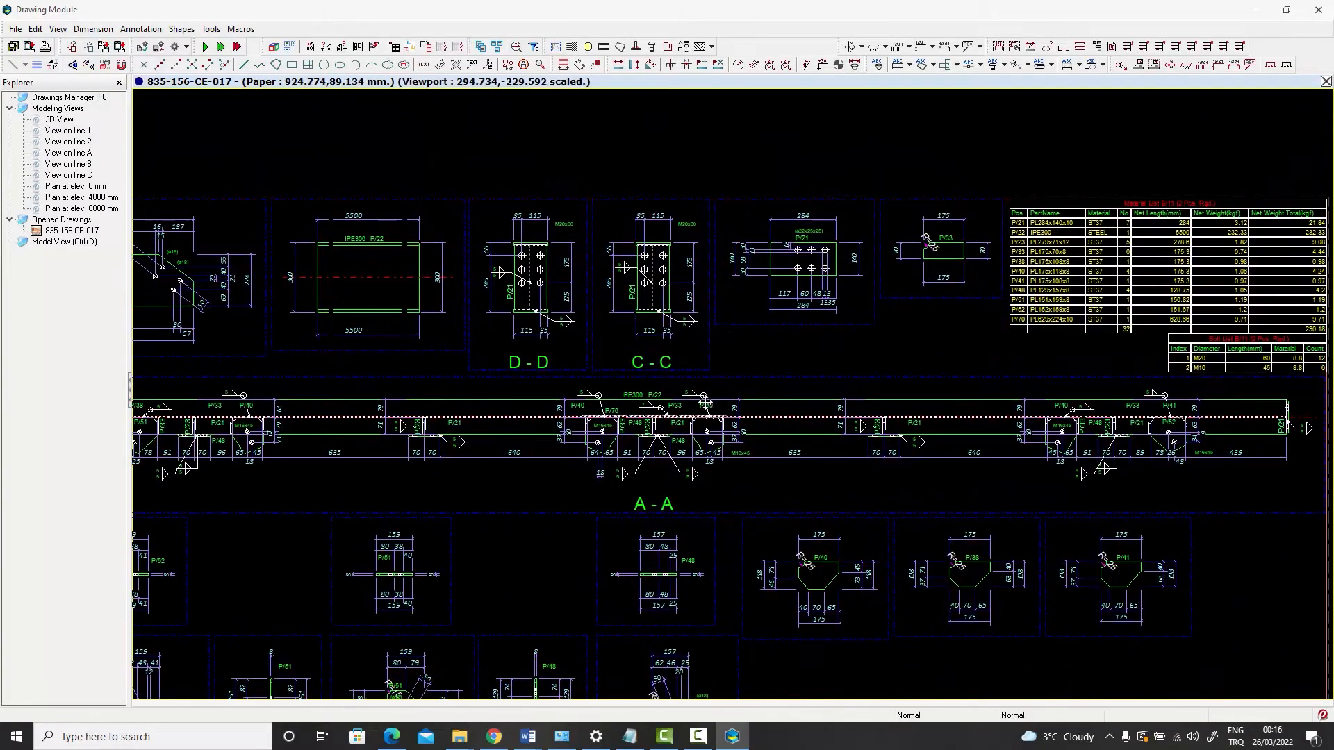
{"action": "mouse_move", "coordinate": [705, 402]}
{"action": "middle_mouse_down"}
{"action": "mouse_move", "coordinate": [357, 391]}
{"action": "mouse_move", "coordinate": [625, 407]}
{"action": "mouse_move", "coordinate": [582, 419]}
{"action": "middle_mouse_up"}
{"action": "scroll", "coordinate": [691, 346], "scroll_direction": "up", "scroll_amount": 2}
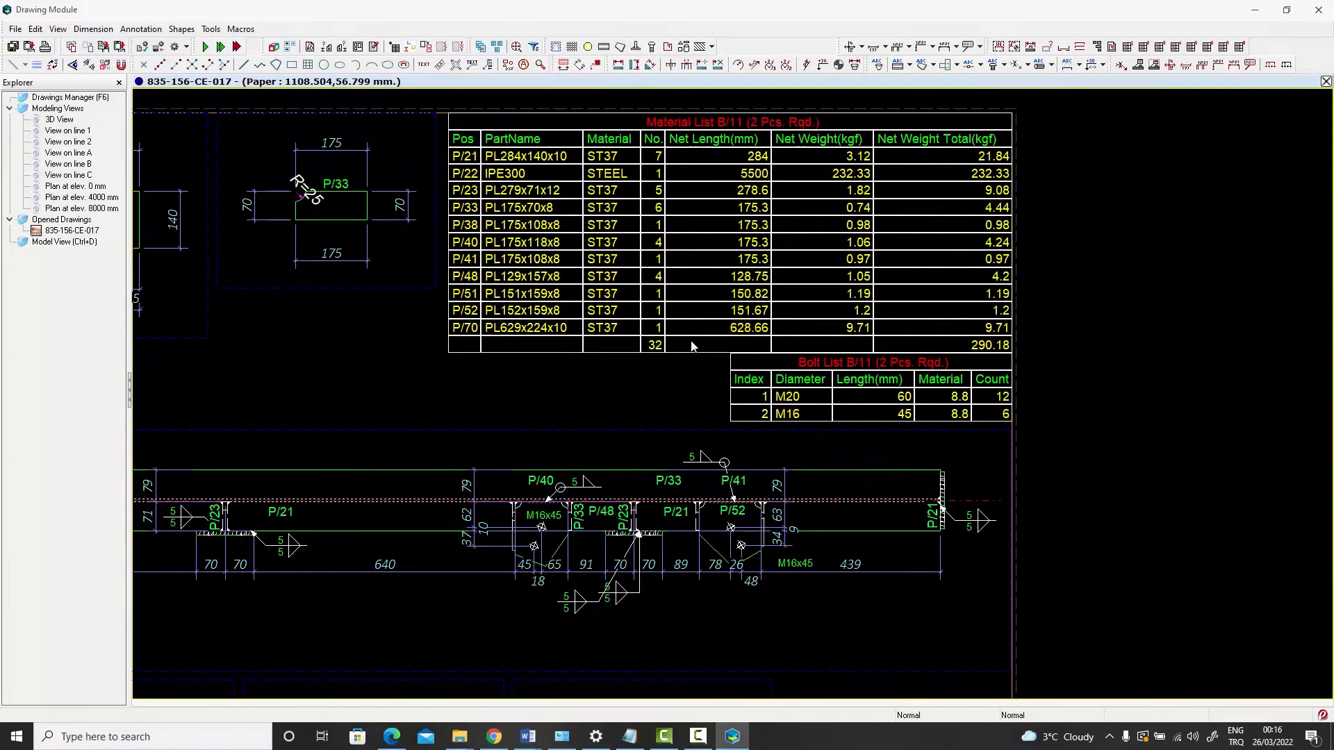
{"action": "middle_click_drag", "start_coordinate": [690, 343], "coordinate": [646, 435]}
{"action": "scroll", "coordinate": [656, 389], "scroll_direction": "up", "scroll_amount": 1}
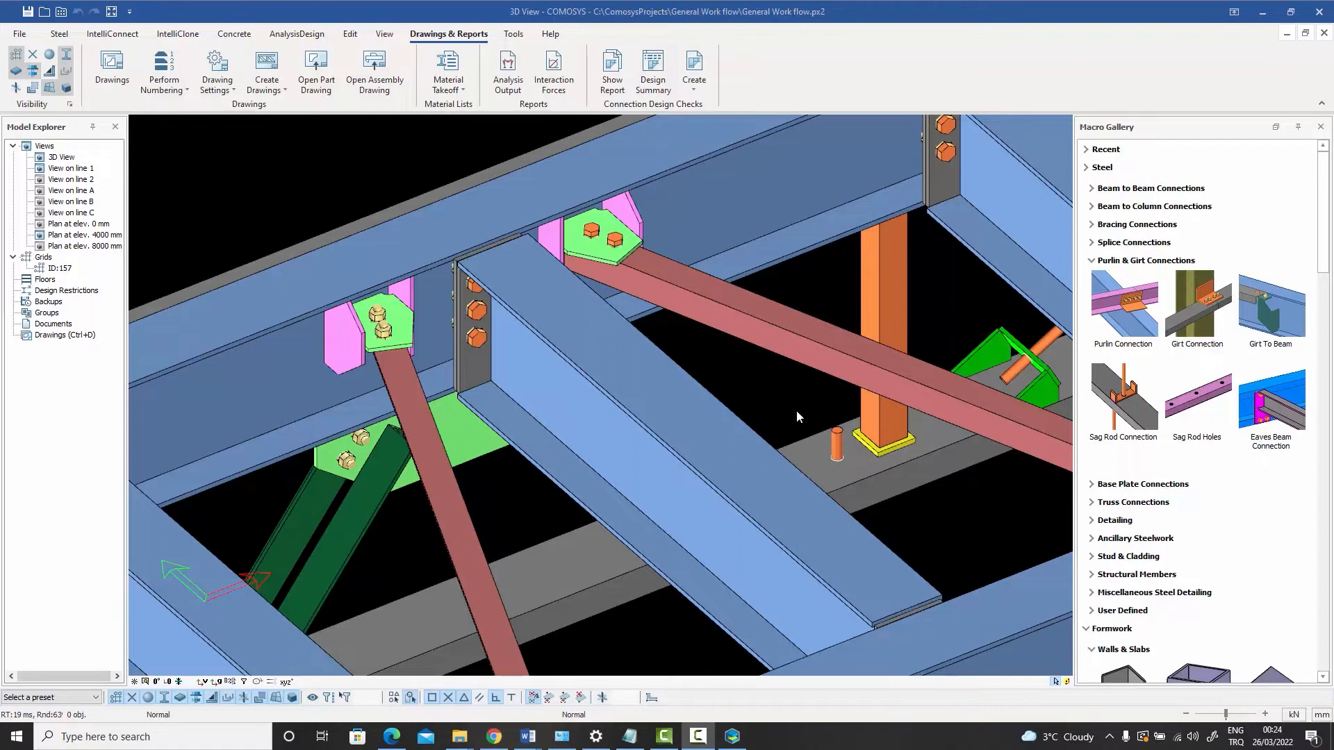
Select the whole assembly of the long beam carrying the bracing plates and show only that assembly in the 3D view
{"action": "left_click", "coordinate": [724, 227]}
{"action": "right_click", "coordinate": [724, 227]}
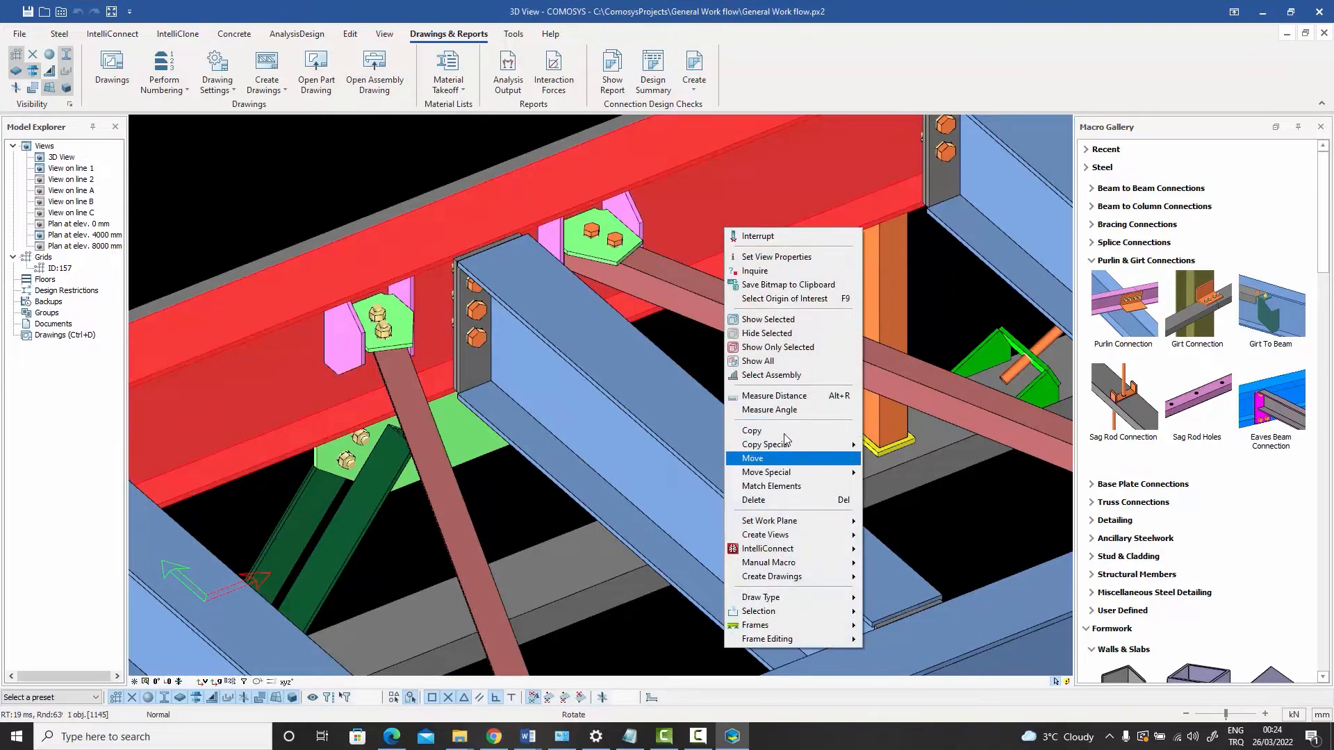
{"action": "left_click", "coordinate": [784, 375]}
{"action": "right_click", "coordinate": [779, 290]}
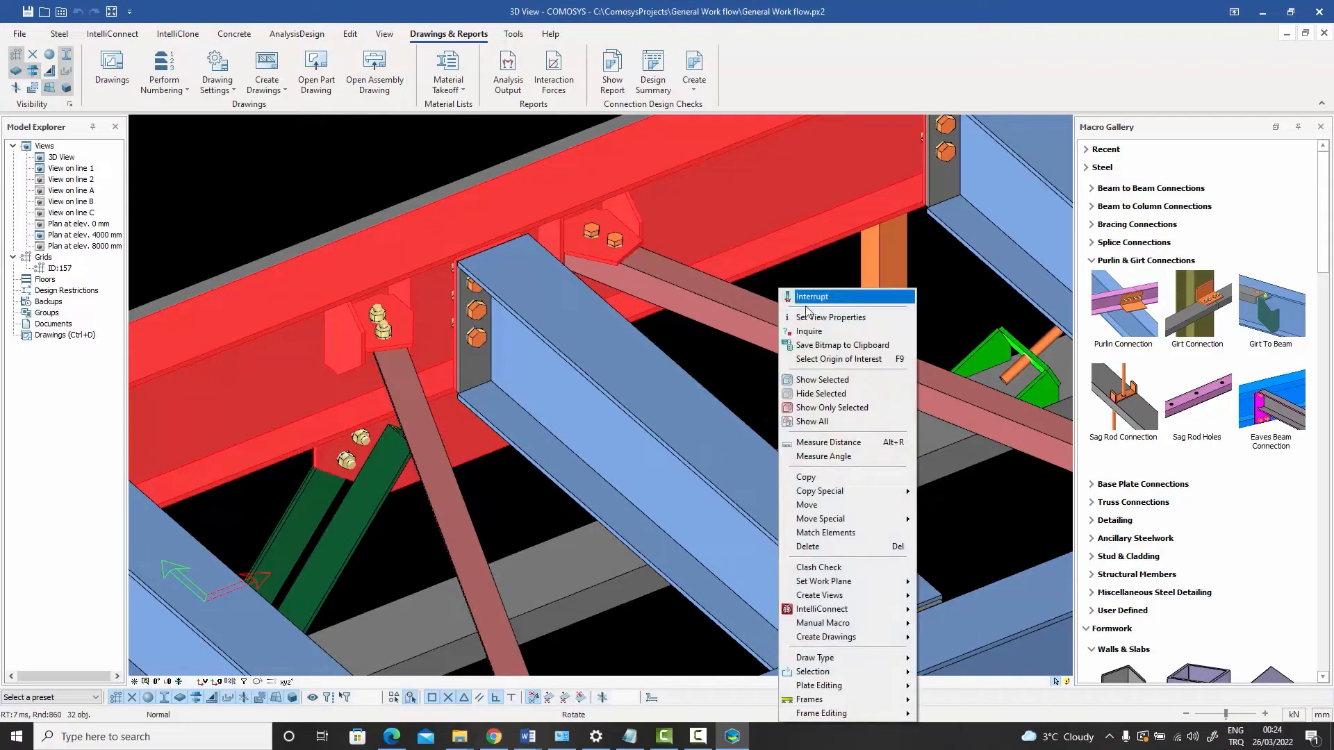
{"action": "left_click", "coordinate": [785, 398]}
Examine the plates and bolt holes along the isolated beam assembly, and restore the display of all model objects
{"action": "scroll", "coordinate": [760, 395], "scroll_direction": "down", "scroll_amount": 4}
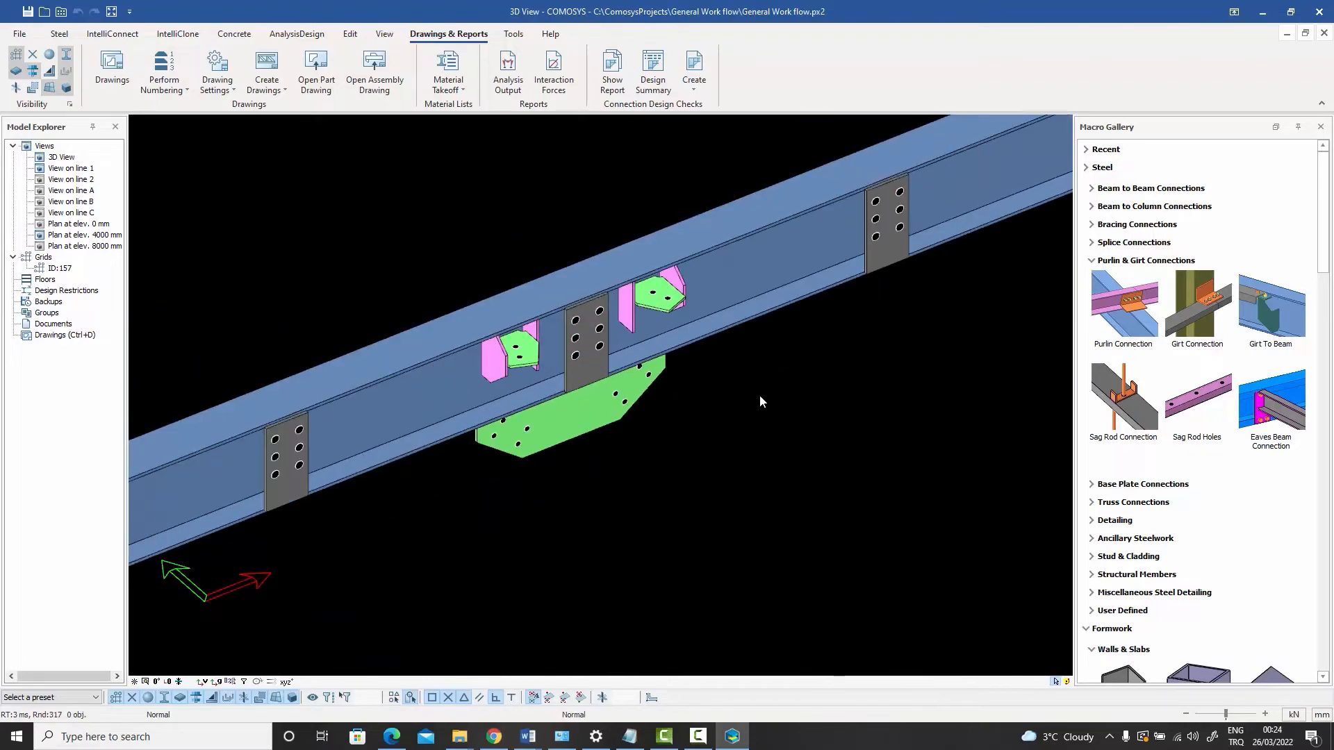
{"action": "middle_click_drag", "start_coordinate": [790, 380], "coordinate": [586, 436]}
{"action": "scroll", "coordinate": [726, 393], "scroll_direction": "up", "scroll_amount": 3}
{"action": "middle_click_drag", "start_coordinate": [781, 379], "coordinate": [641, 458]}
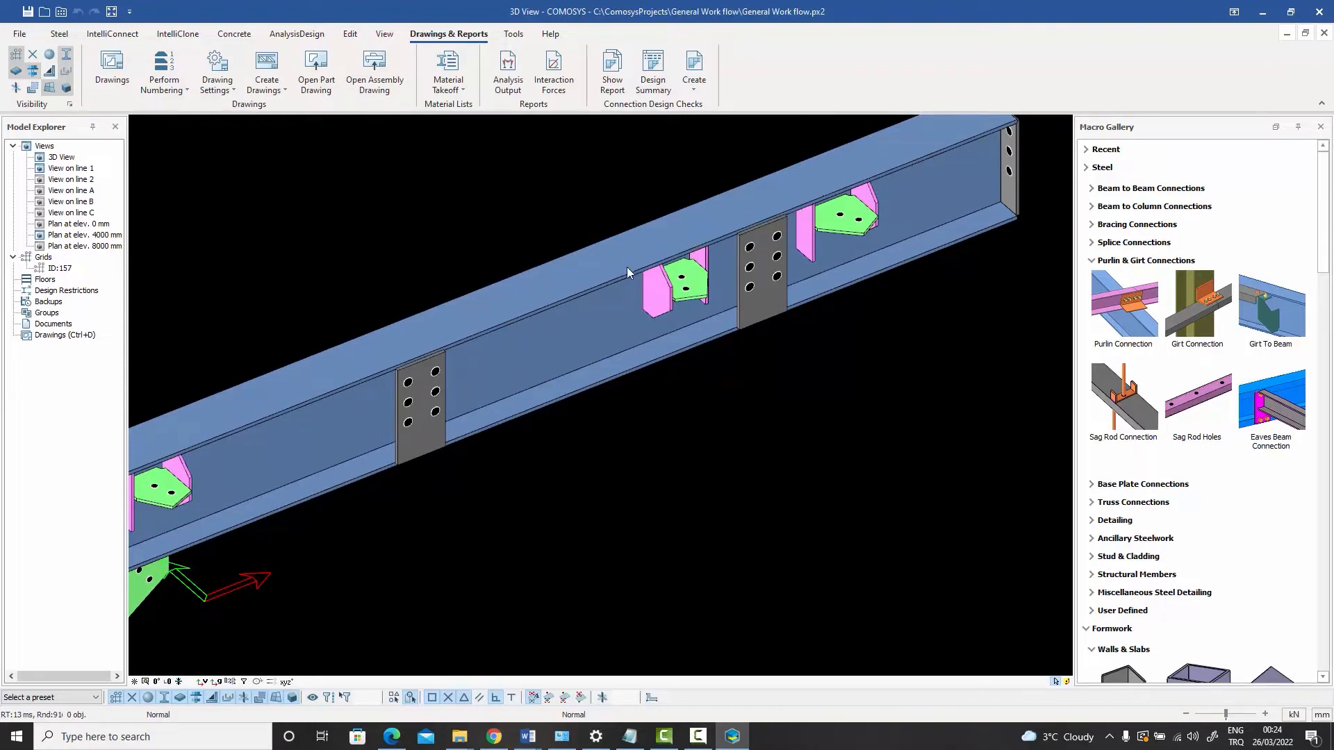
{"action": "scroll", "coordinate": [549, 310], "scroll_direction": "down", "scroll_amount": 4}
{"action": "scroll", "coordinate": [612, 347], "scroll_direction": "up", "scroll_amount": 4}
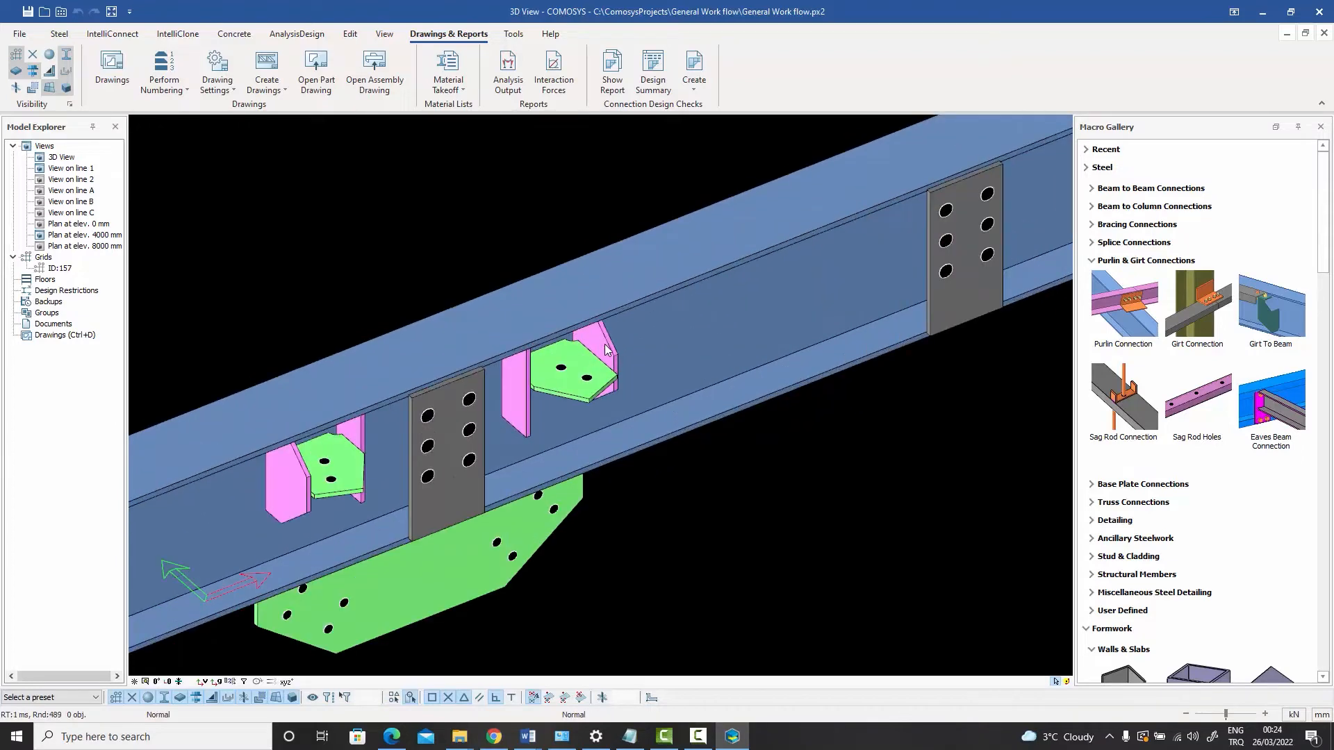
{"action": "scroll", "coordinate": [606, 340], "scroll_direction": "down", "scroll_amount": 4}
{"action": "right_click", "coordinate": [564, 228]}
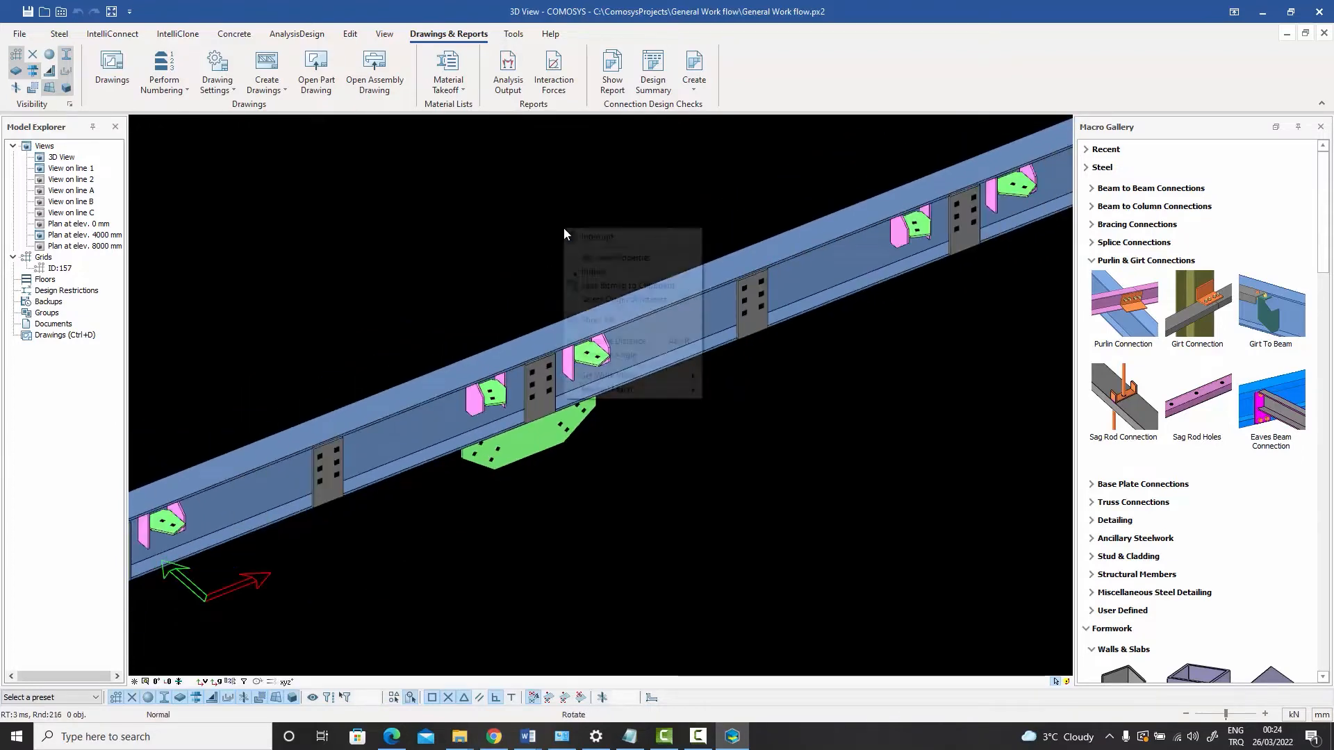
{"action": "left_click", "coordinate": [628, 321]}
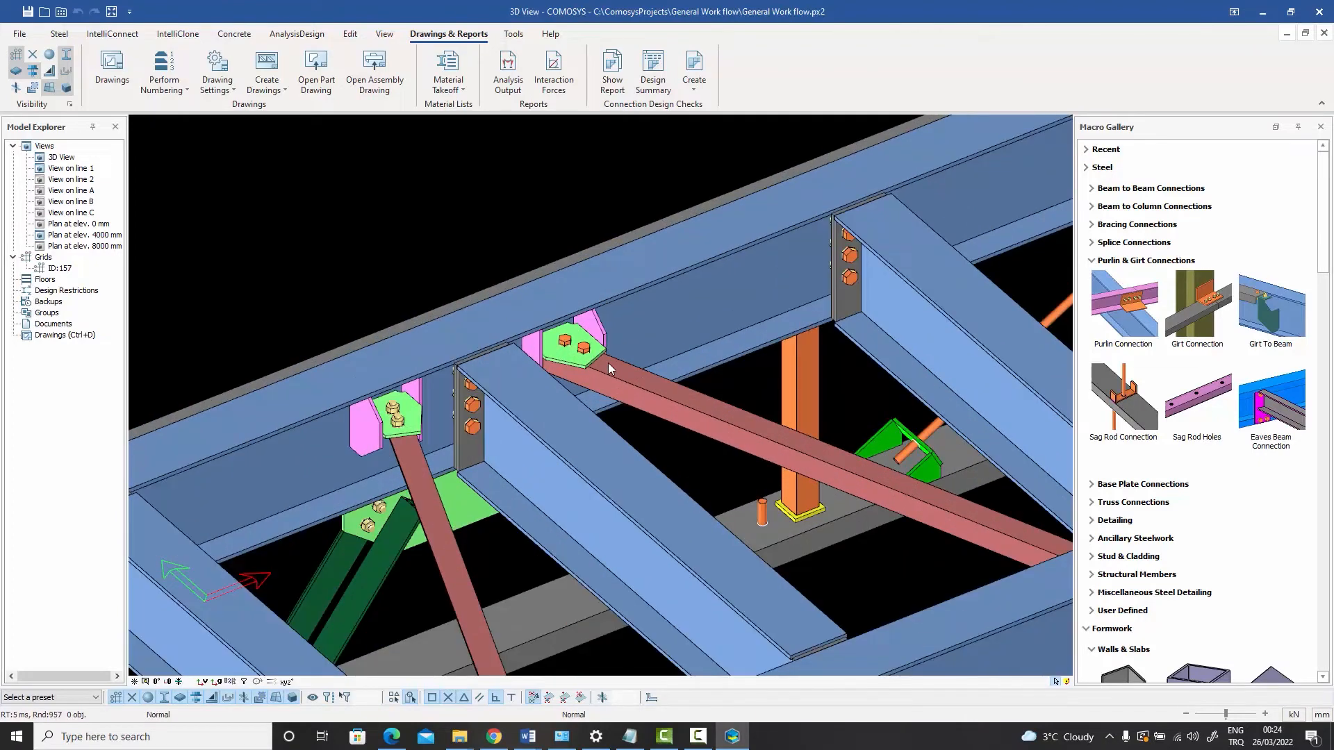
Highlight the lower gusset plate, the upper bracing plate, its stiffener and the beam end plate individually, and clear the selection
{"action": "scroll", "coordinate": [597, 362], "scroll_direction": "up", "scroll_amount": 5}
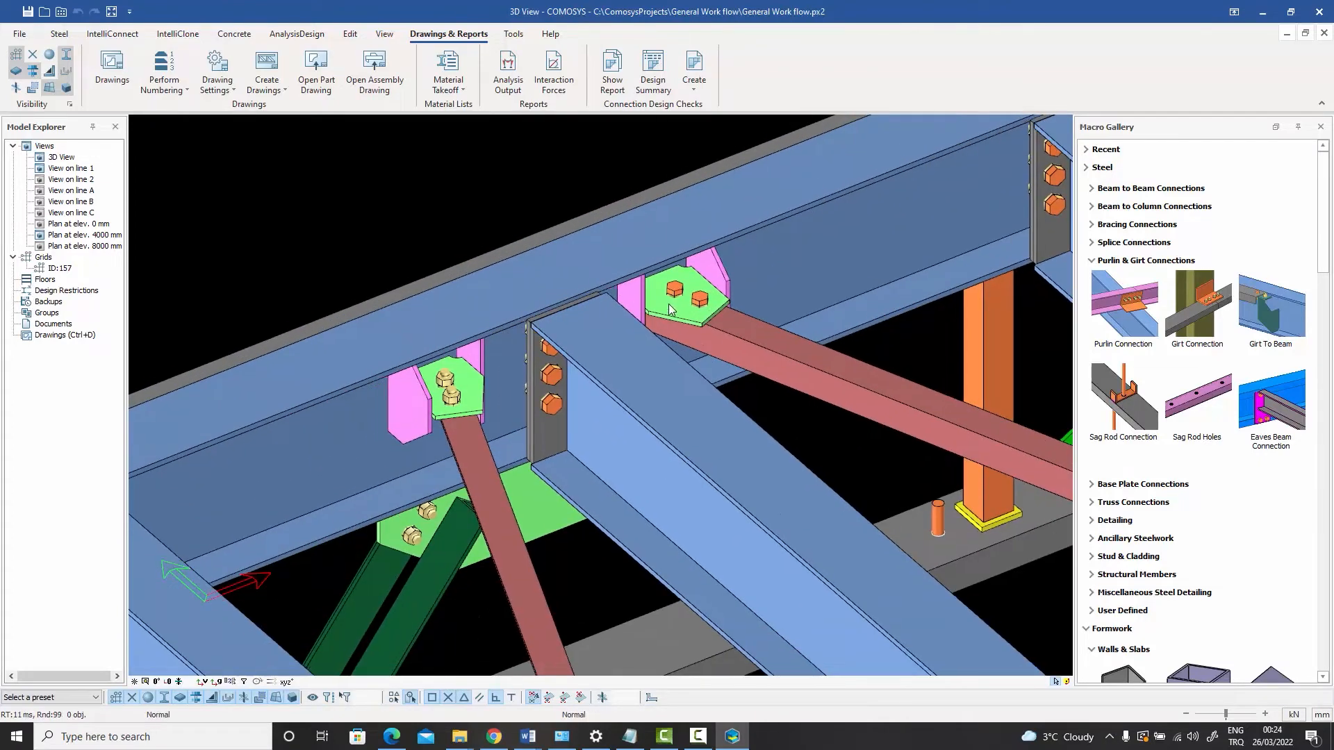
{"action": "left_click", "coordinate": [535, 520]}
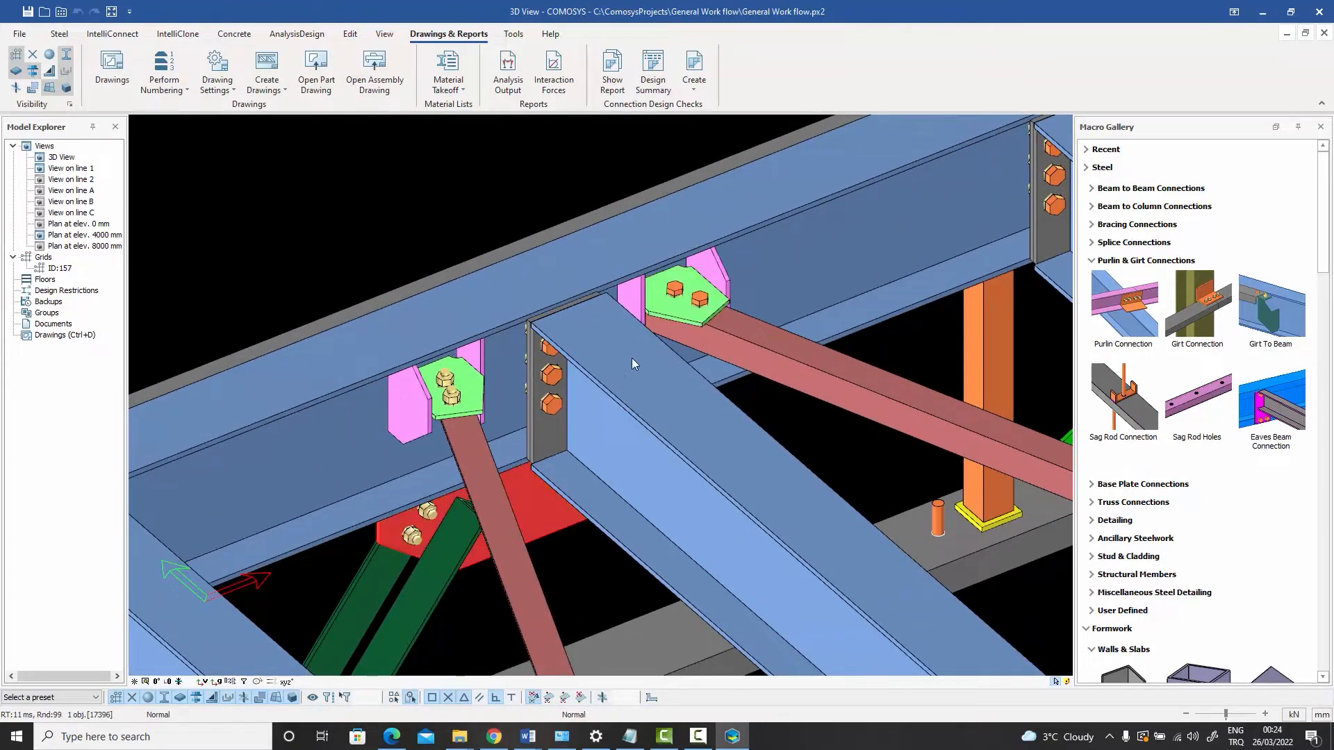
{"action": "left_click", "coordinate": [669, 307]}
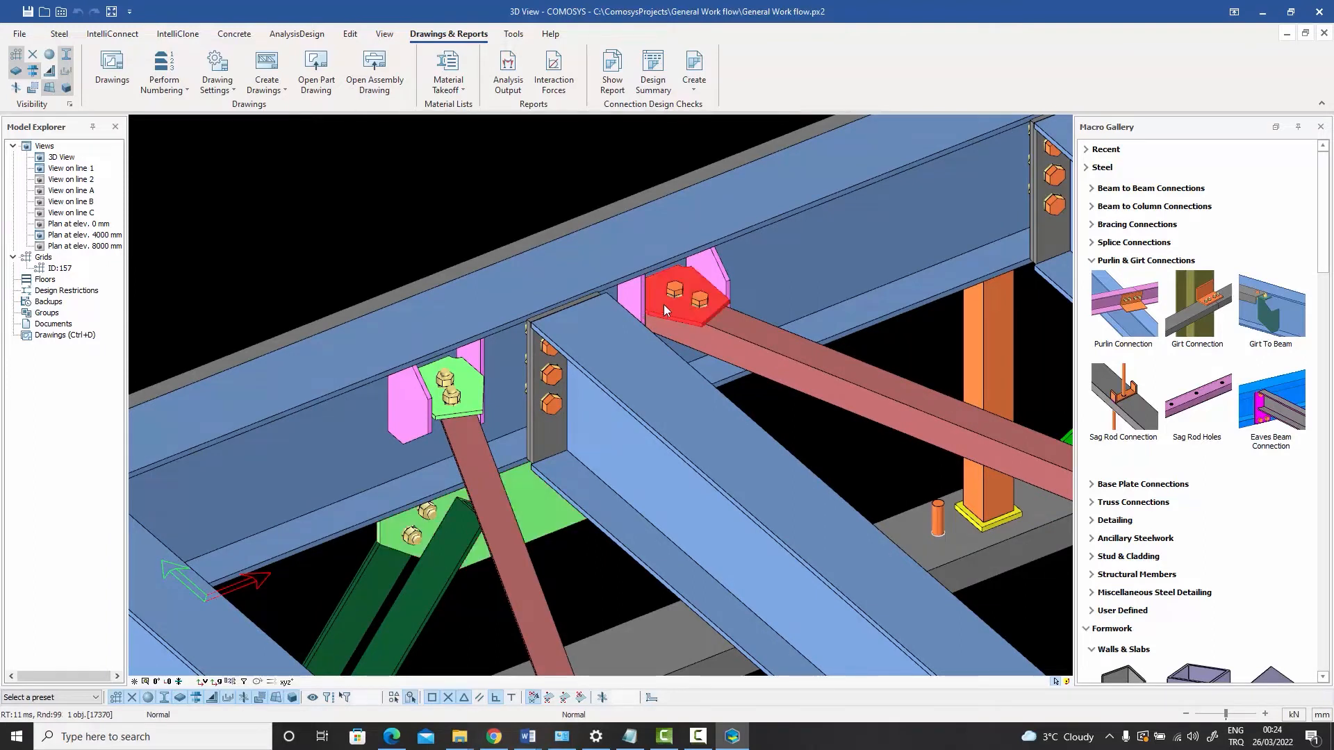
{"action": "left_click", "coordinate": [633, 296]}
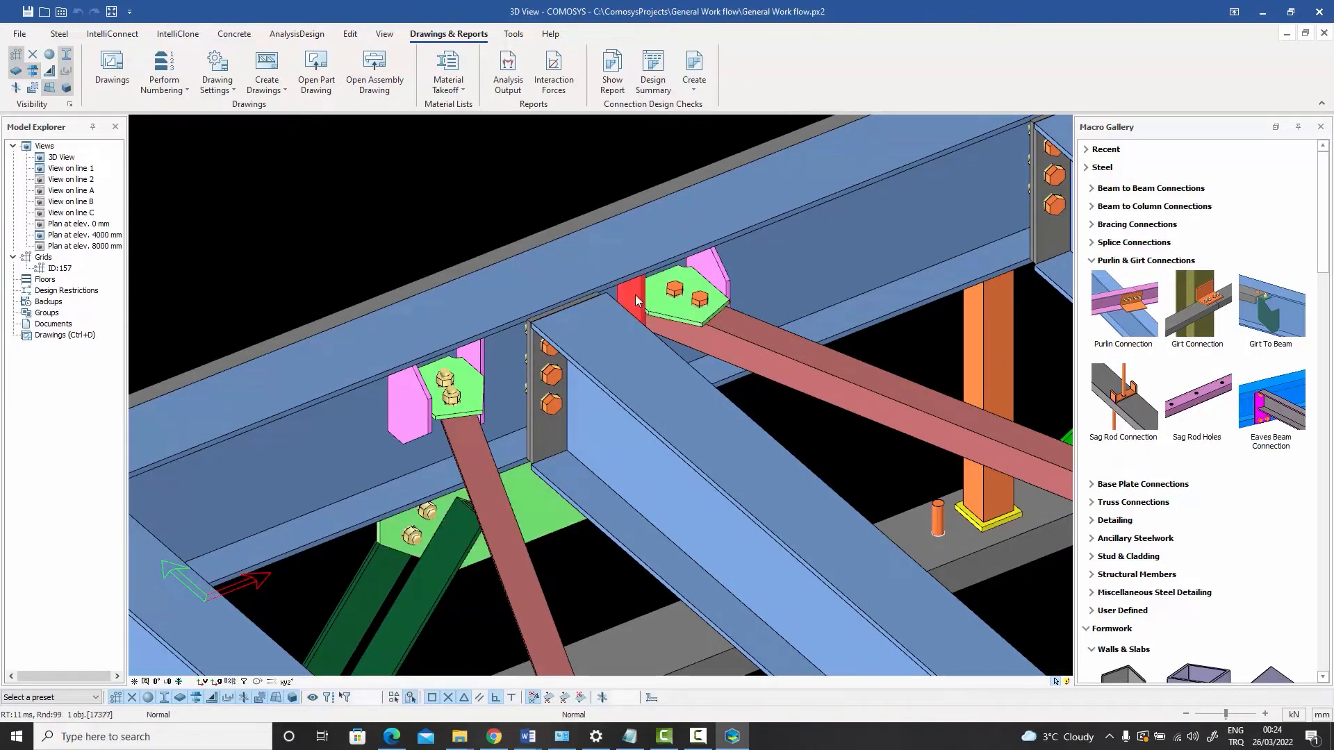
{"action": "left_click", "coordinate": [546, 437]}
{"action": "left_click", "coordinate": [523, 510]}
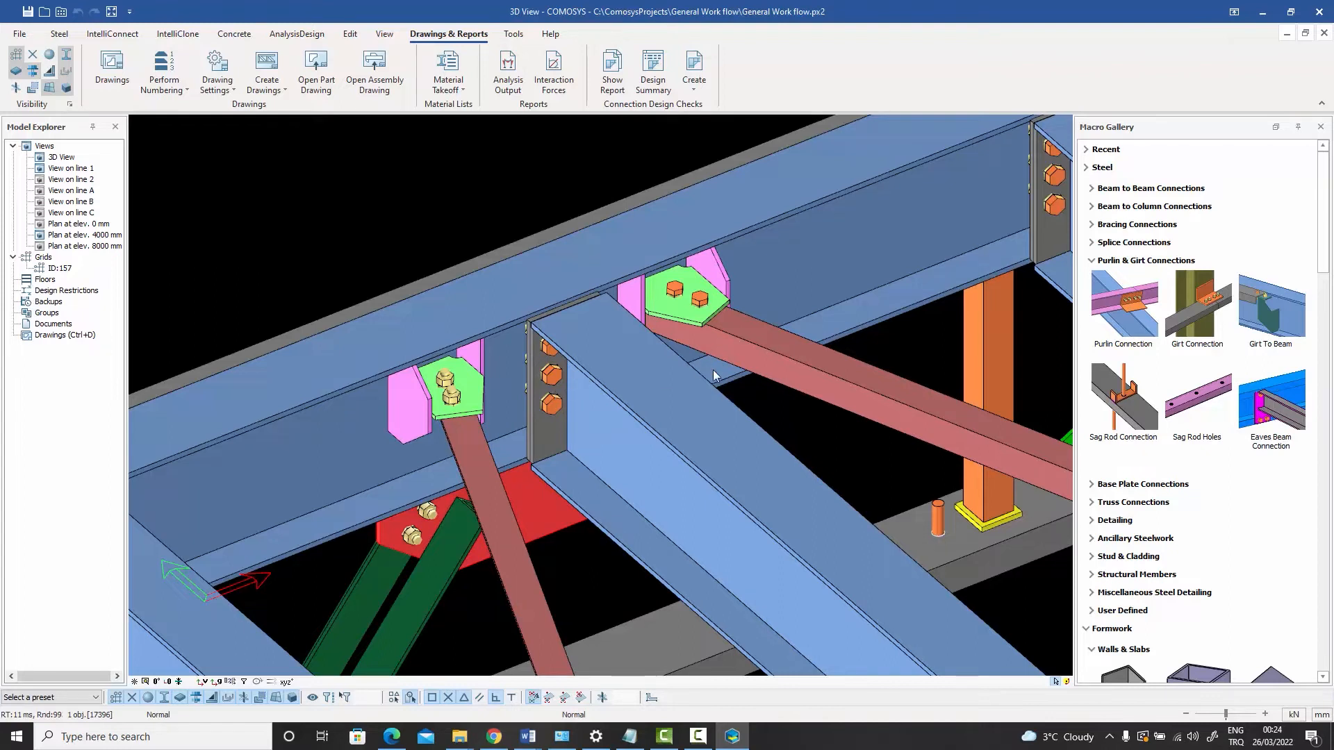
{"action": "left_click", "coordinate": [682, 318]}
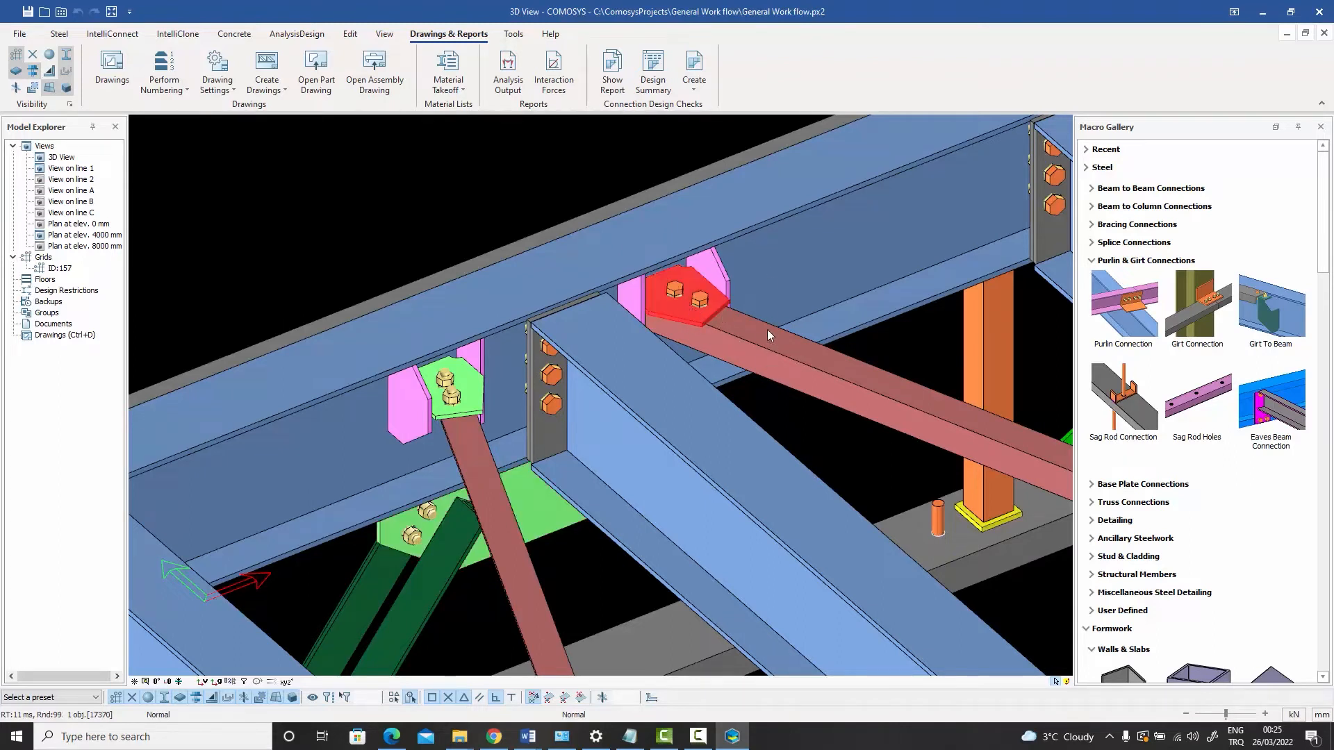
{"action": "key", "text": "Escape"}
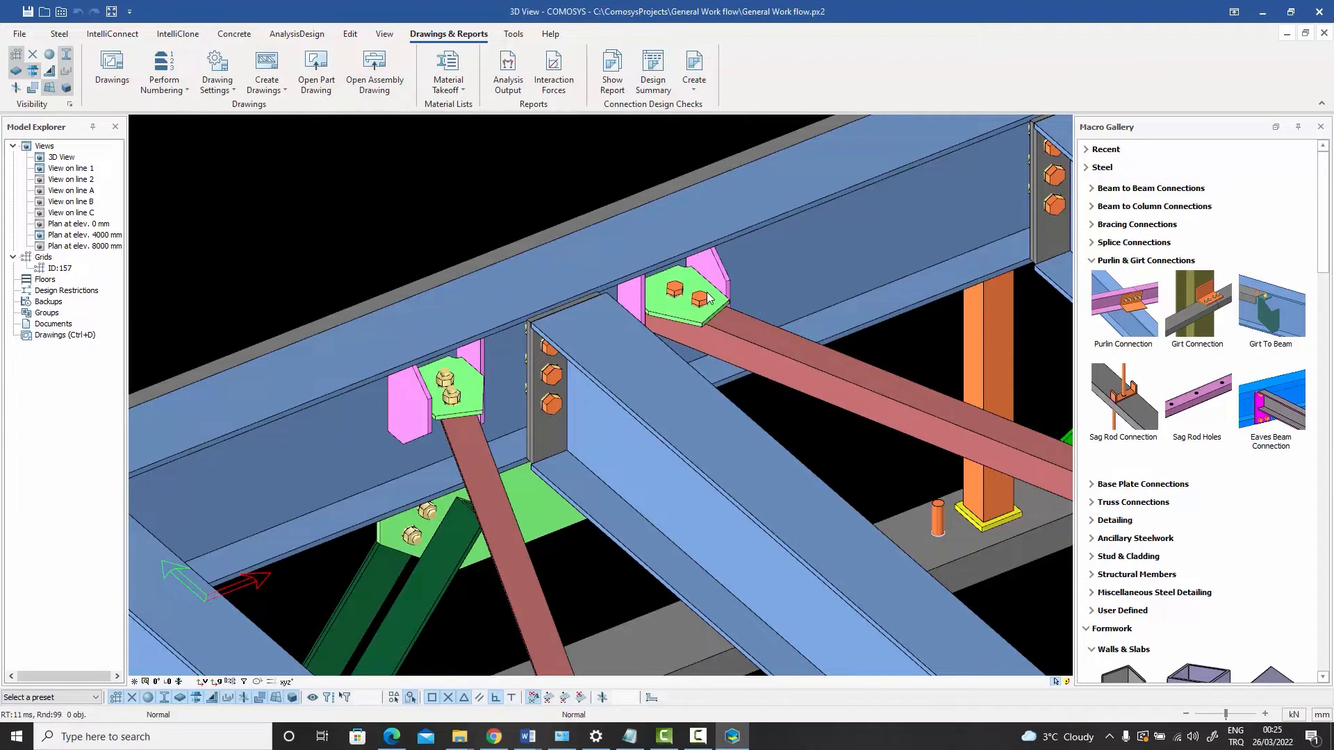
Create part drawings for the upper bracing plate, the lower gusset plate and the bolted beam end plate
{"action": "left_click", "coordinate": [680, 316]}
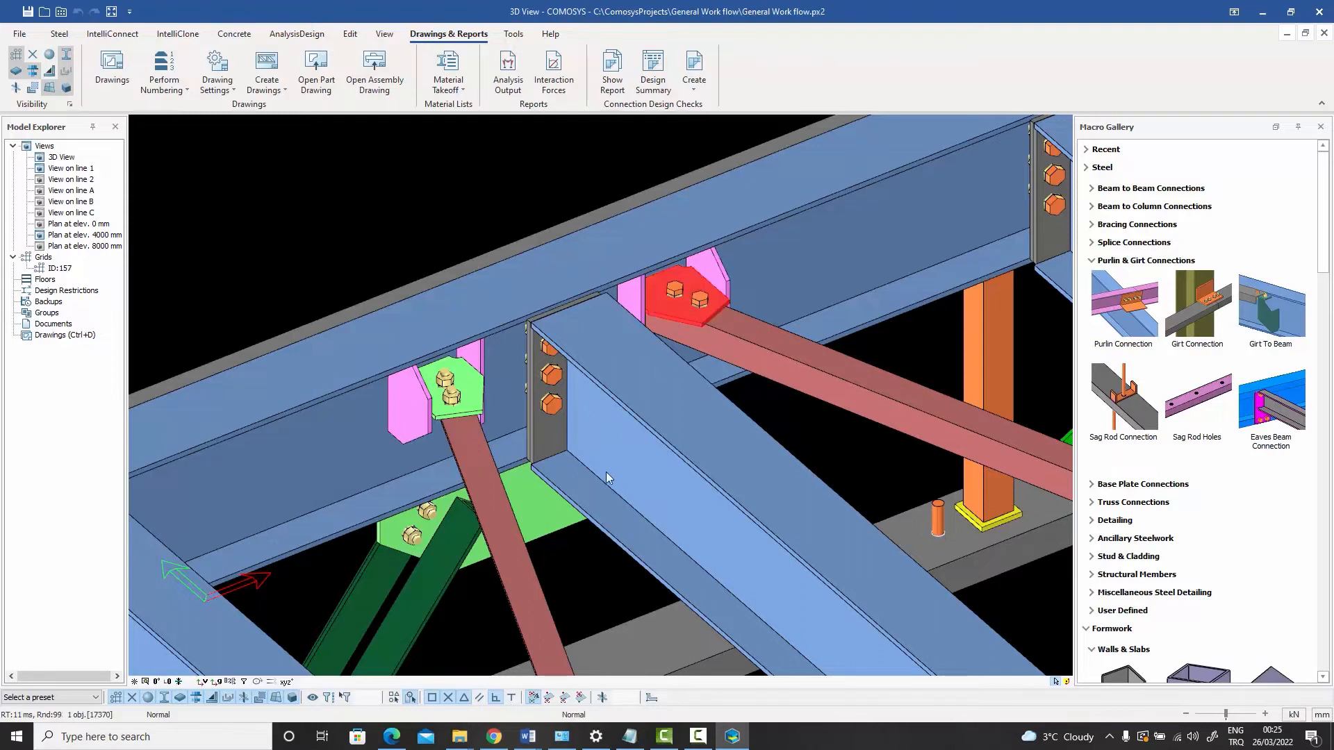
{"action": "left_click", "coordinate": [542, 532]}
{"action": "left_click", "coordinate": [549, 430]}
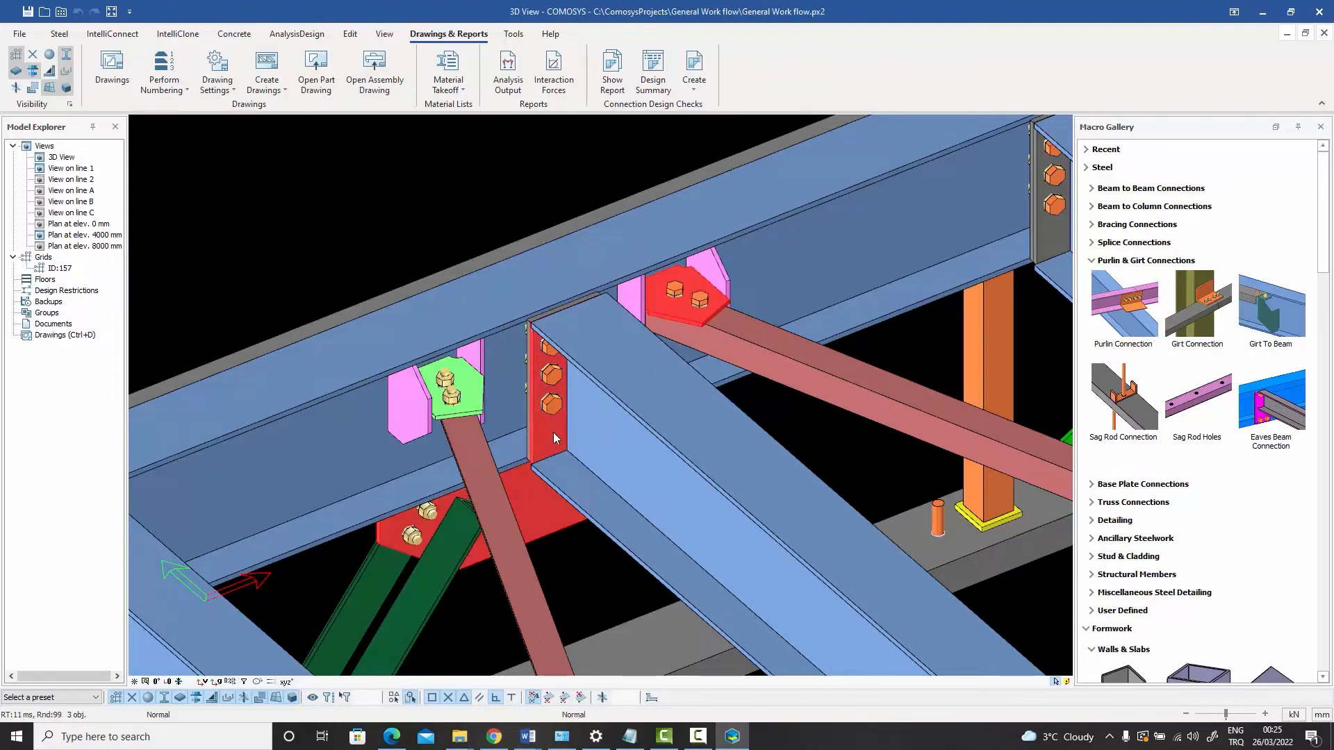
{"action": "right_click", "coordinate": [553, 432]}
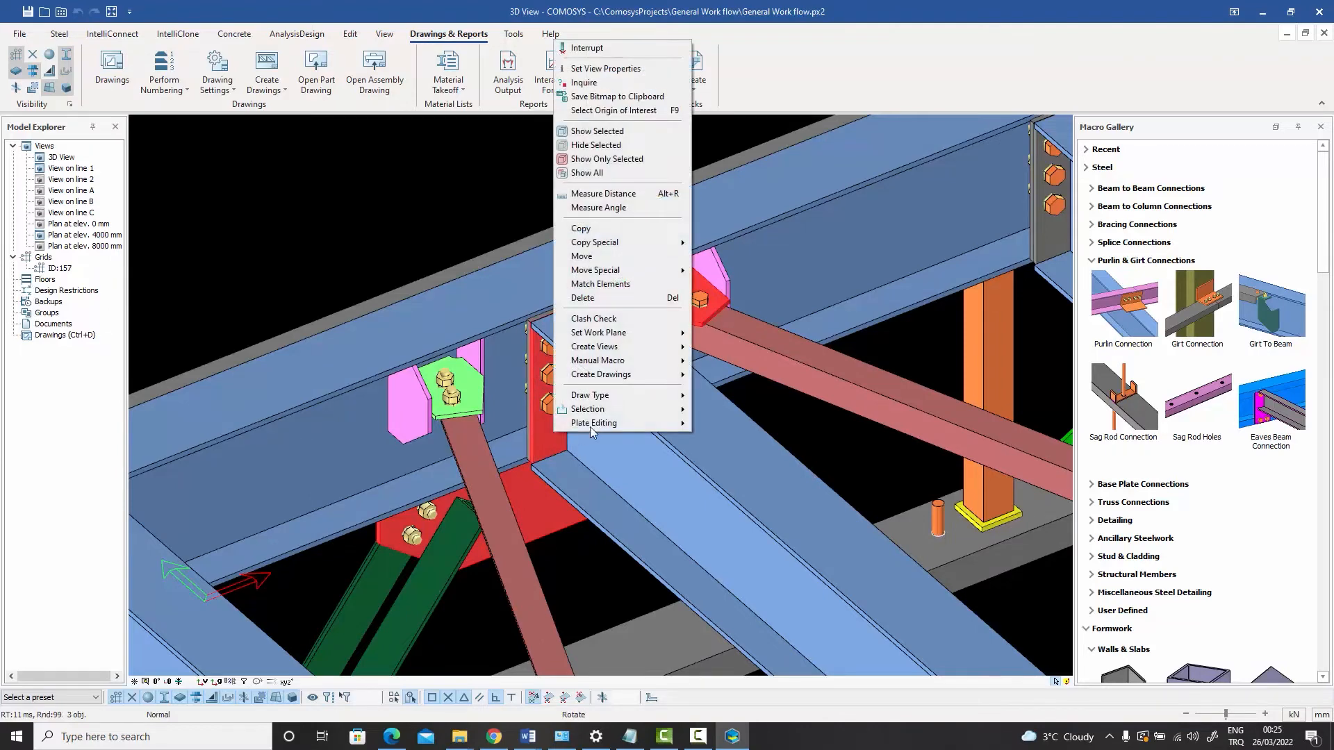
{"action": "mouse_move", "coordinate": [602, 376]}
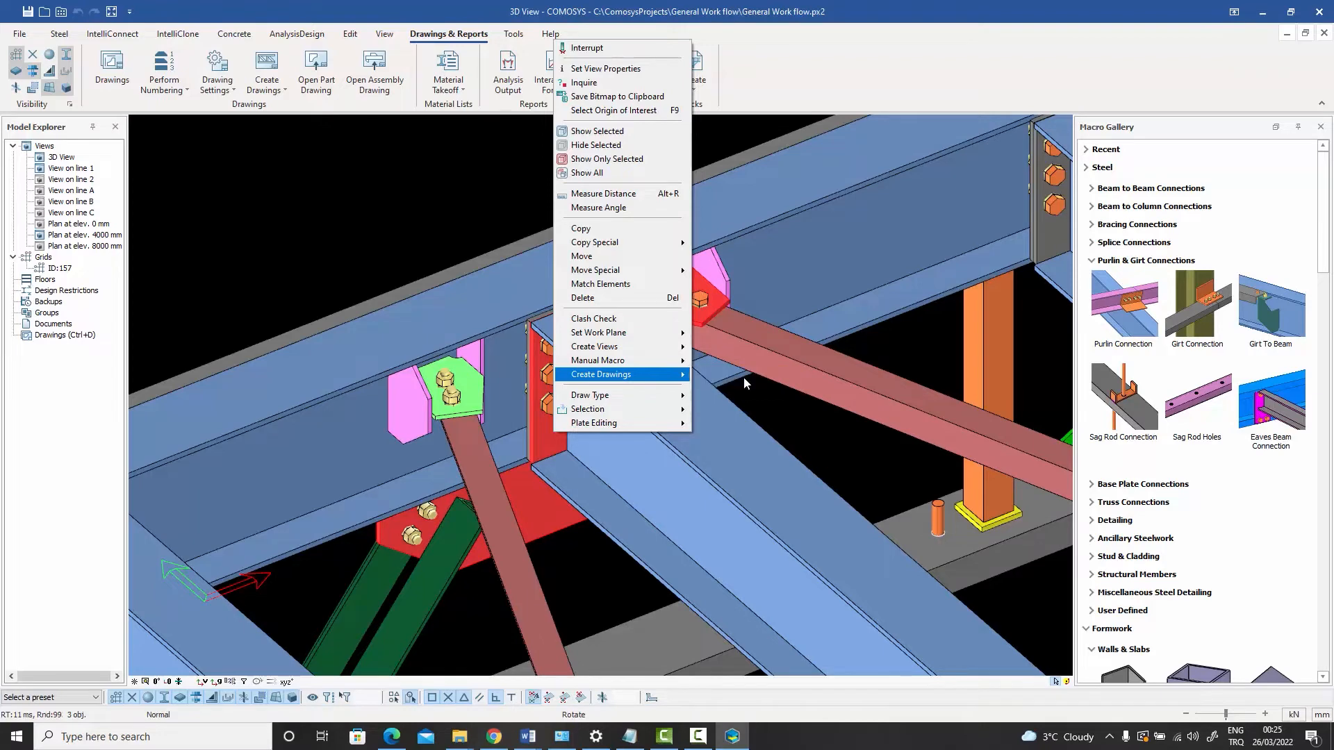
{"action": "left_click", "coordinate": [743, 377]}
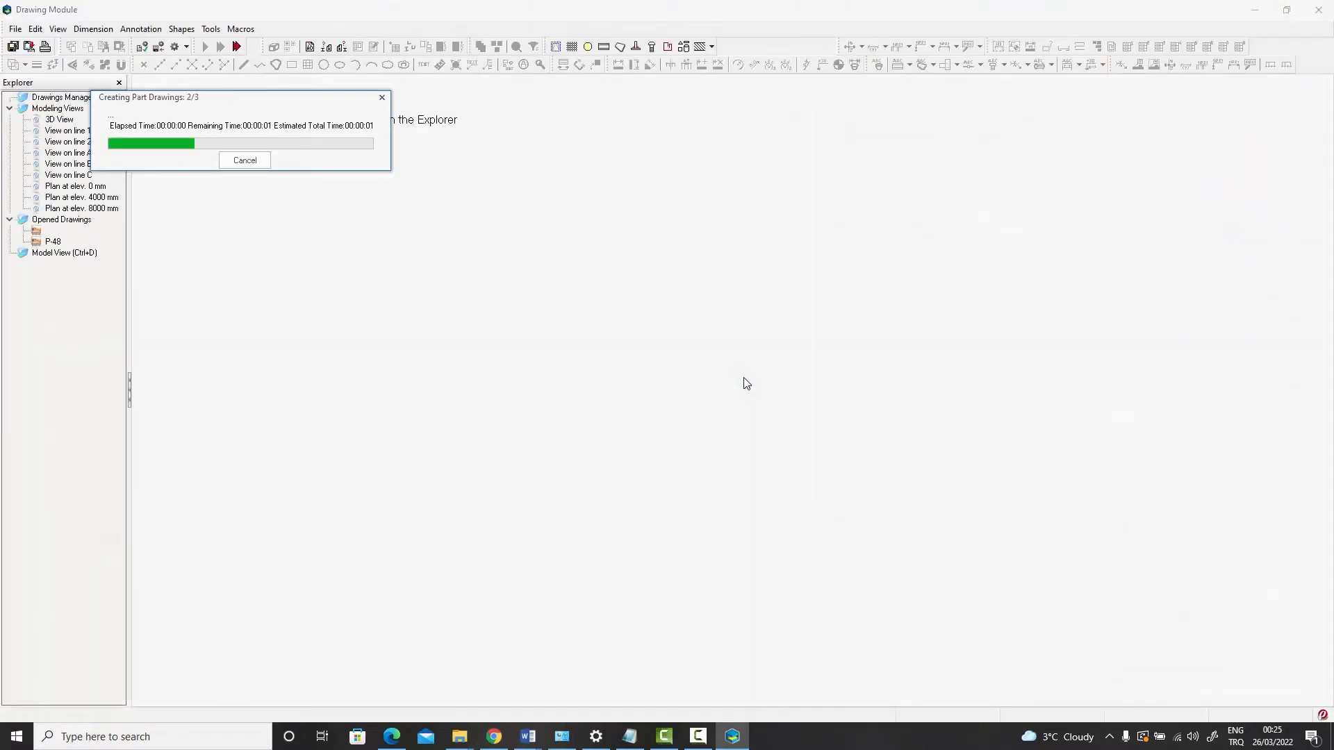
Open the P-48 part drawing from the Drawings Manager and close the manager
{"action": "double_click", "coordinate": [75, 98]}
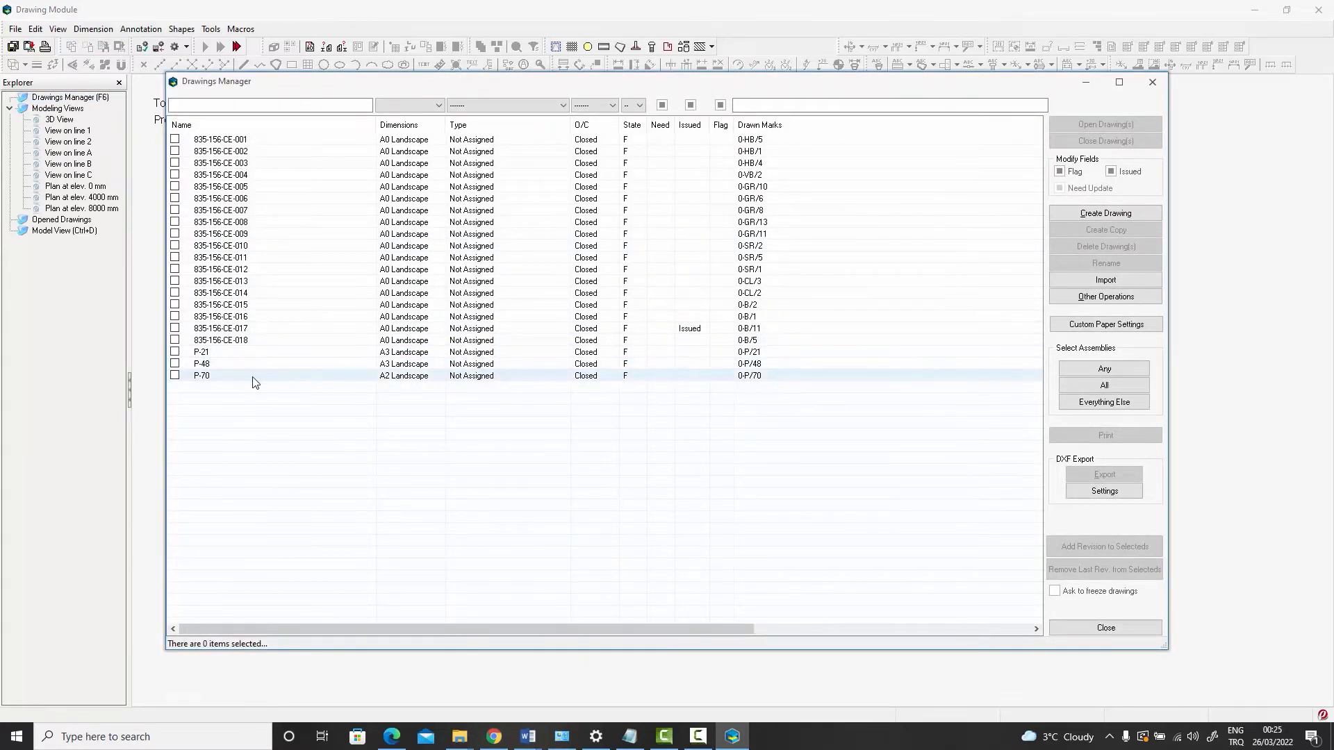
{"action": "double_click", "coordinate": [230, 365]}
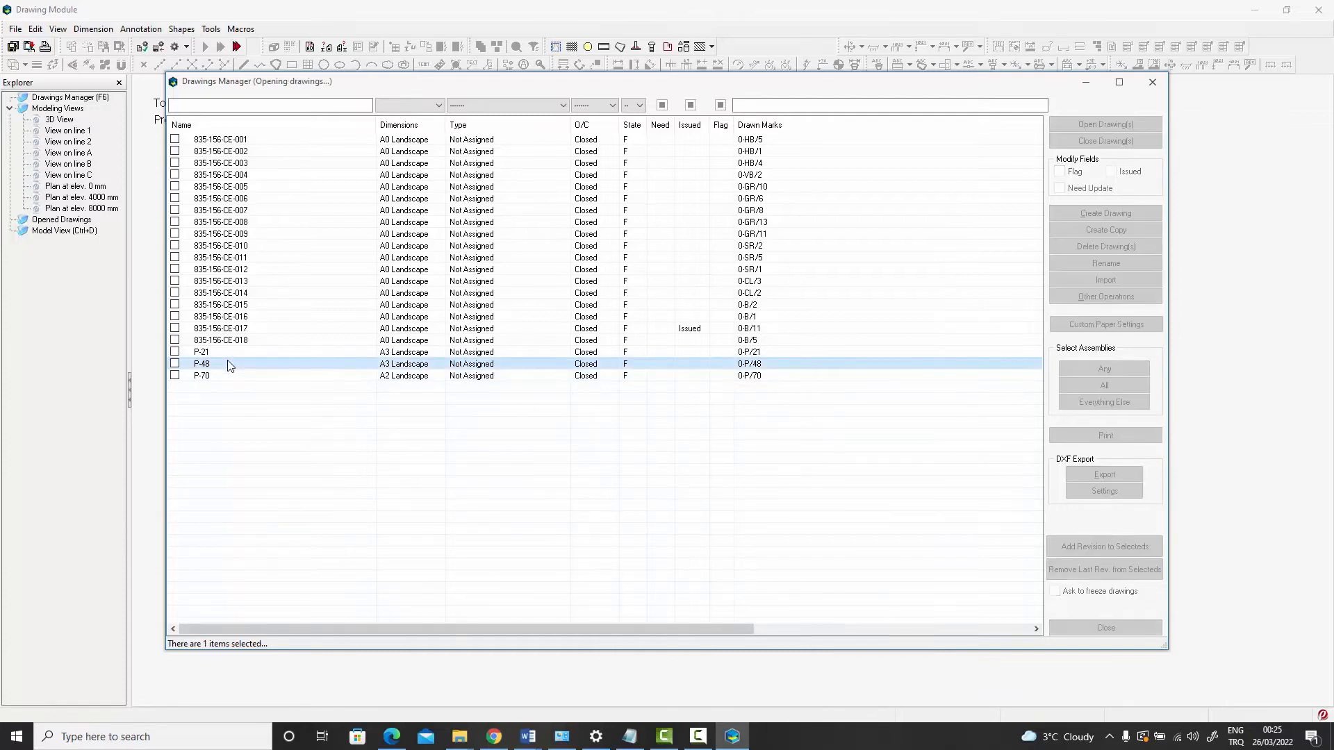
{"action": "left_click", "coordinate": [1104, 627]}
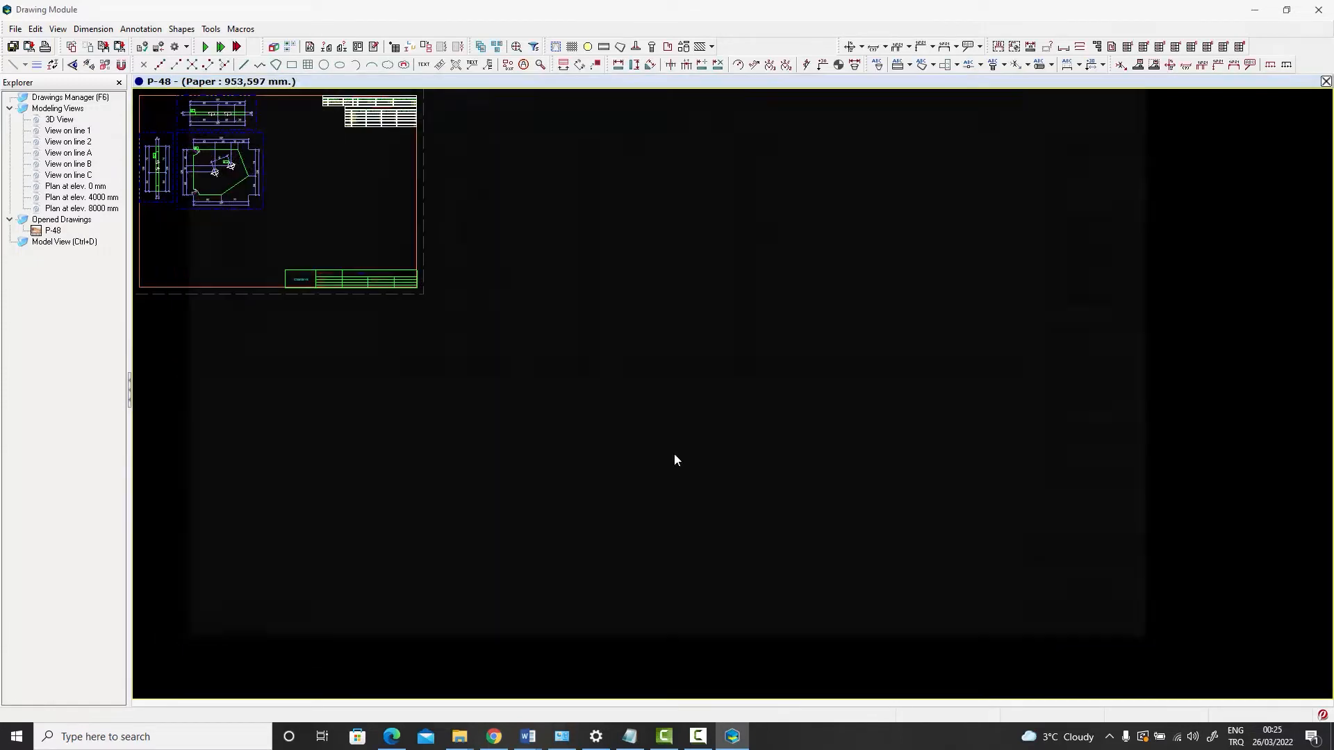
Examine the dimensioned front, side and top views of plate P/48
{"action": "middle_click_drag", "start_coordinate": [561, 405], "coordinate": [868, 537]}
{"action": "scroll", "coordinate": [537, 306], "scroll_direction": "up", "scroll_amount": 4}
{"action": "middle_click_drag", "start_coordinate": [542, 317], "coordinate": [593, 395]}
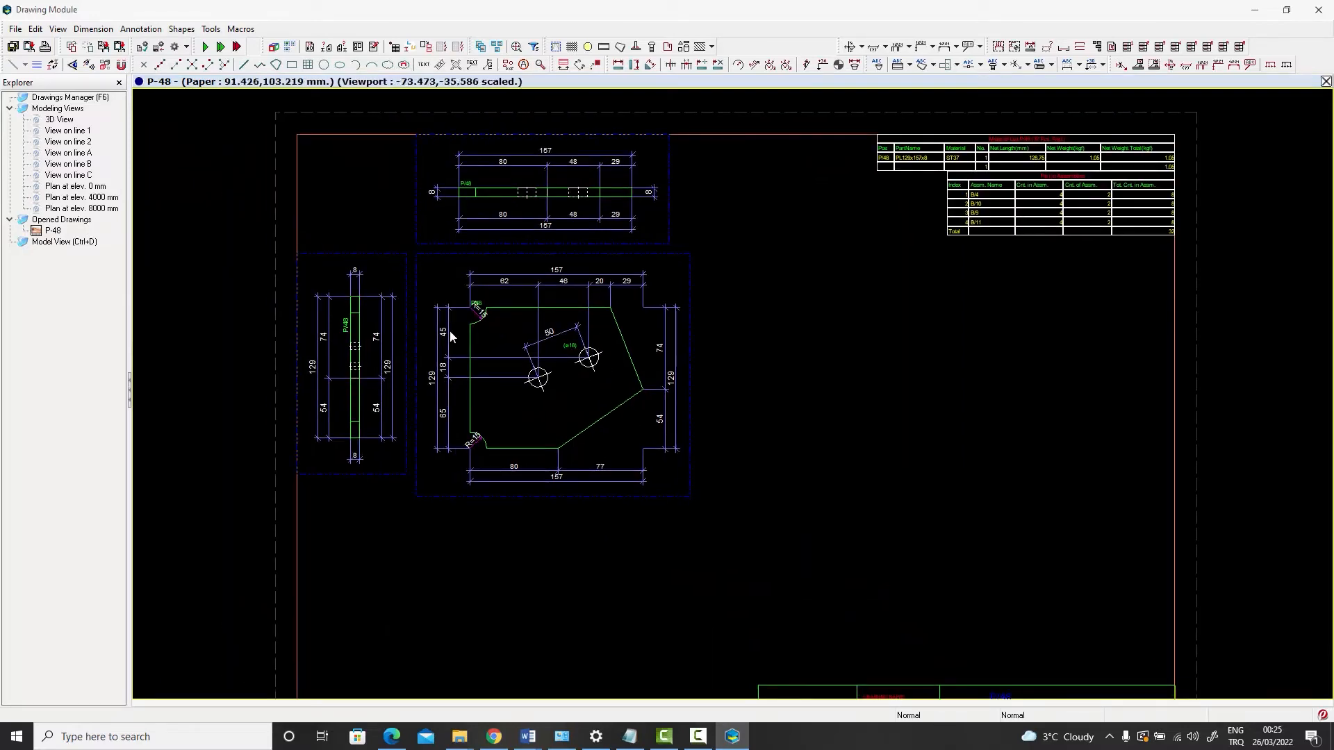
{"action": "scroll", "coordinate": [450, 336], "scroll_direction": "up", "scroll_amount": 2}
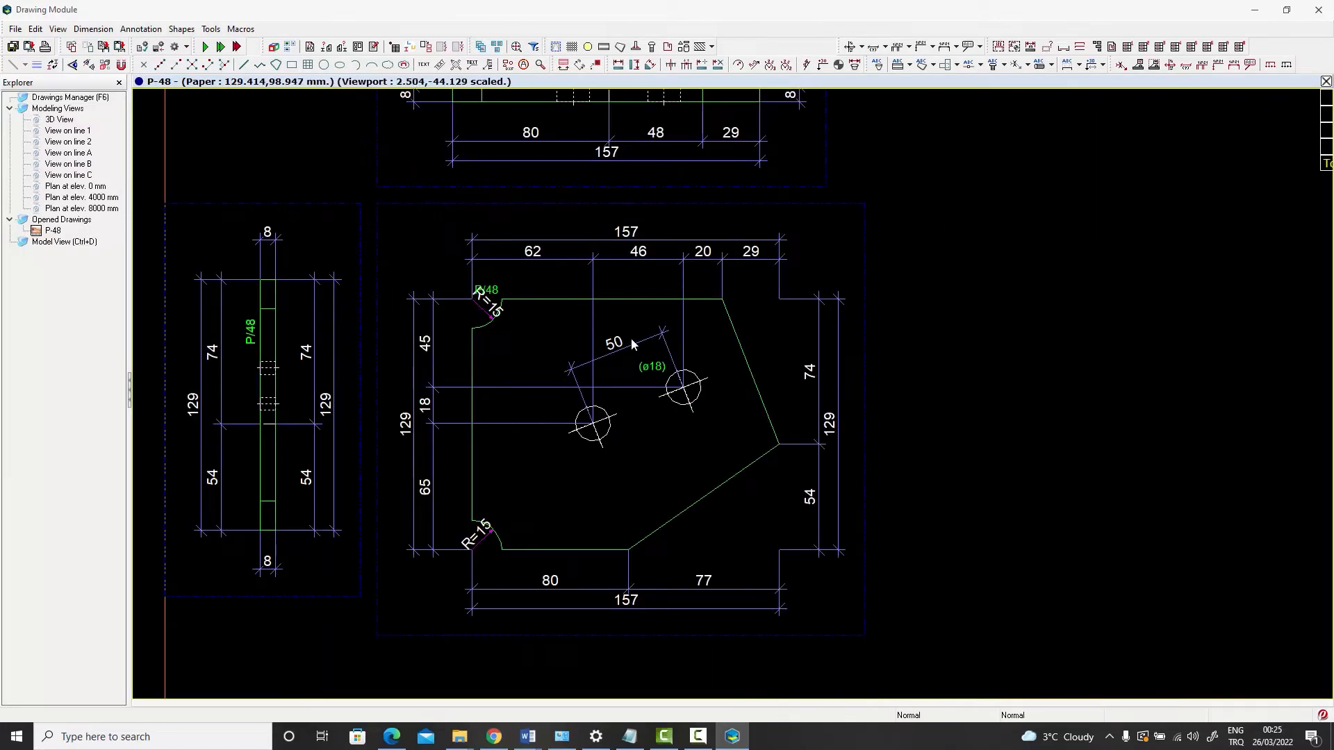
{"action": "middle_click_drag", "start_coordinate": [630, 340], "coordinate": [569, 480]}
{"action": "scroll", "coordinate": [589, 270], "scroll_direction": "up", "scroll_amount": 1}
{"action": "scroll", "coordinate": [588, 271], "scroll_direction": "down", "scroll_amount": 1}
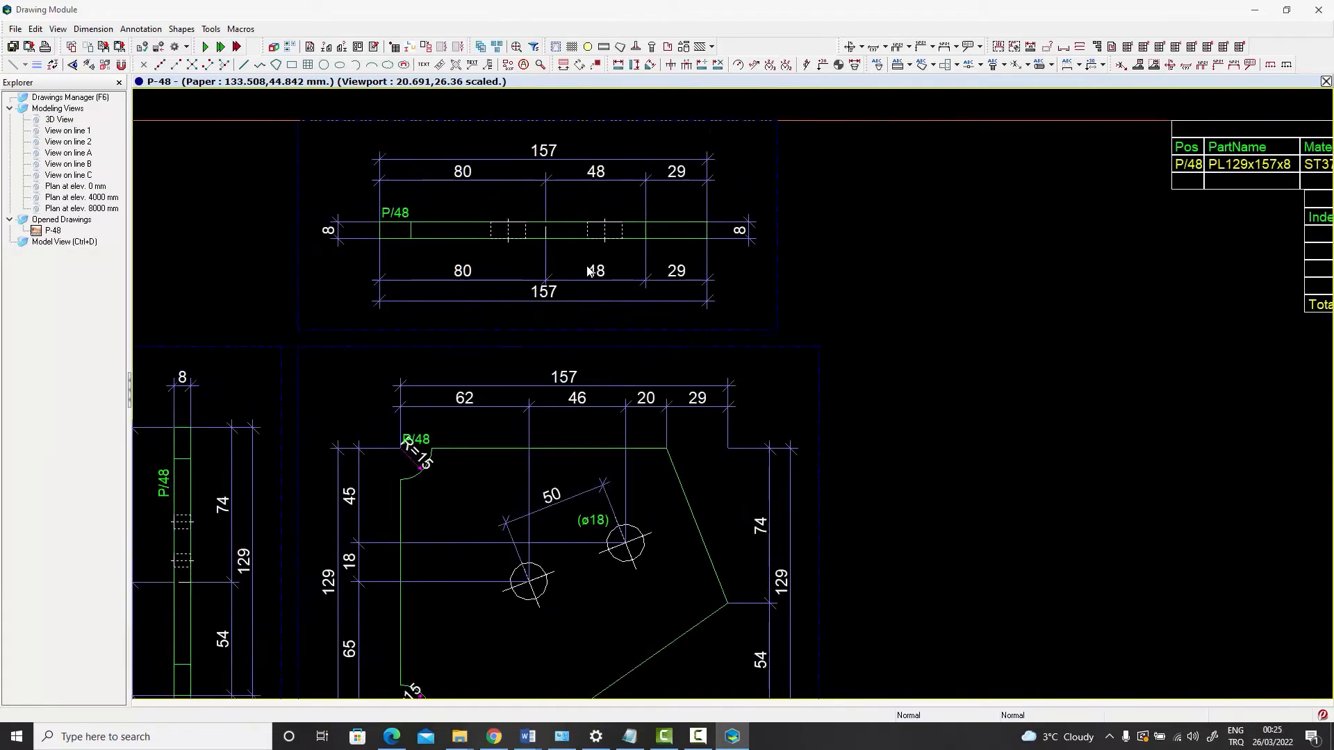
Examine the P/48 material list and the Part in Assemblies table, and review the plate's dimensioned views again
{"action": "scroll", "coordinate": [589, 271], "scroll_direction": "down", "scroll_amount": 2}
{"action": "scroll", "coordinate": [903, 305], "scroll_direction": "up", "scroll_amount": 5}
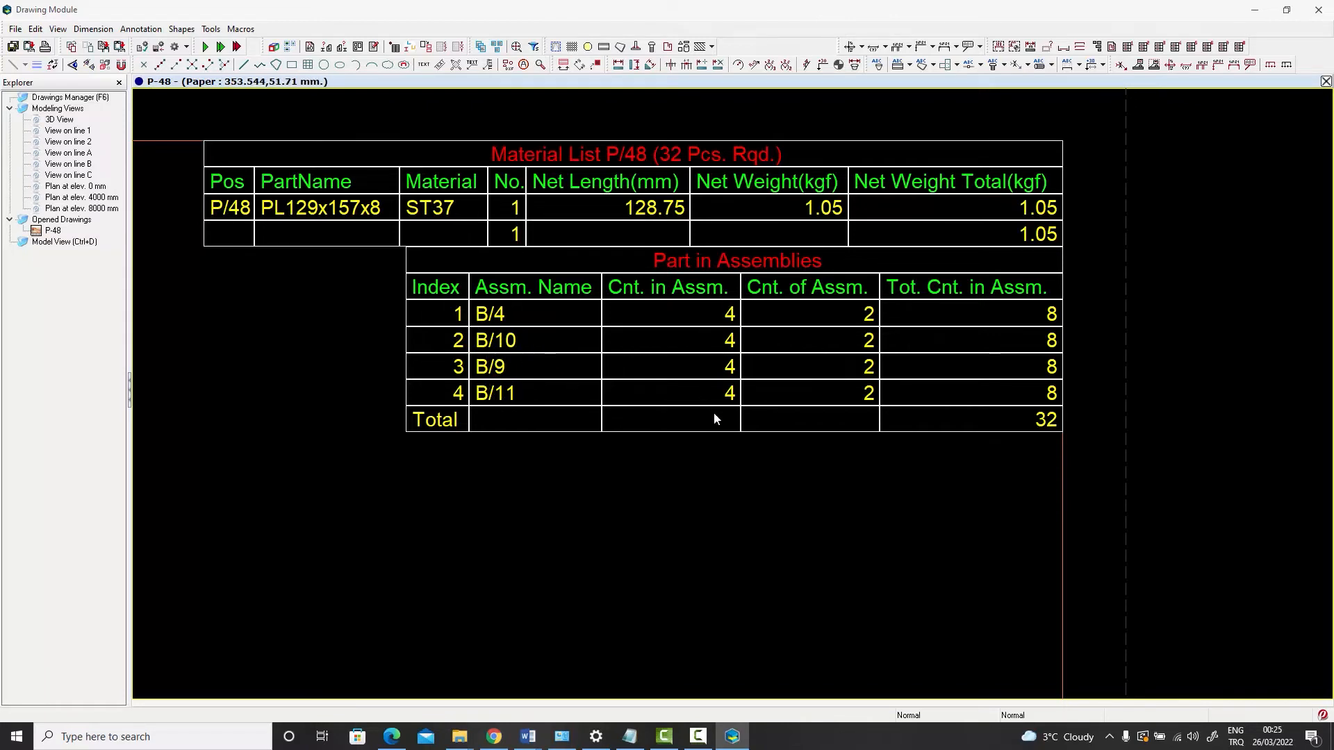
{"action": "scroll", "coordinate": [729, 295], "scroll_direction": "down", "scroll_amount": 5}
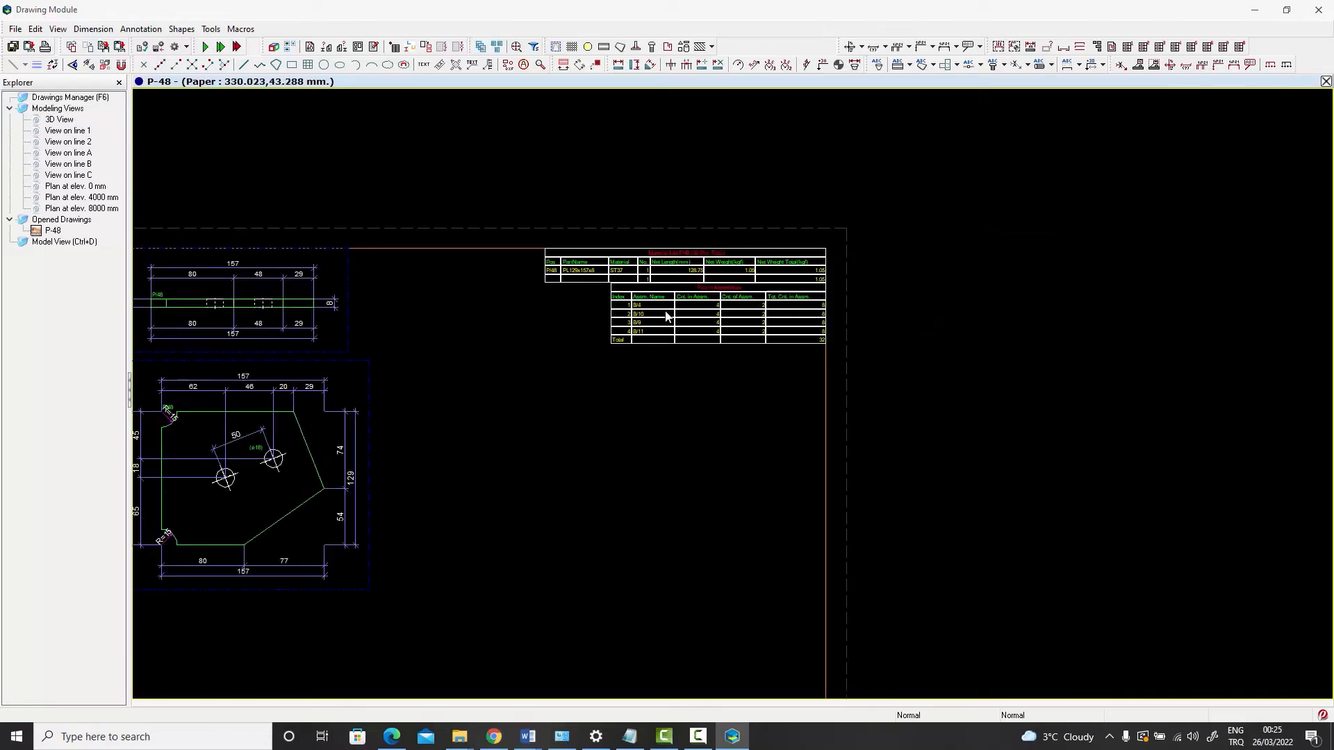
{"action": "key", "text": "Left"}
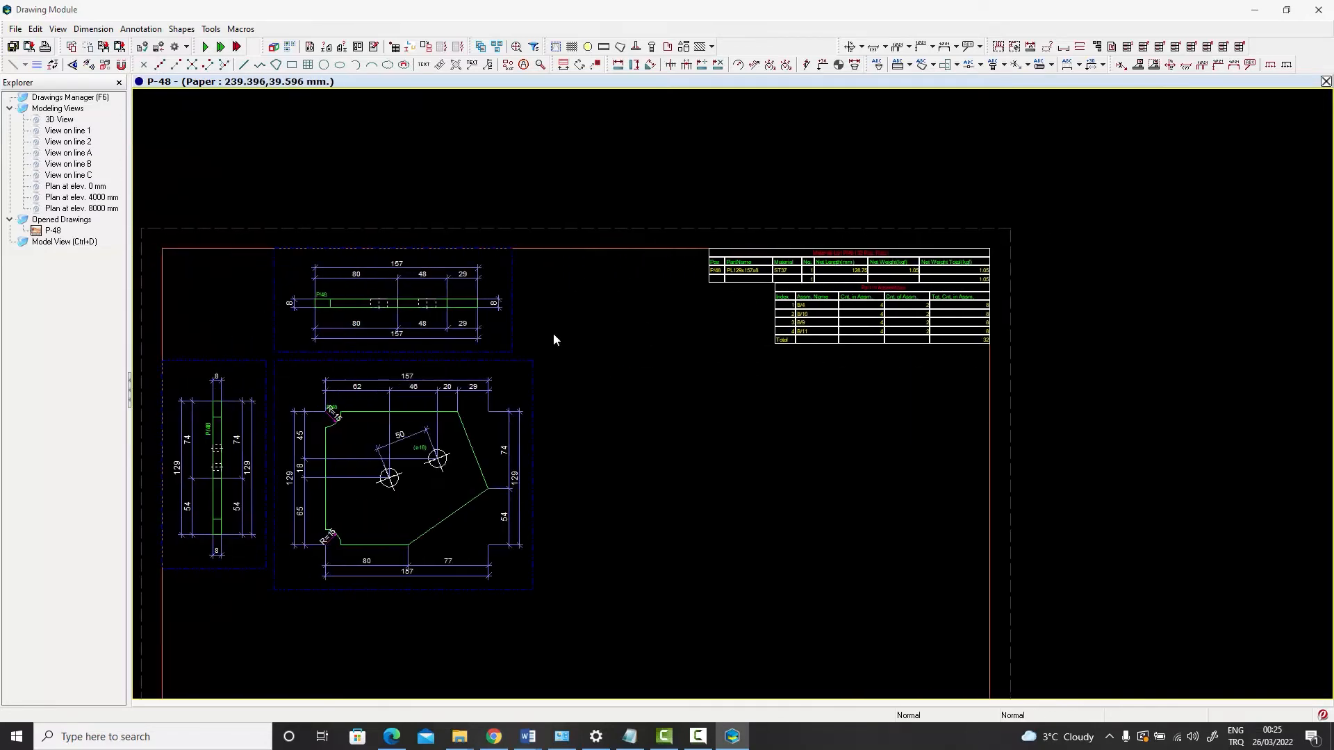
{"action": "middle_click_drag", "start_coordinate": [553, 332], "coordinate": [756, 280]}
{"action": "scroll", "coordinate": [620, 318], "scroll_direction": "up", "scroll_amount": 4}
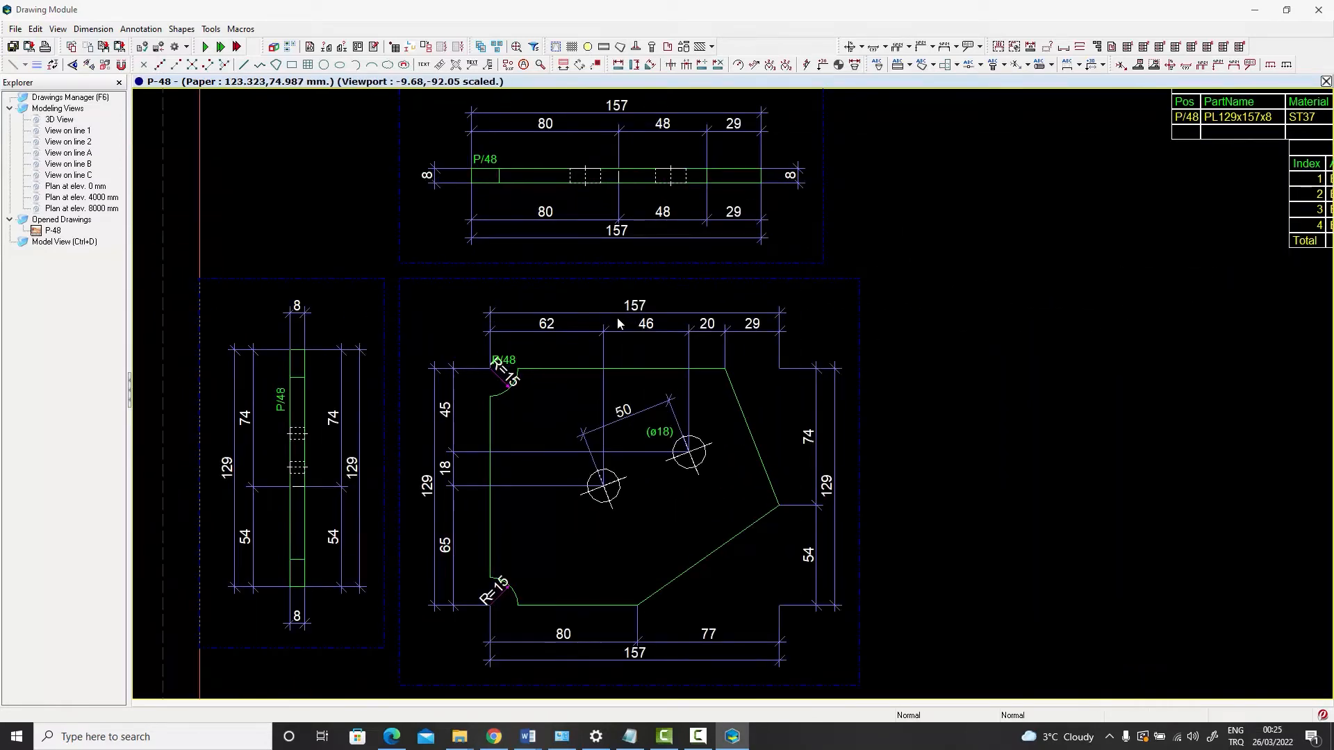
{"action": "scroll", "coordinate": [618, 326], "scroll_direction": "down", "scroll_amount": 4}
{"action": "scroll", "coordinate": [646, 334], "scroll_direction": "up", "scroll_amount": 3}
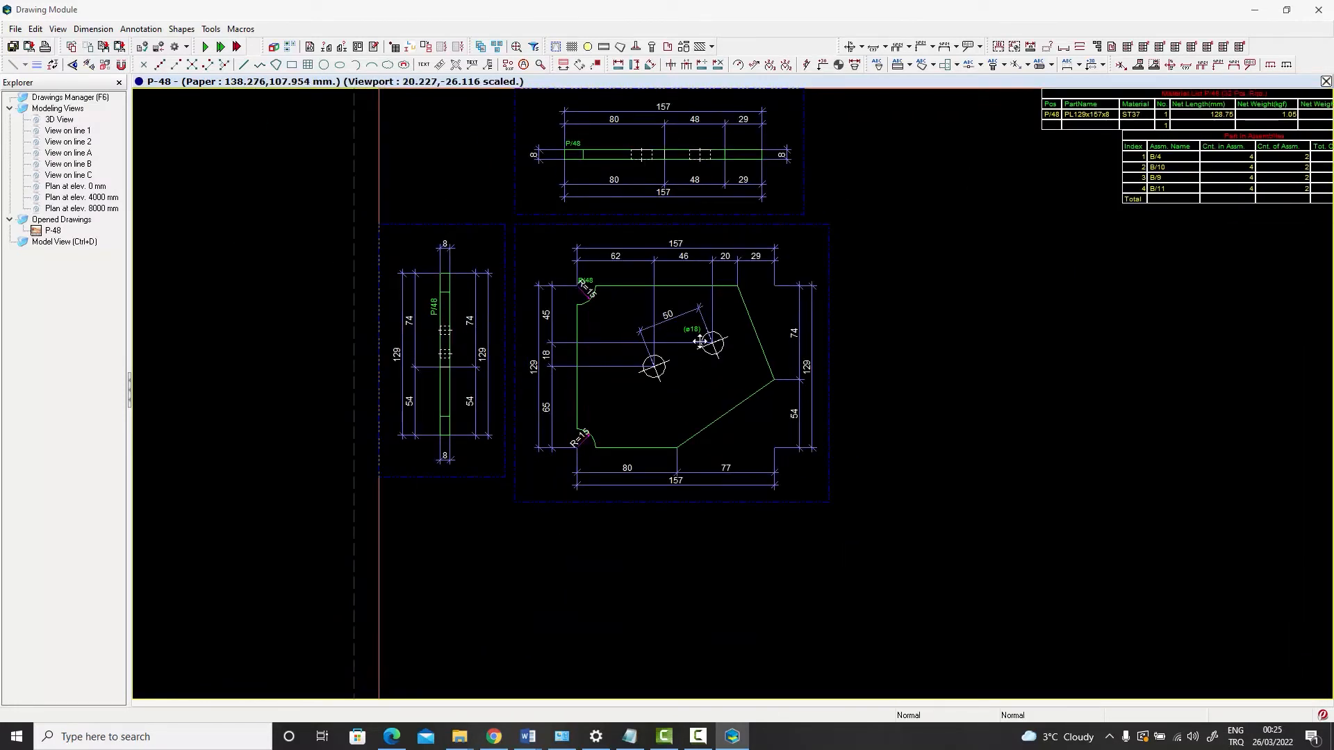
{"action": "scroll", "coordinate": [681, 357], "scroll_direction": "up", "scroll_amount": 2}
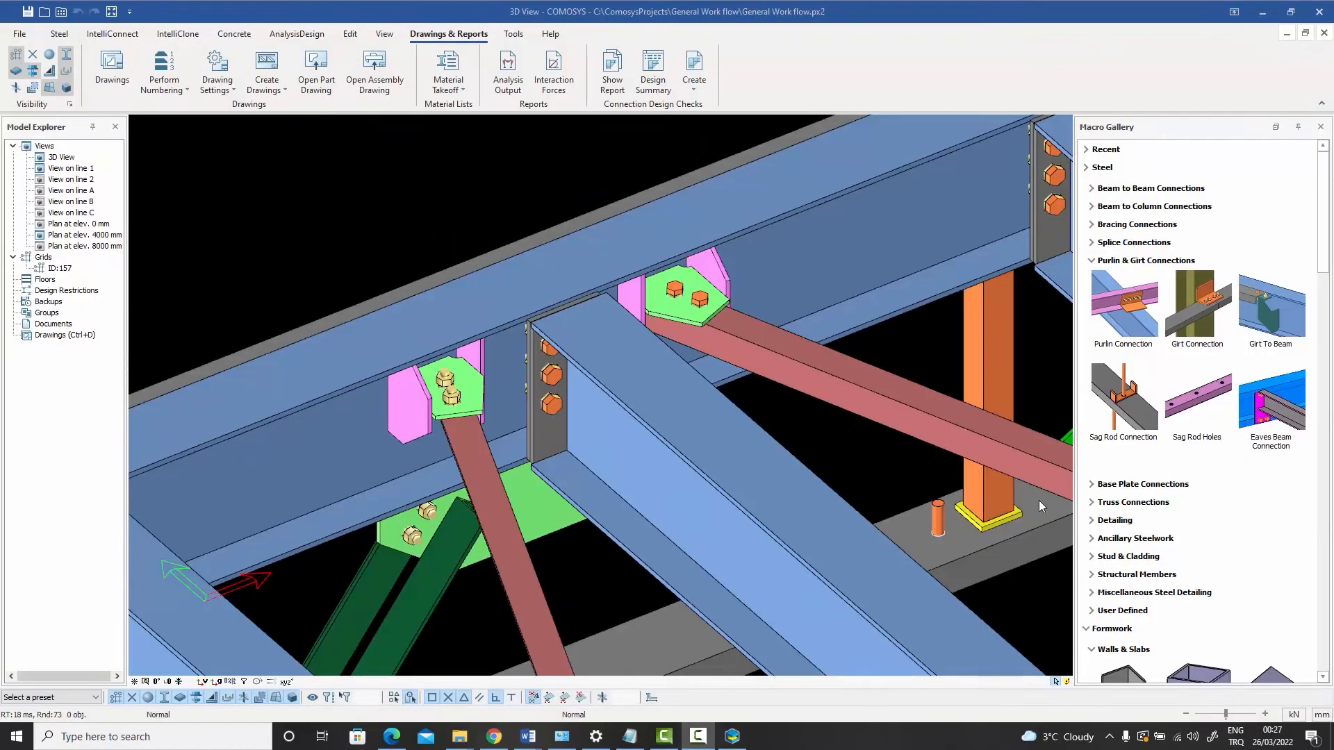
Examine the steel frame in the 3D view, from the overall structure to the roof beams, horizontal bracing and their bolted plate connections
{"action": "scroll", "coordinate": [752, 427], "scroll_direction": "down", "scroll_amount": 10}
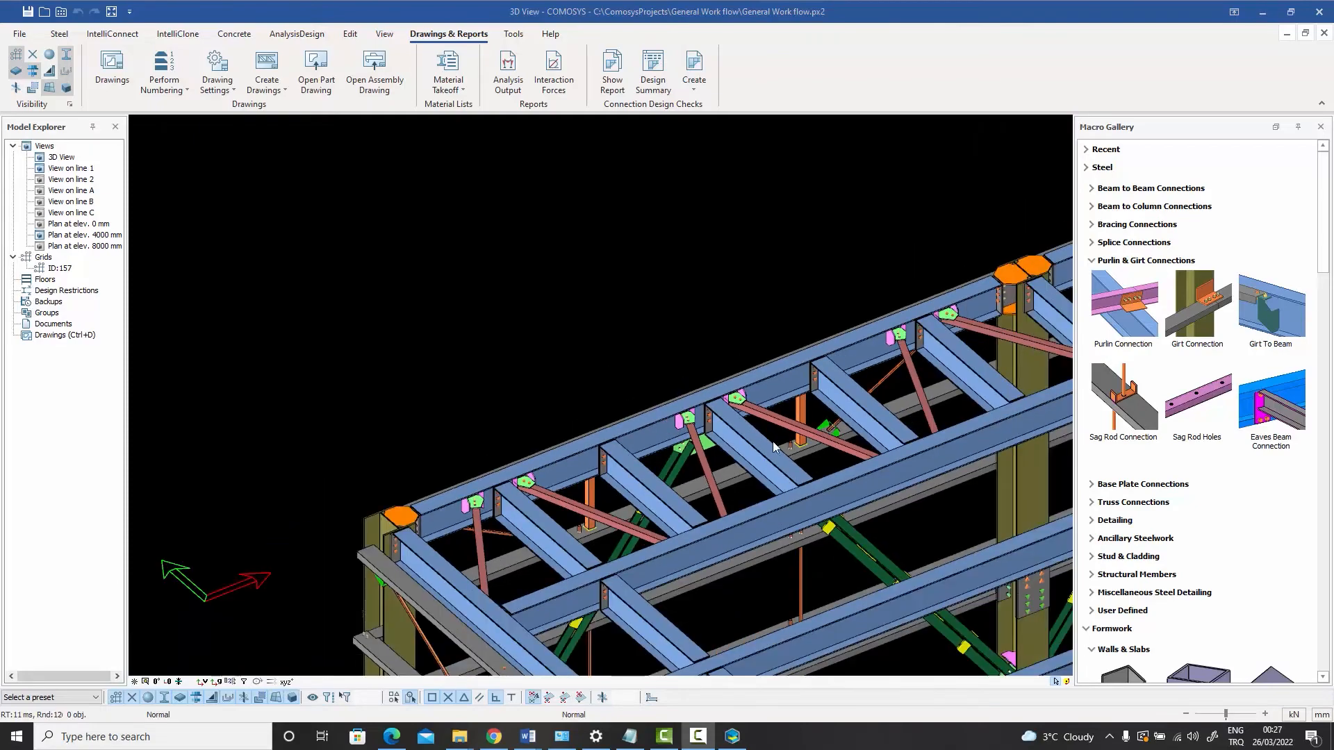
{"action": "middle_click_drag", "start_coordinate": [802, 476], "coordinate": [534, 381]}
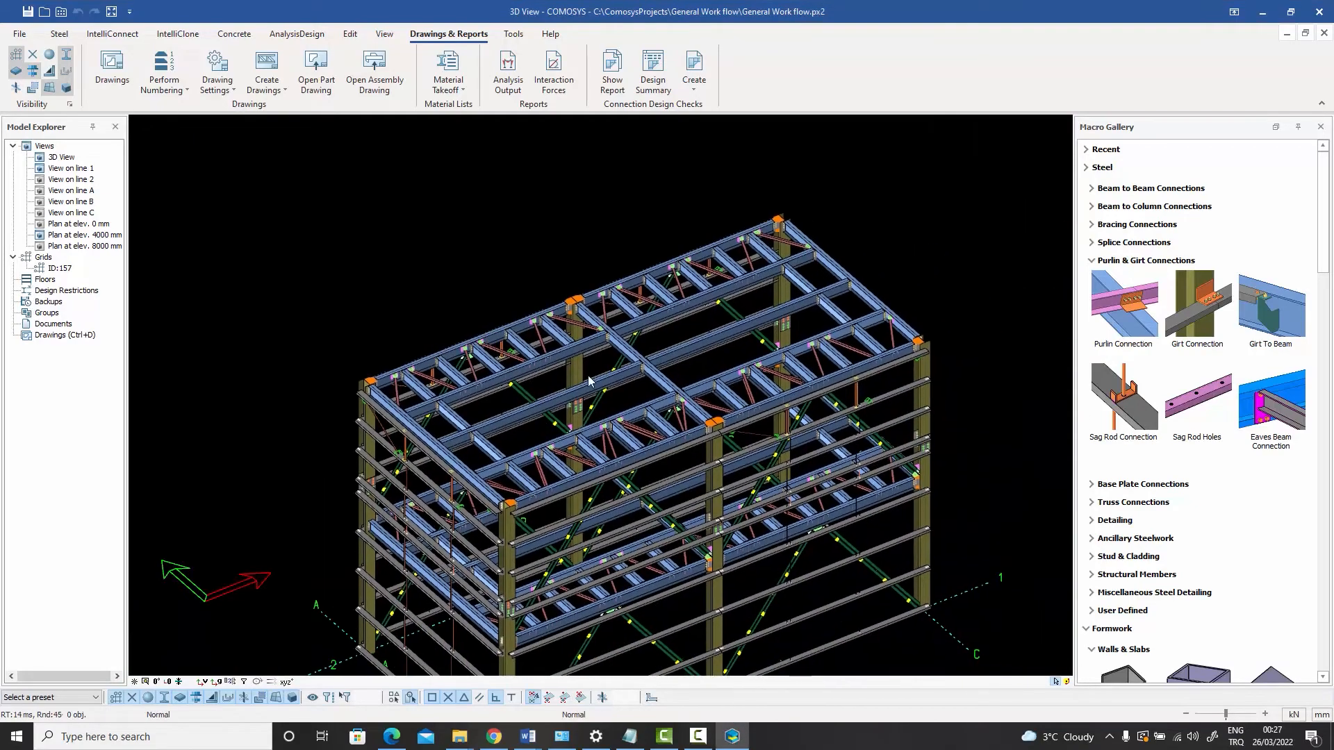
{"action": "scroll", "coordinate": [636, 396], "scroll_direction": "up", "scroll_amount": 2}
{"action": "middle_click_drag", "start_coordinate": [637, 396], "coordinate": [593, 384]}
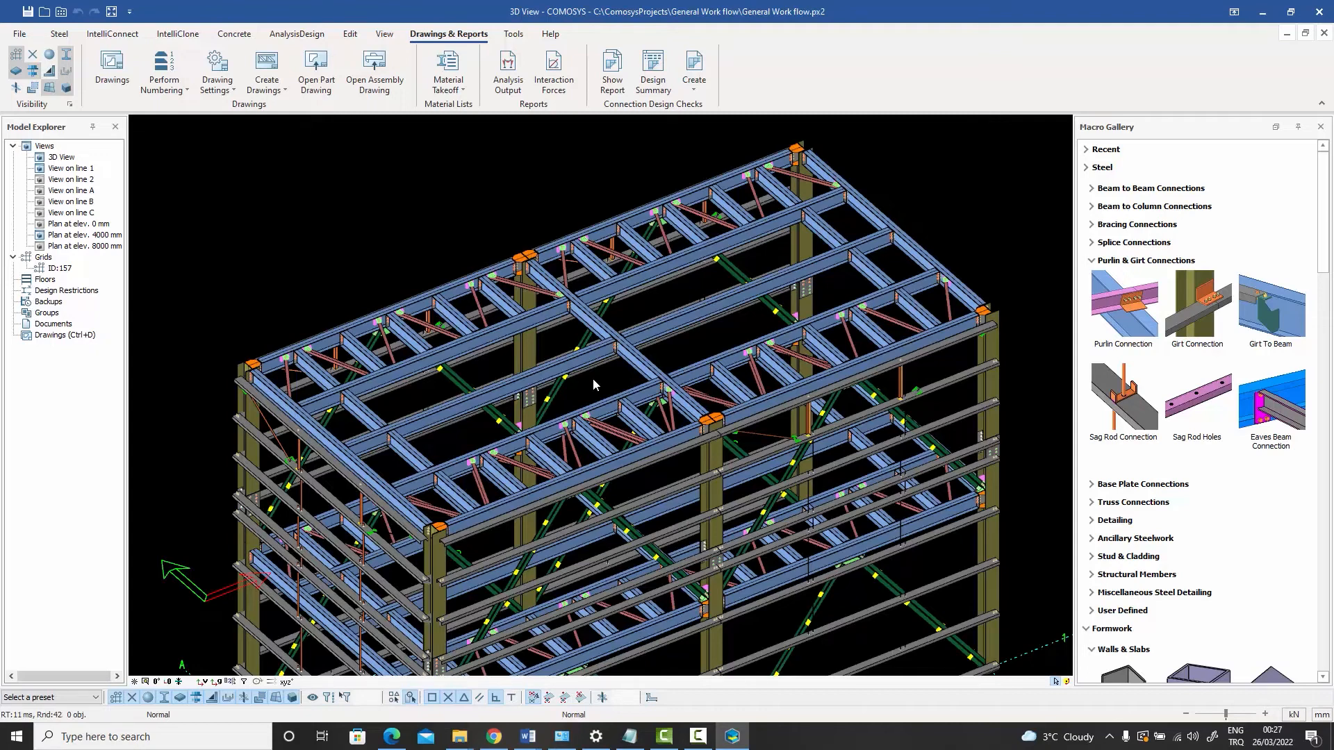
{"action": "scroll", "coordinate": [775, 202], "scroll_direction": "up", "scroll_amount": 5}
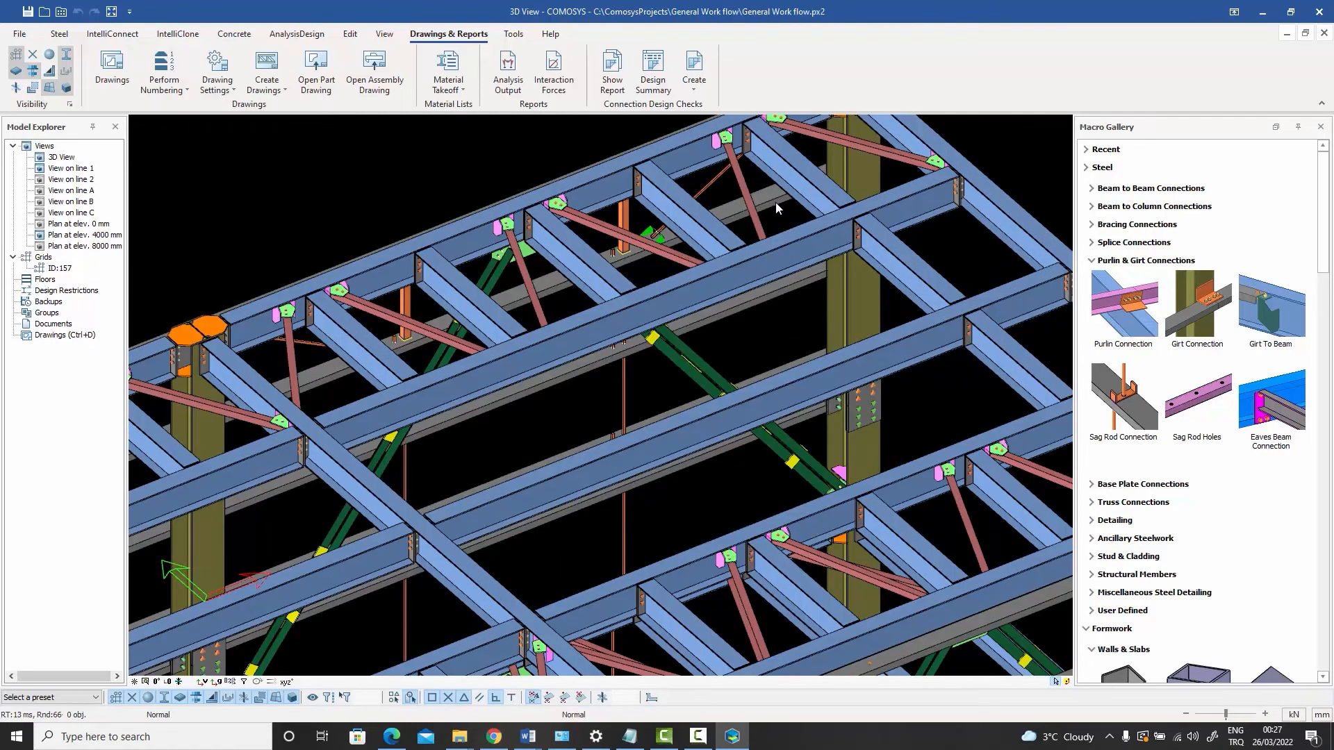
{"action": "scroll", "coordinate": [732, 294], "scroll_direction": "up", "scroll_amount": 5}
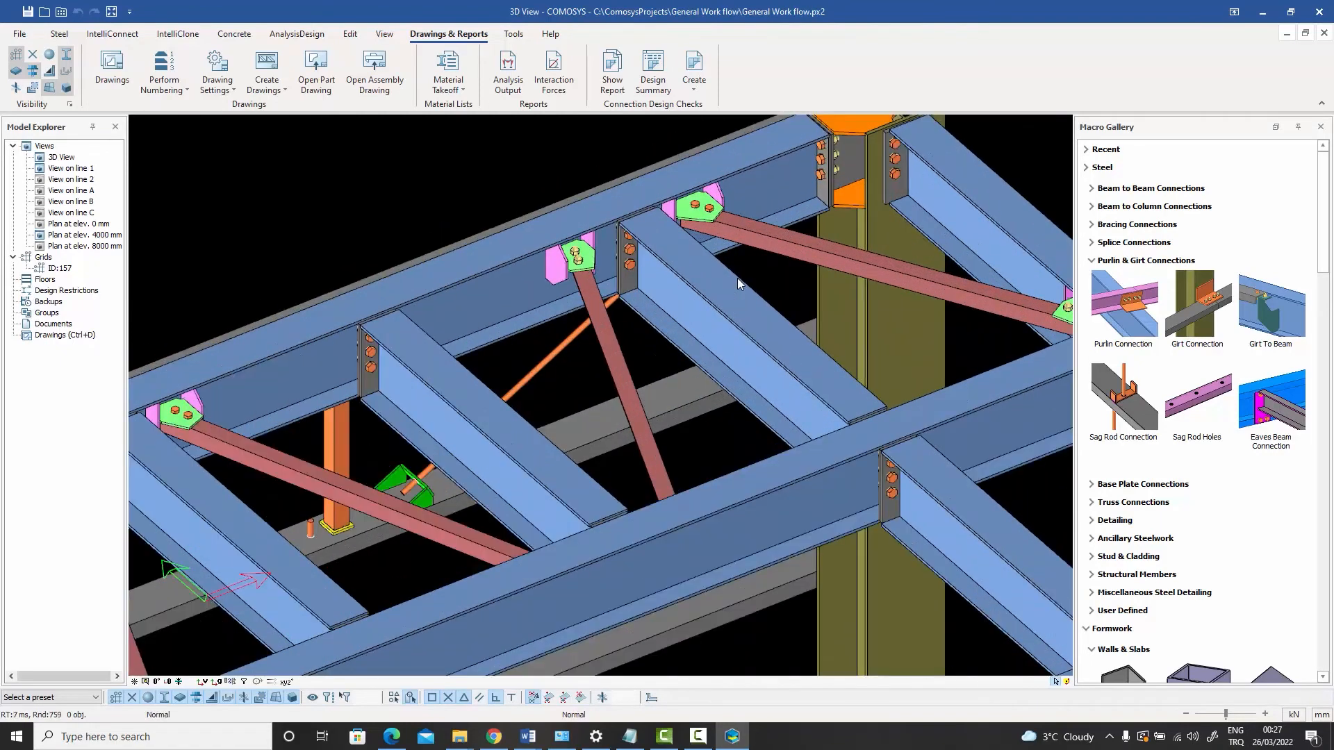
{"action": "scroll", "coordinate": [736, 278], "scroll_direction": "down", "scroll_amount": 4}
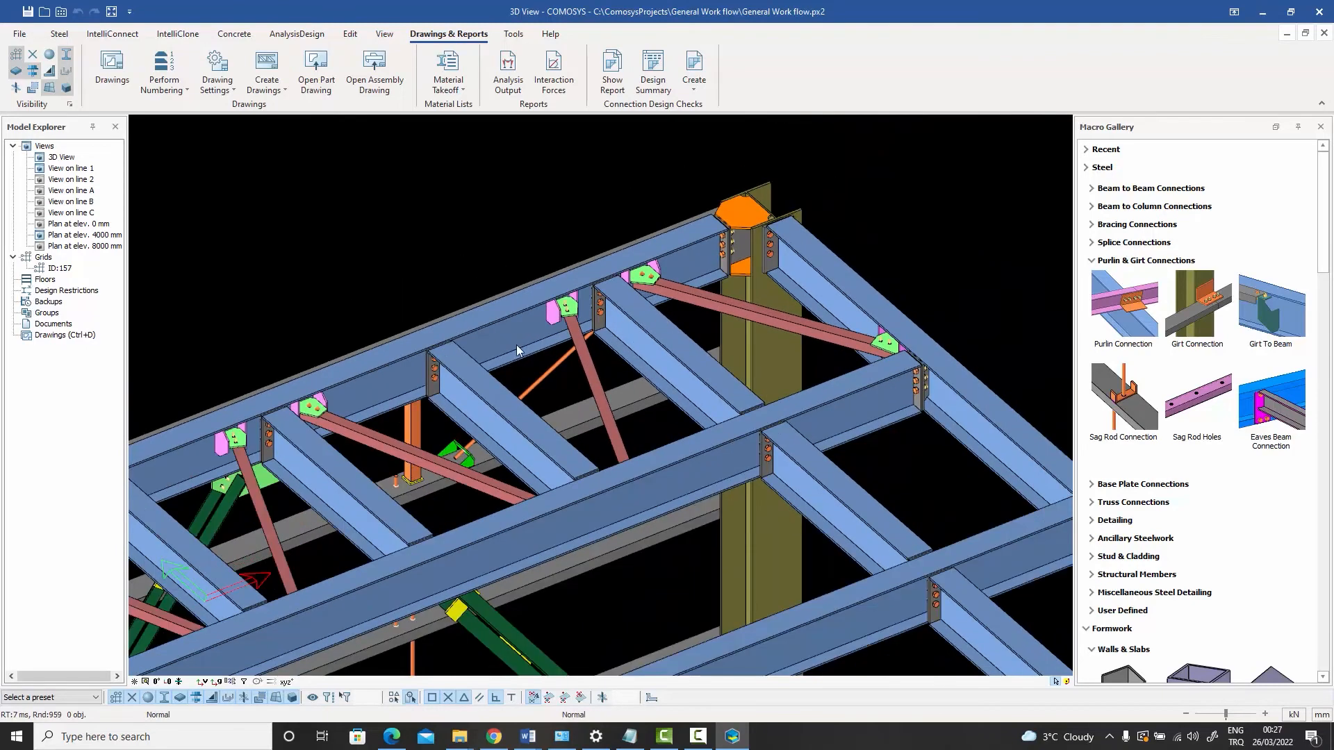
{"action": "middle_click_drag", "start_coordinate": [516, 345], "coordinate": [708, 252]}
{"action": "middle_click_drag", "start_coordinate": [623, 315], "coordinate": [731, 273]}
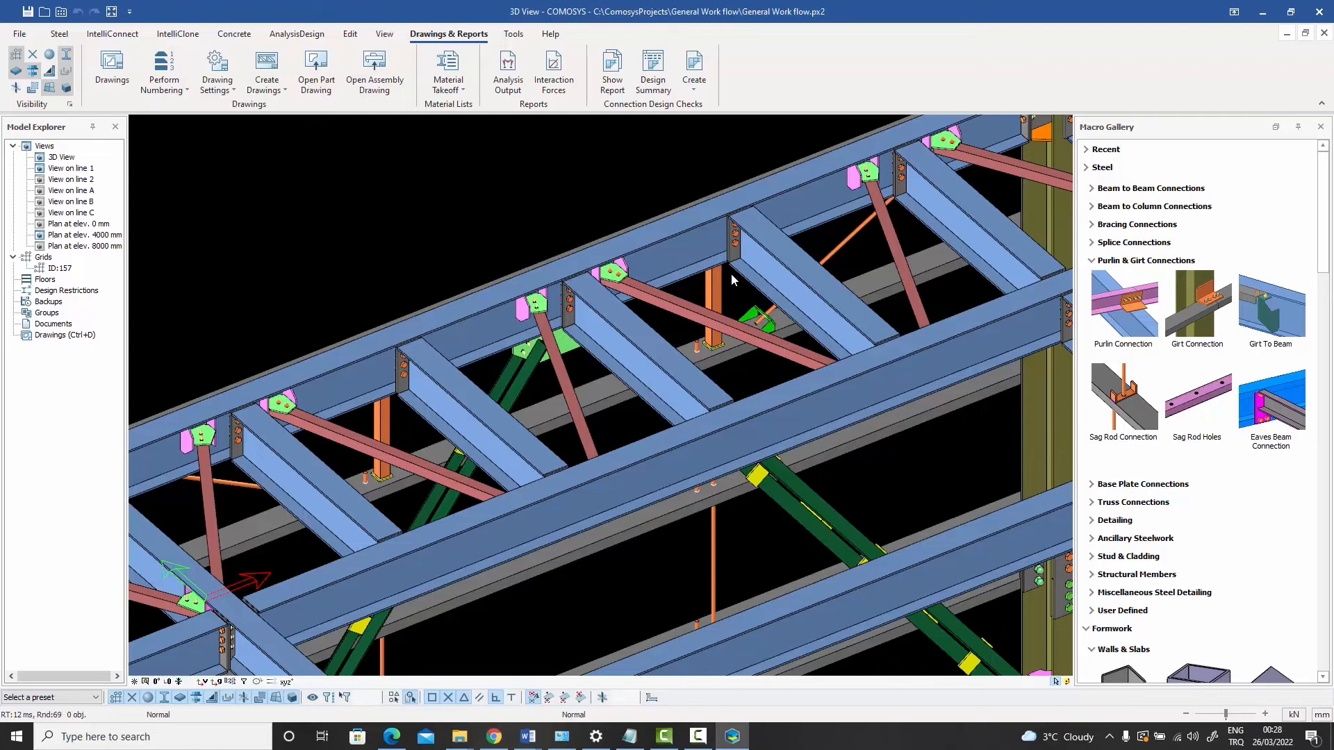
{"action": "scroll", "coordinate": [731, 273], "scroll_direction": "down", "scroll_amount": 5}
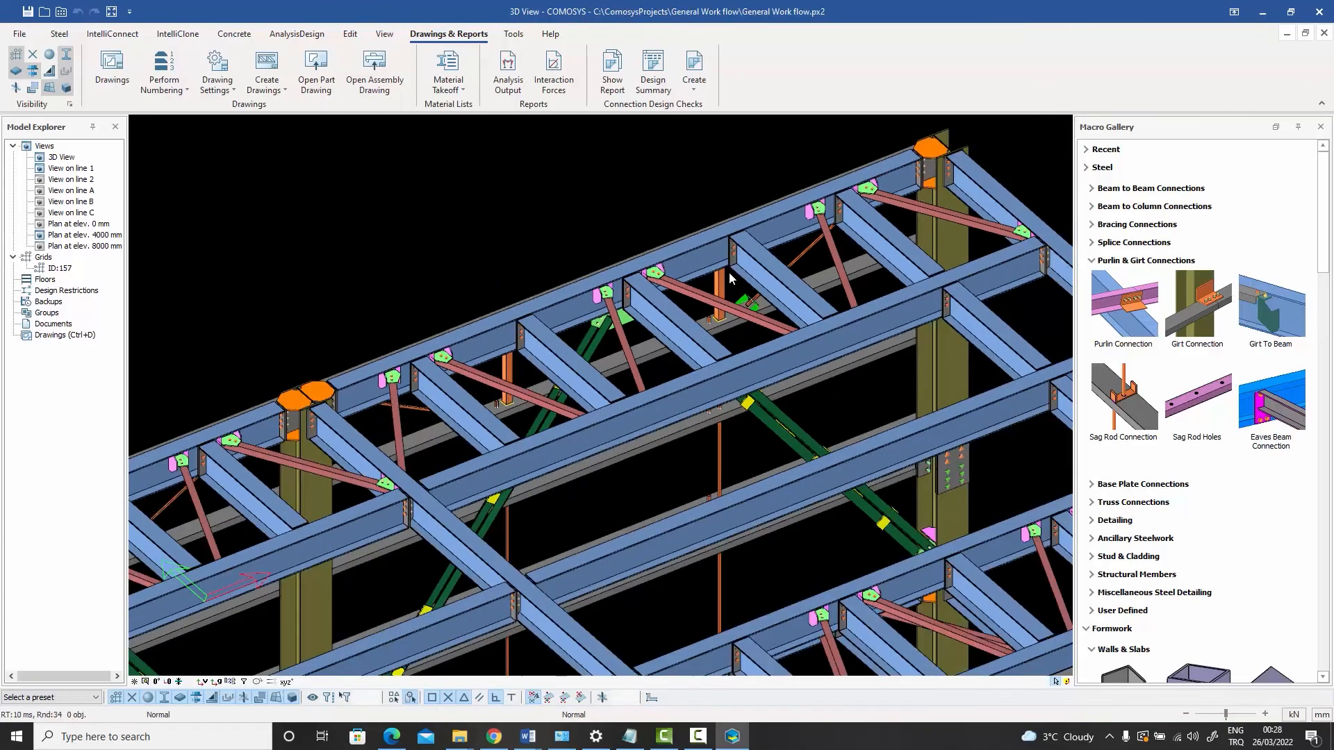
{"action": "middle_click_drag", "start_coordinate": [699, 352], "coordinate": [660, 205]}
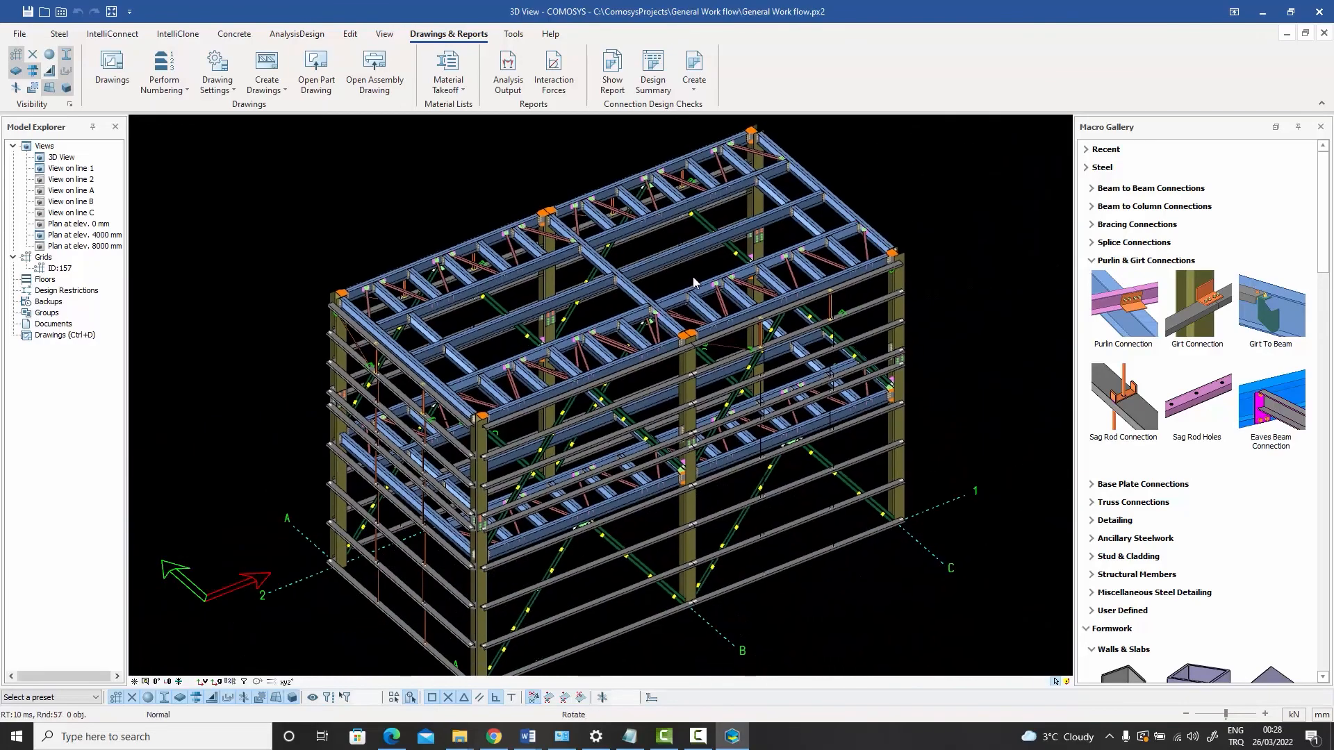
{"action": "middle_click_drag", "start_coordinate": [693, 276], "coordinate": [696, 311], "text": "ctrl"}
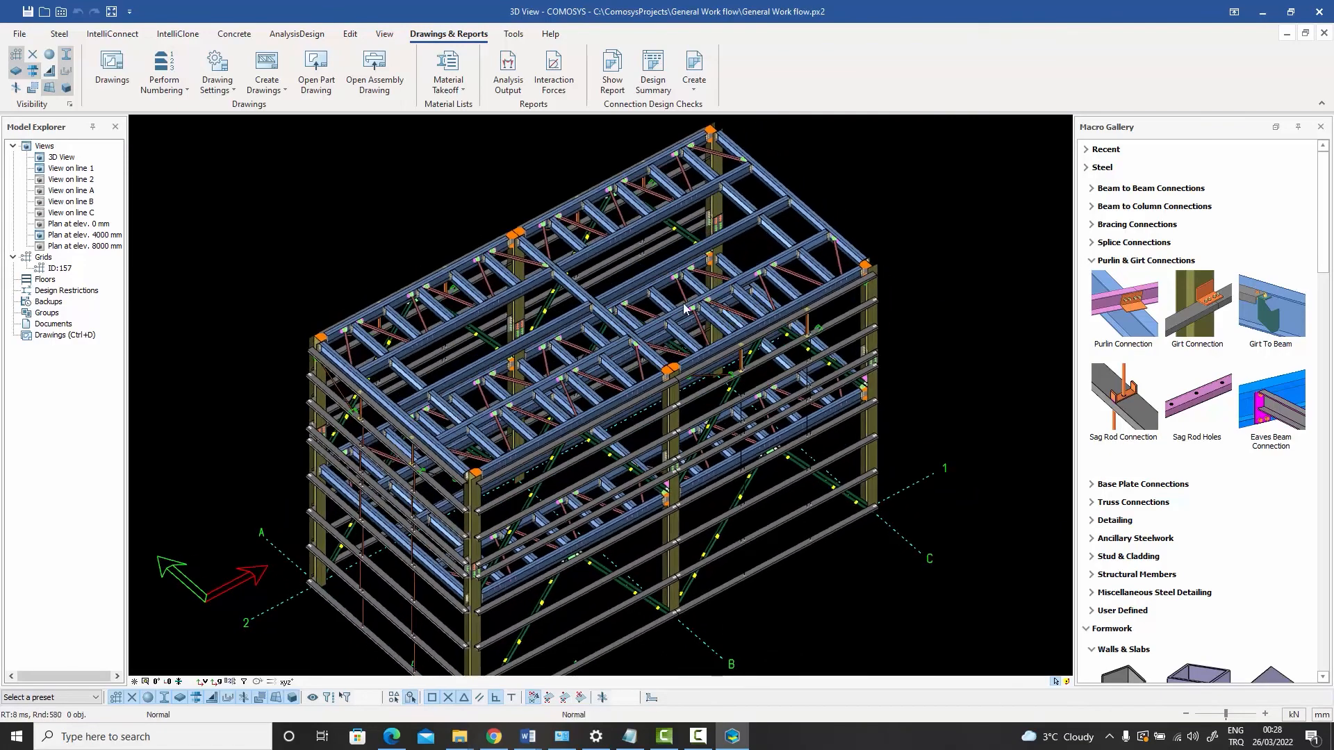